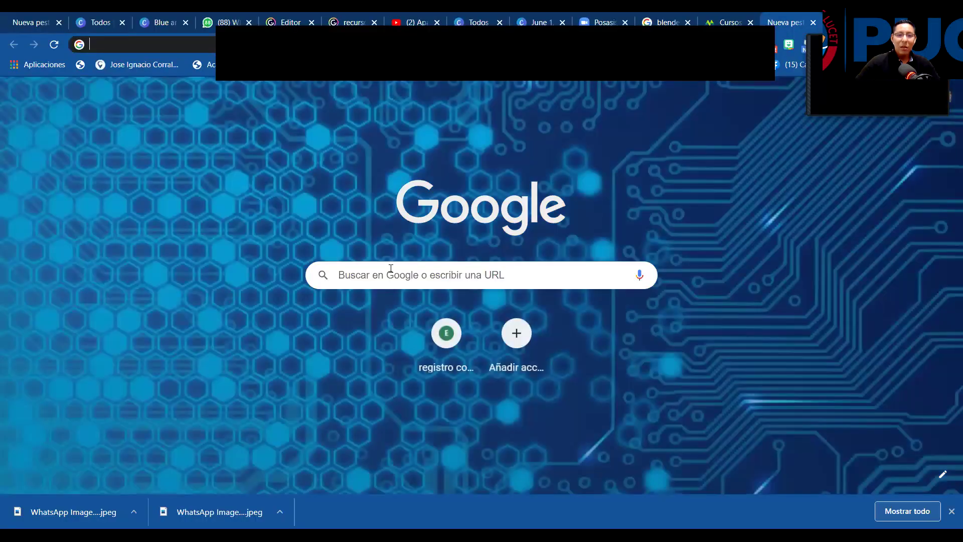
Step: Load prezi.com by entering PREZI.COM in Chrome's Google search box
click(391, 269)
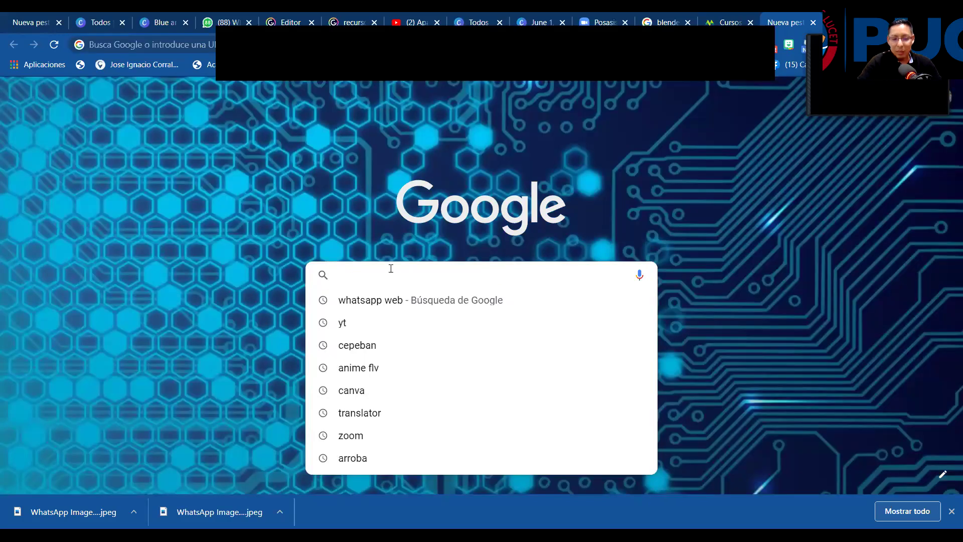
text(PREZI.COM)
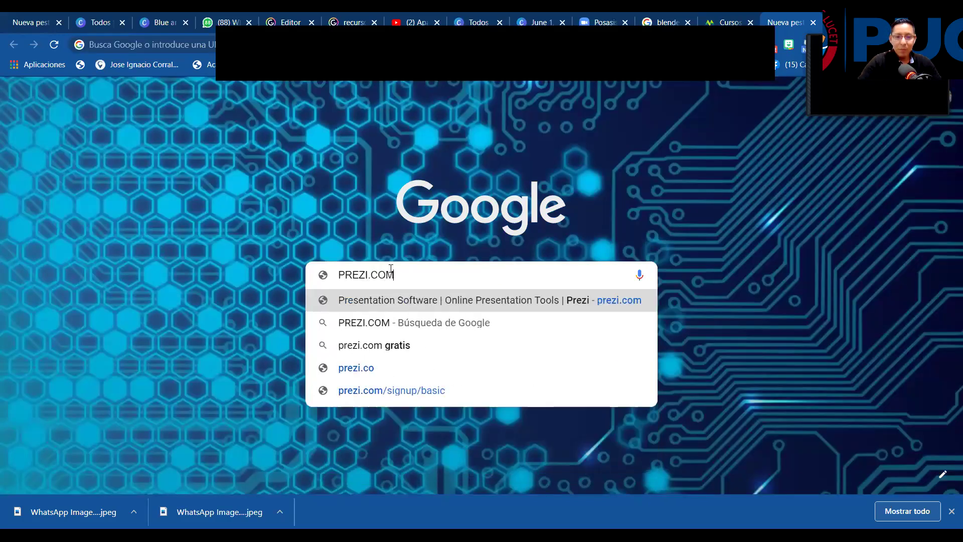
key(Return)
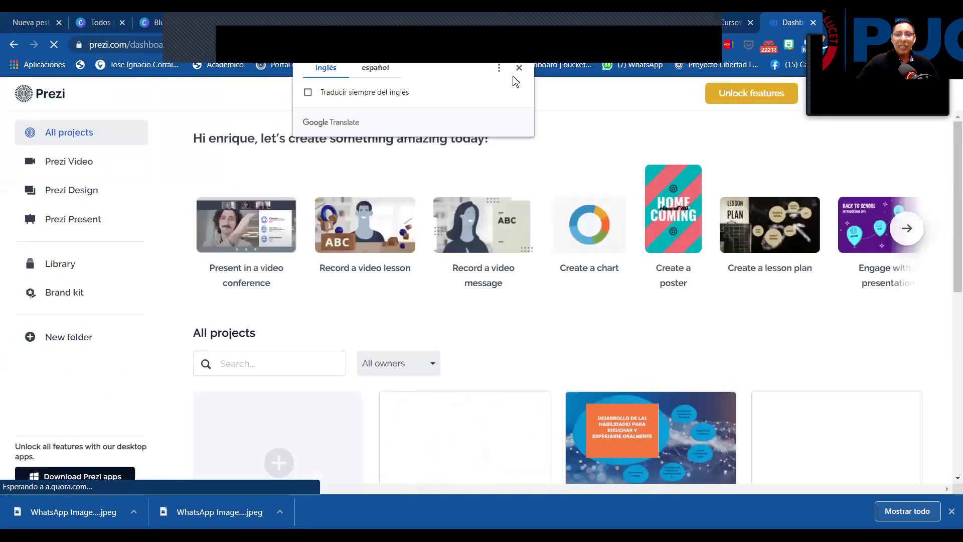
Step: Dismiss the Translate offer and scroll through the all-projects overview
click(519, 68)
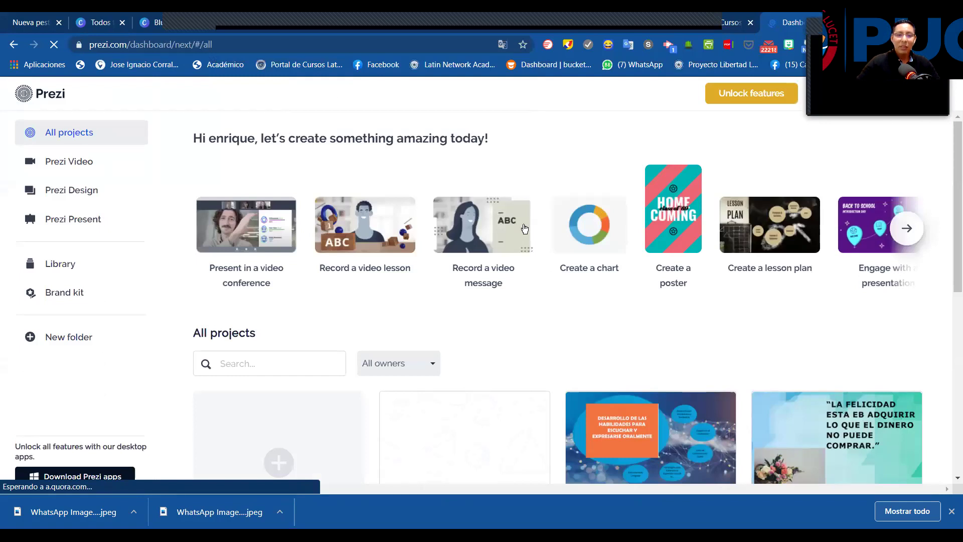
scroll(524, 228, down, 8)
mouse_move(525, 228)
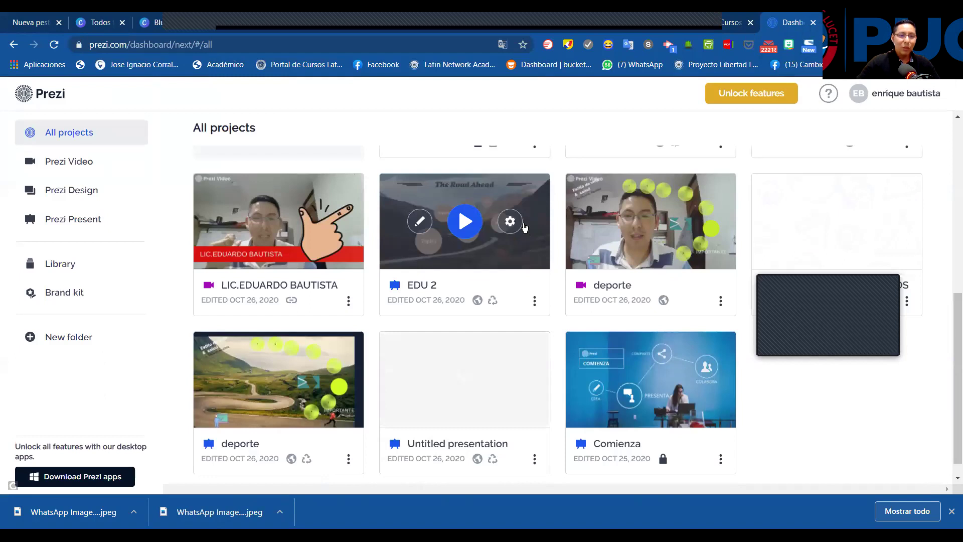
scroll(525, 228, up, 8)
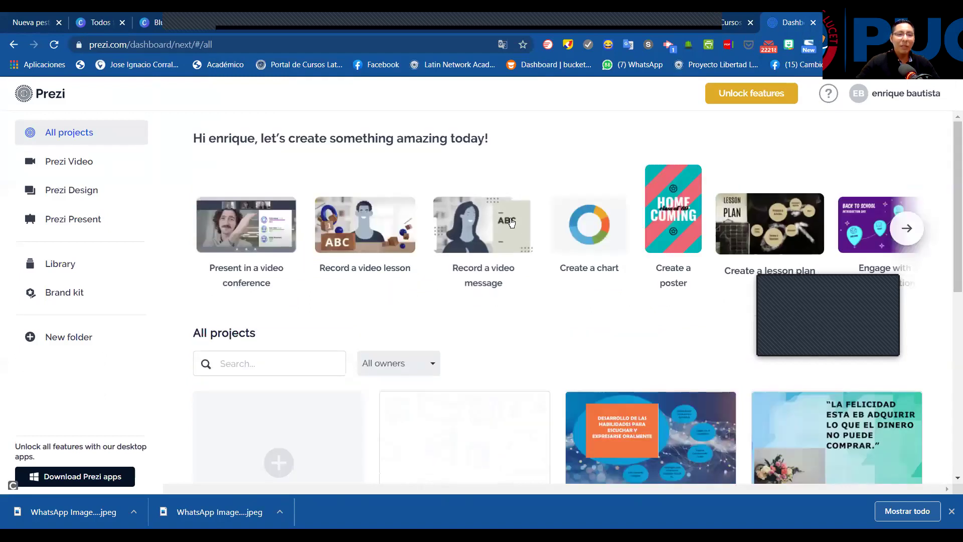
Step: Switch to the Prezi Video section and browse its videos, tutorials and templates
click(83, 171)
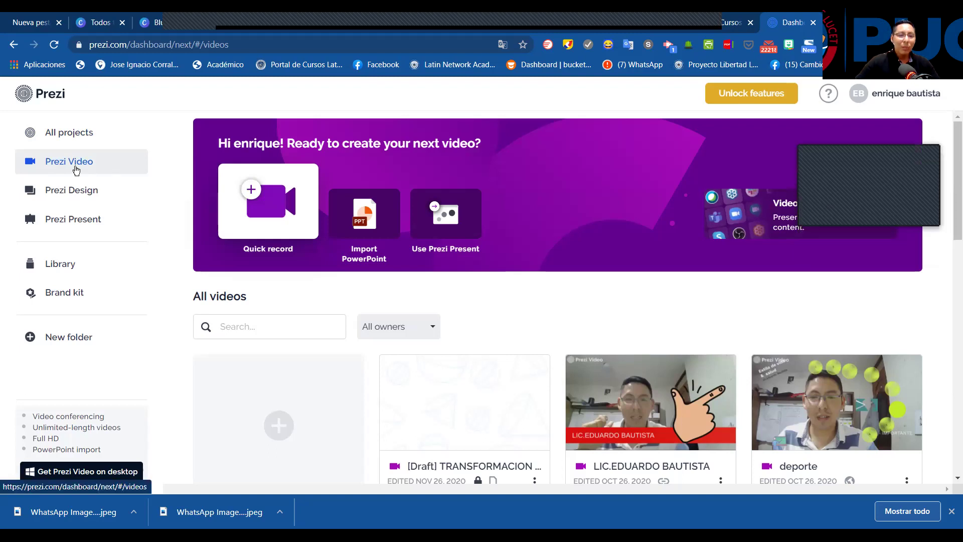
scroll(515, 231, down, 10)
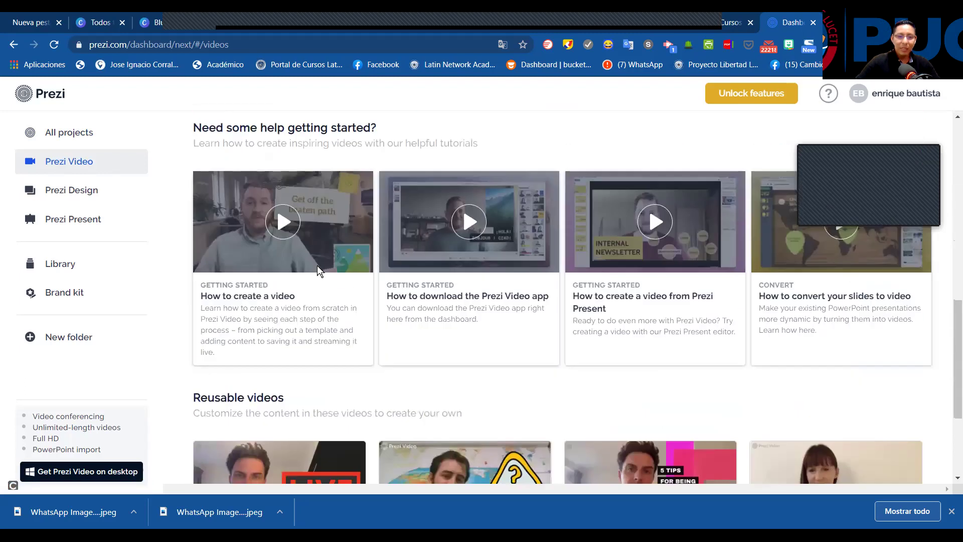
scroll(321, 266, down, 3)
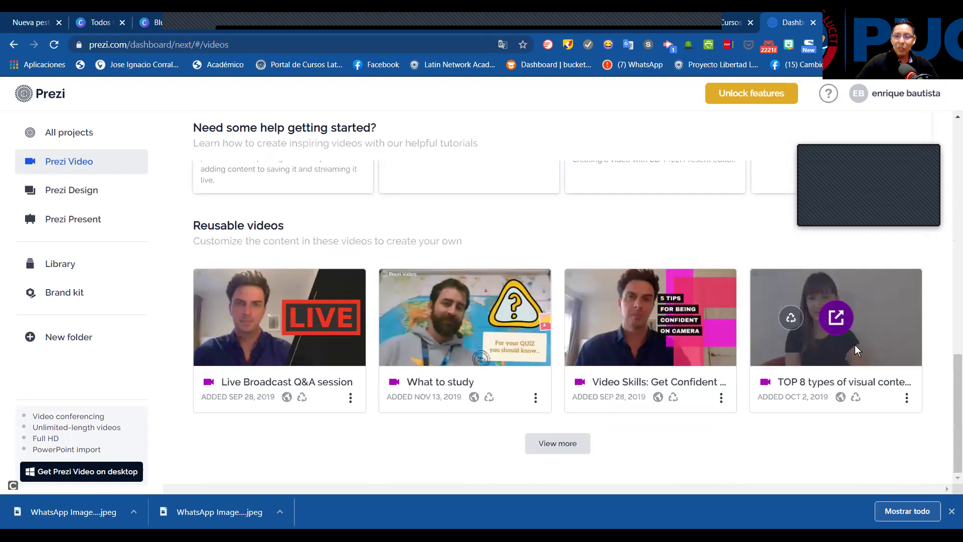
scroll(499, 331, up, 5)
scroll(498, 332, up, 3)
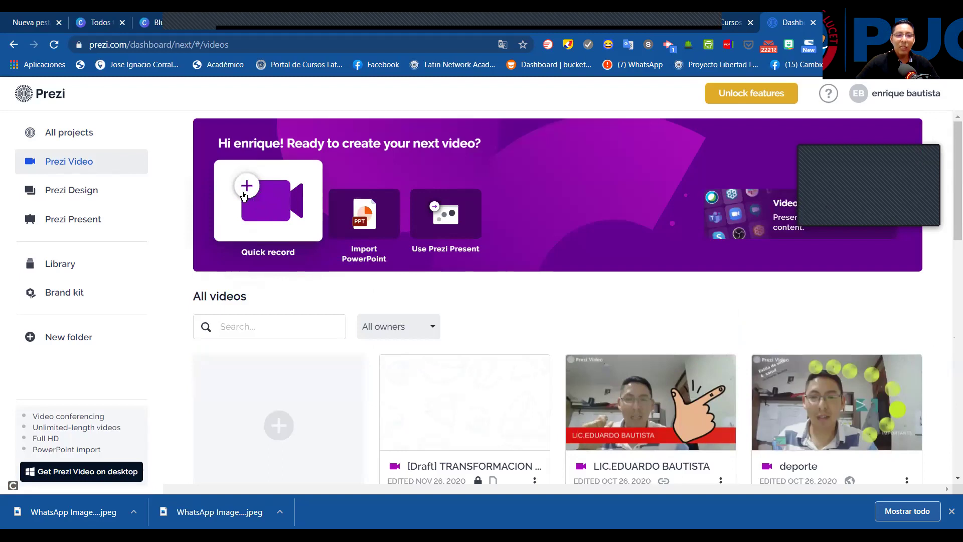
Step: Start Quick record, close the tab that can't reach the camera, then start Quick record again
click(271, 202)
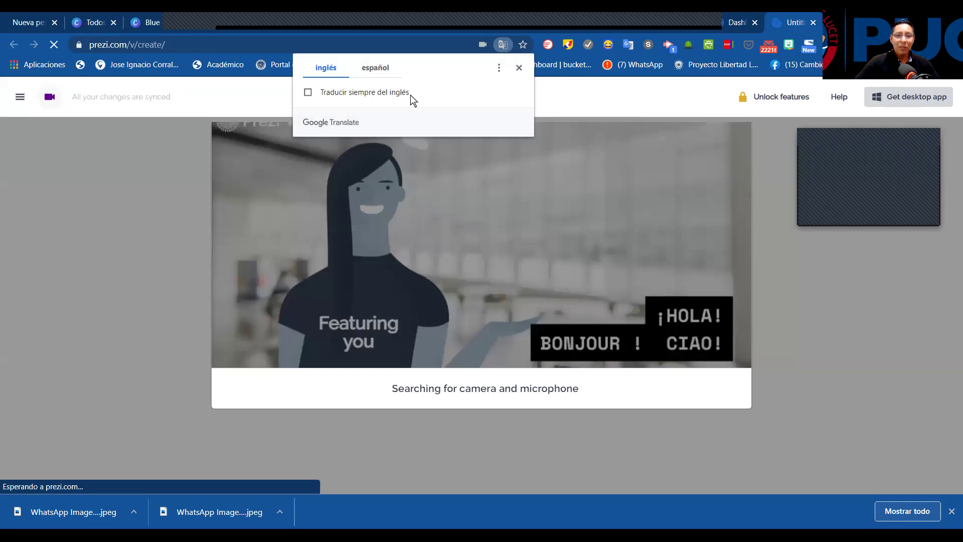
click(376, 69)
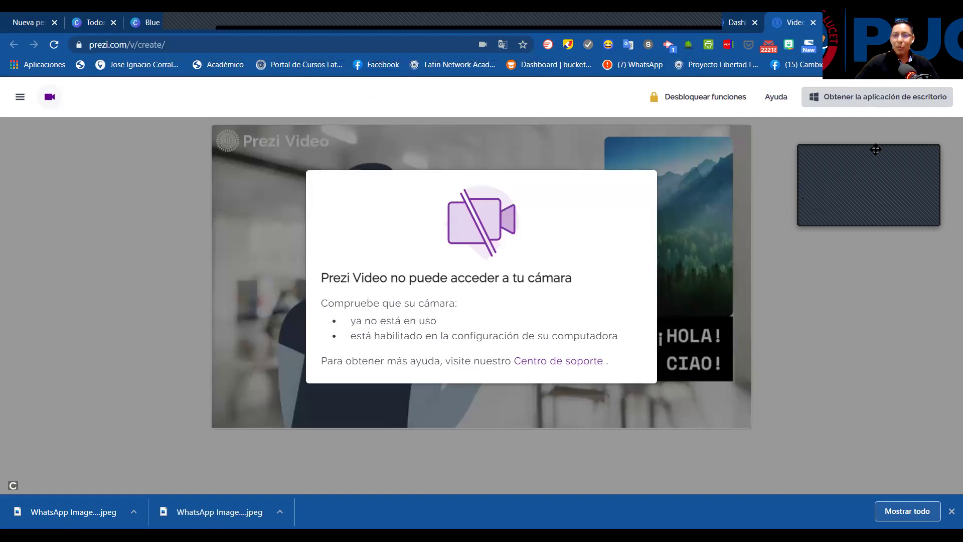
click(813, 22)
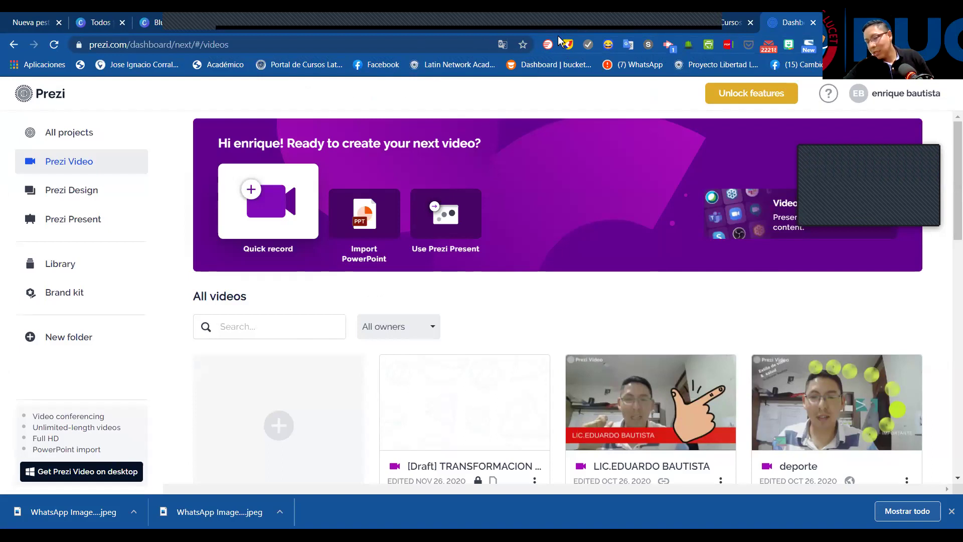
click(268, 203)
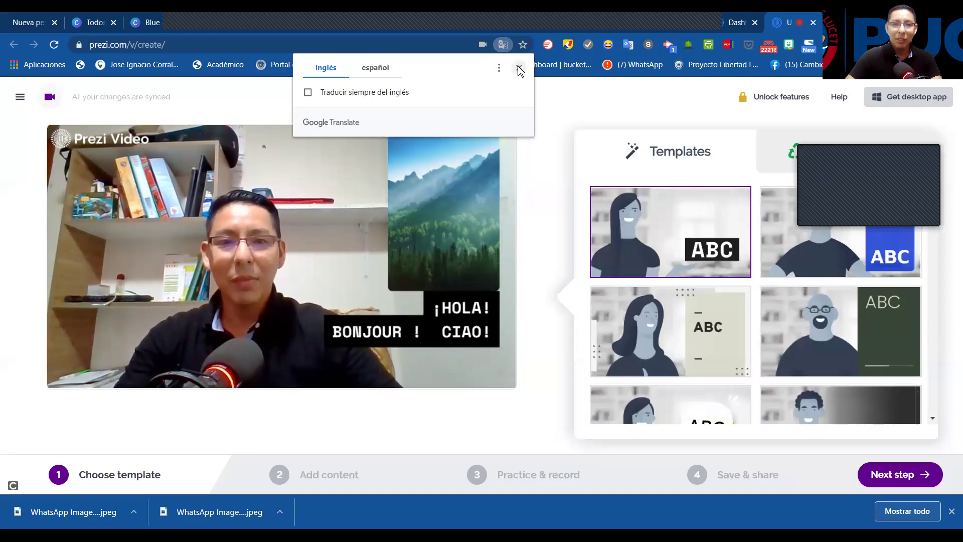
Step: Preview the blue, green, yellow and pink ABC templates, then select the pink ABC bar template
click(439, 315)
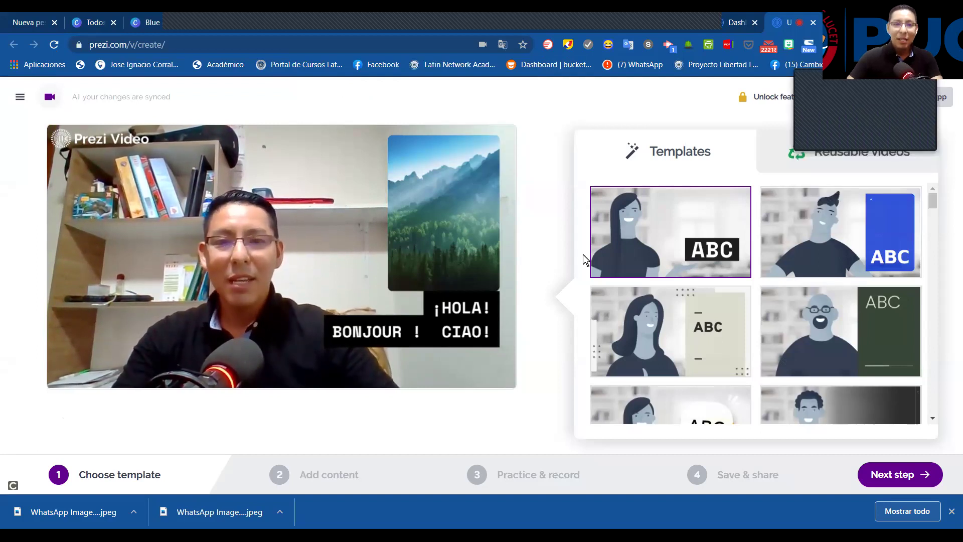
mouse_move(396, 331)
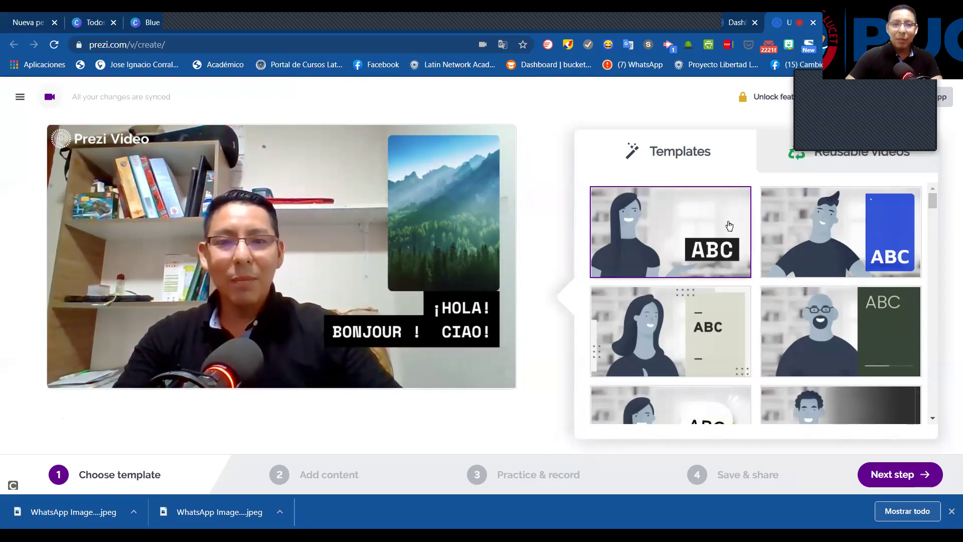
click(855, 242)
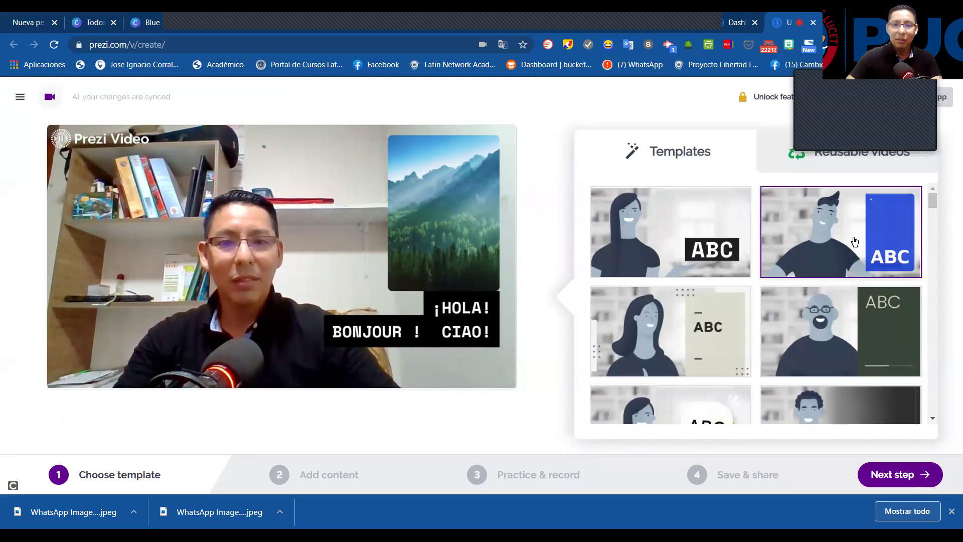
click(851, 329)
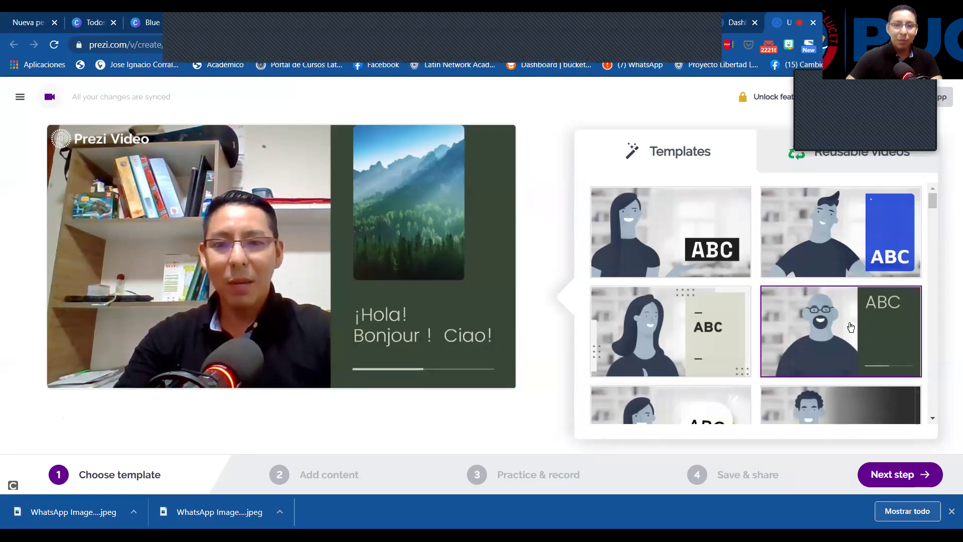
scroll(853, 332, down, 3)
click(856, 334)
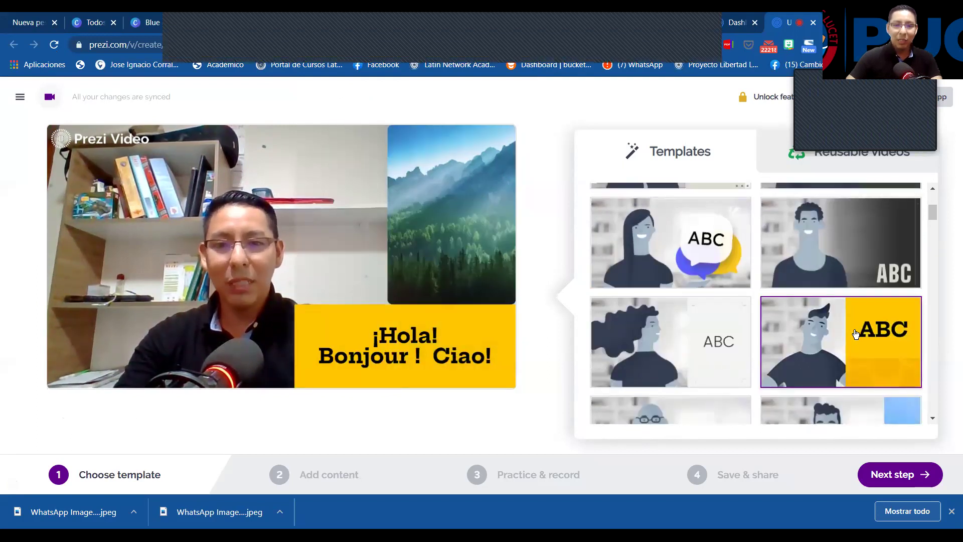
scroll(855, 334, down, 3)
click(853, 336)
click(671, 366)
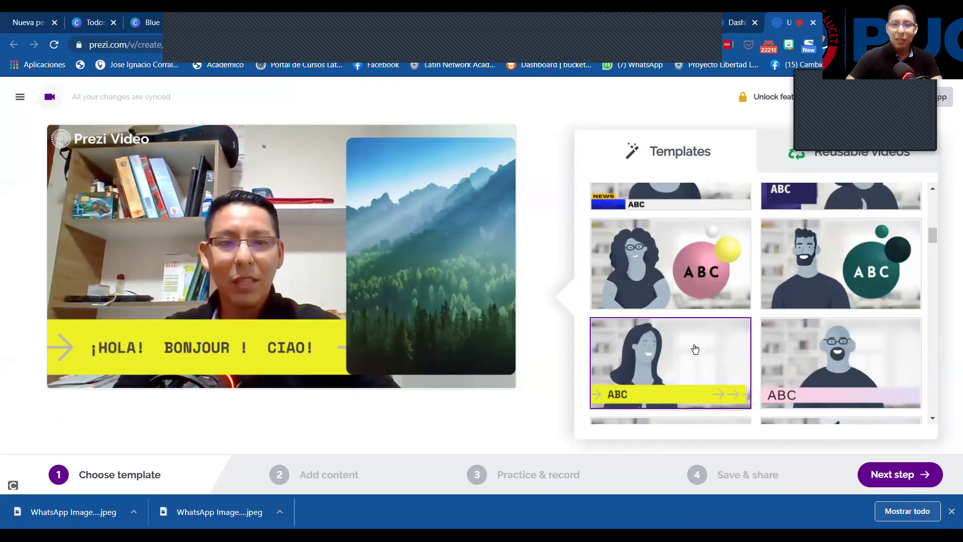
scroll(695, 349, down, 3)
click(848, 357)
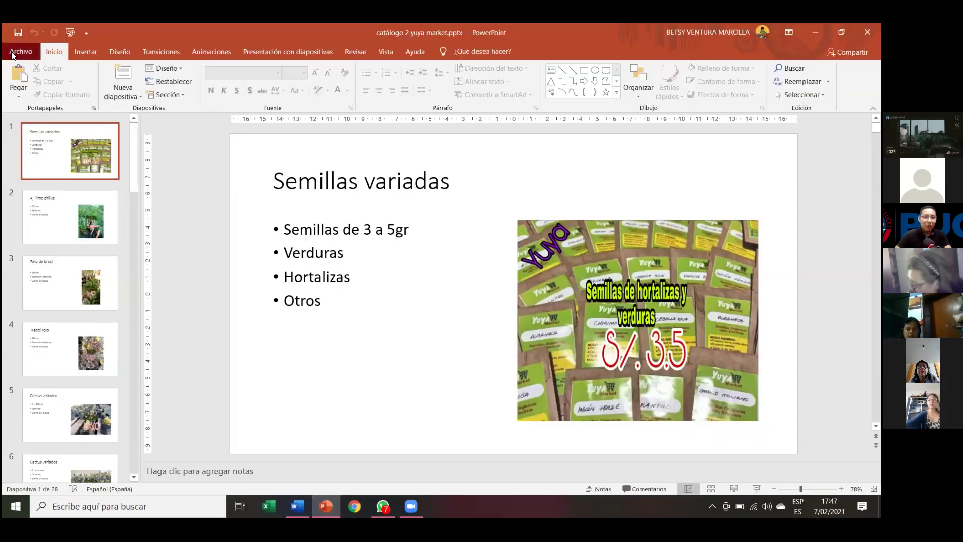
Step: Create a blank PowerPoint presentation (Presentación1), then close it with Ctrl+W
click(13, 52)
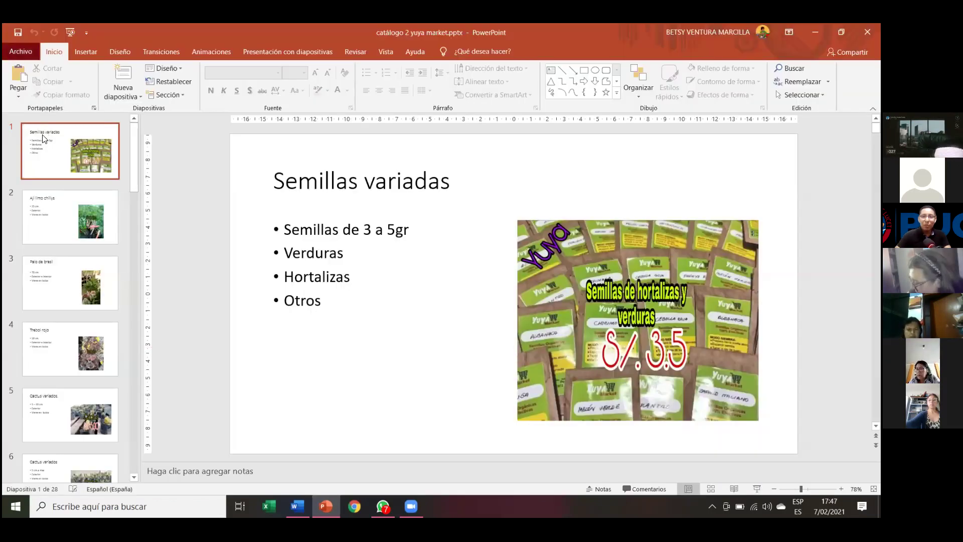
click(60, 105)
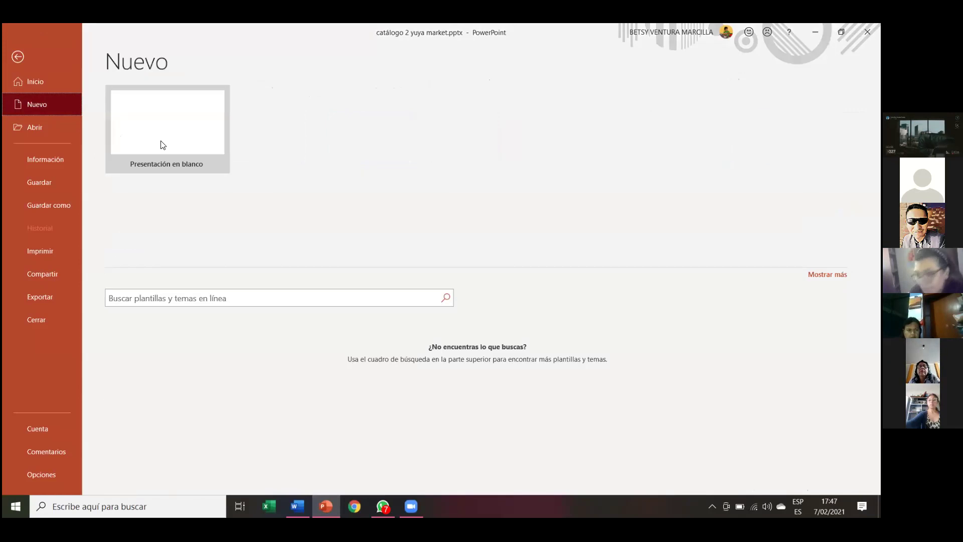
click(184, 141)
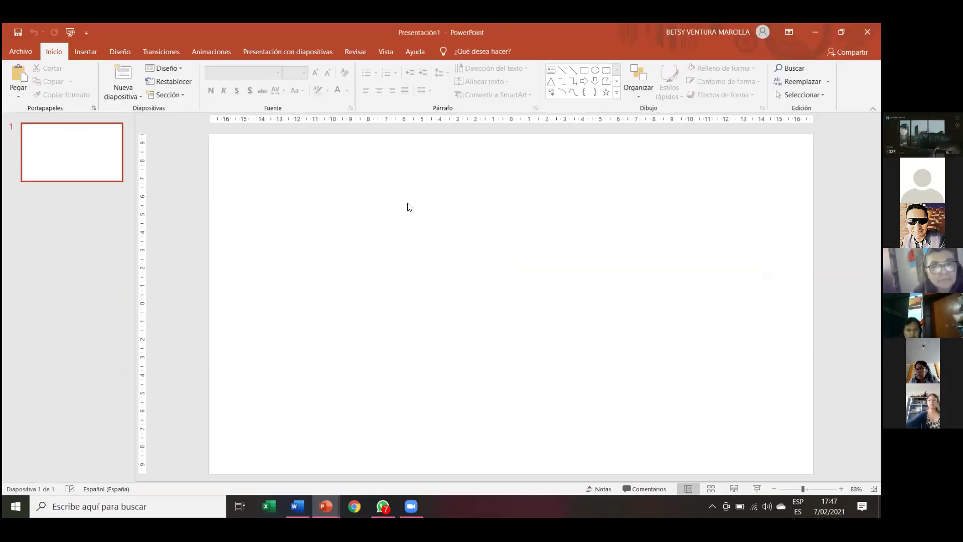
key(ctrl+w)
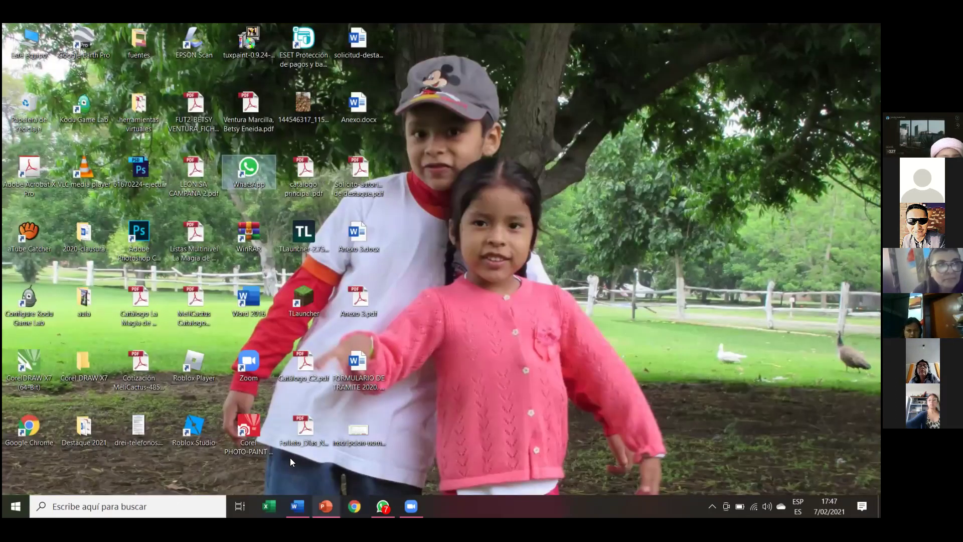
Step: In Chrome, search Google for 'prezi' and open the 'Log In | Prezi' result
click(355, 506)
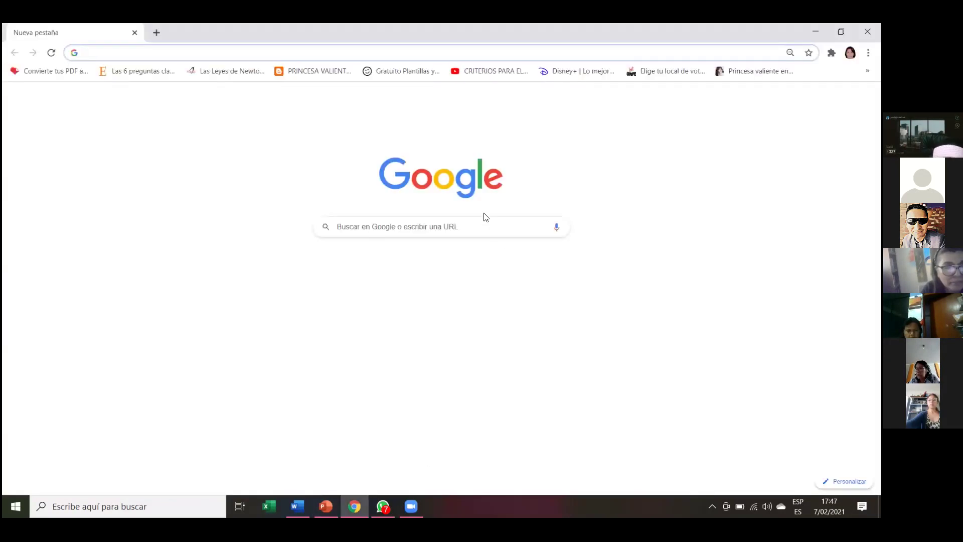
click(395, 231)
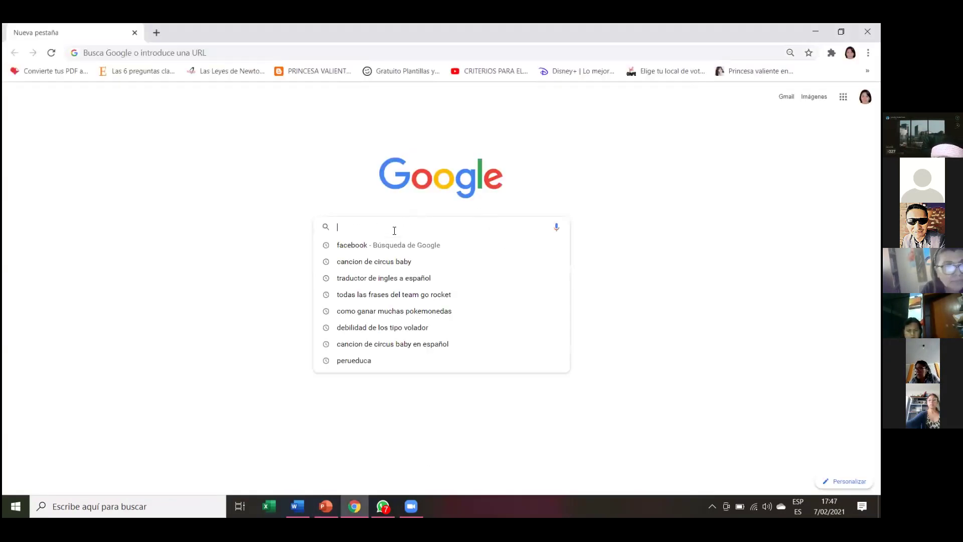
text(p)
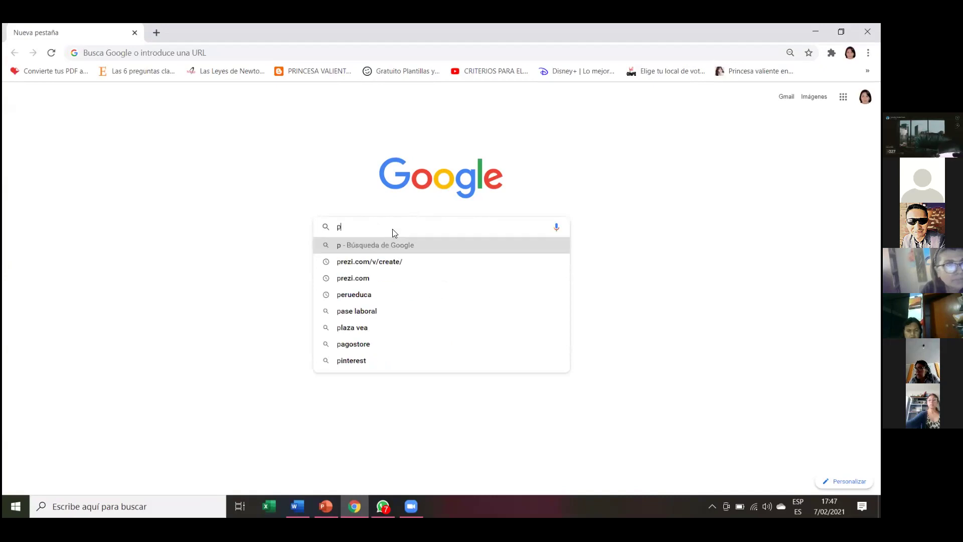
text(rezi)
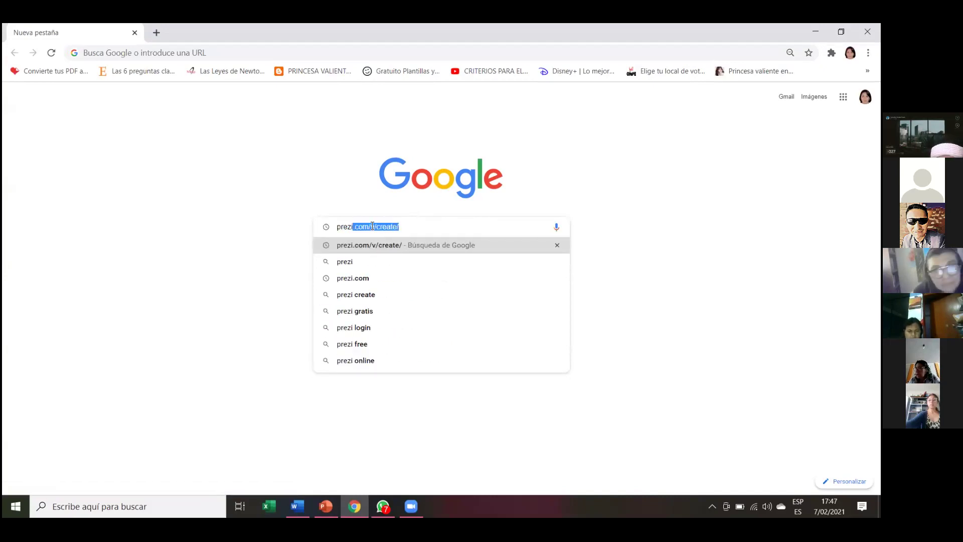
key(Return)
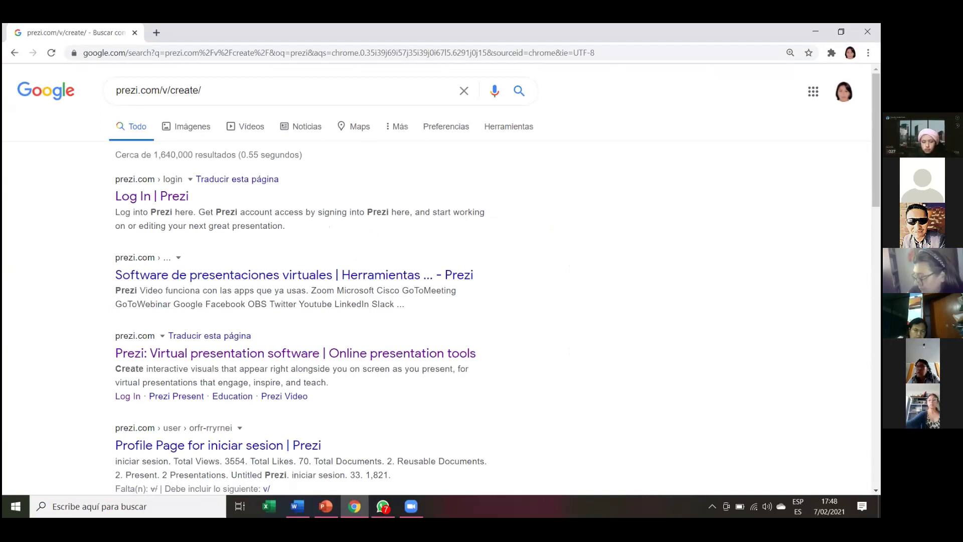
click(154, 196)
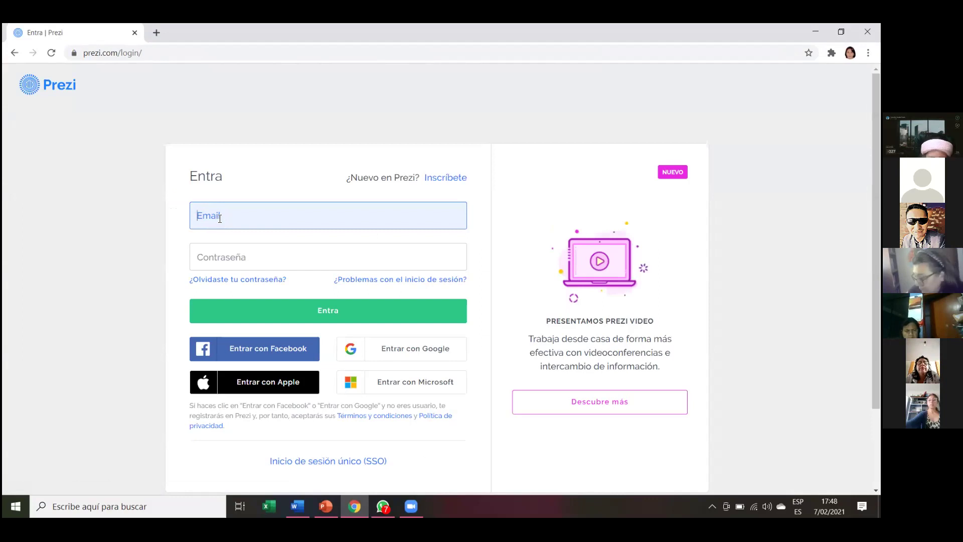
Step: Sign up with 'Entrar con Google', choose the Google account, accept the terms and continue
click(220, 219)
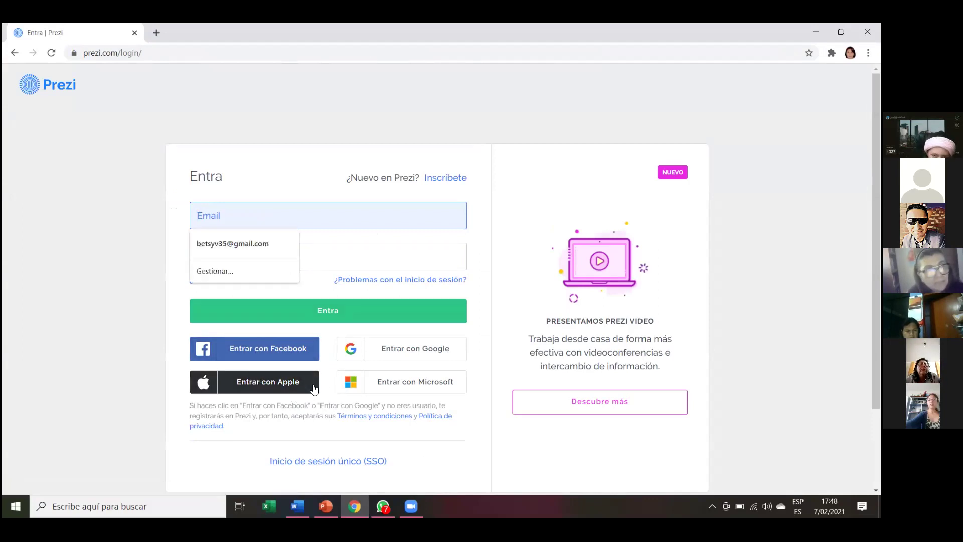
click(417, 355)
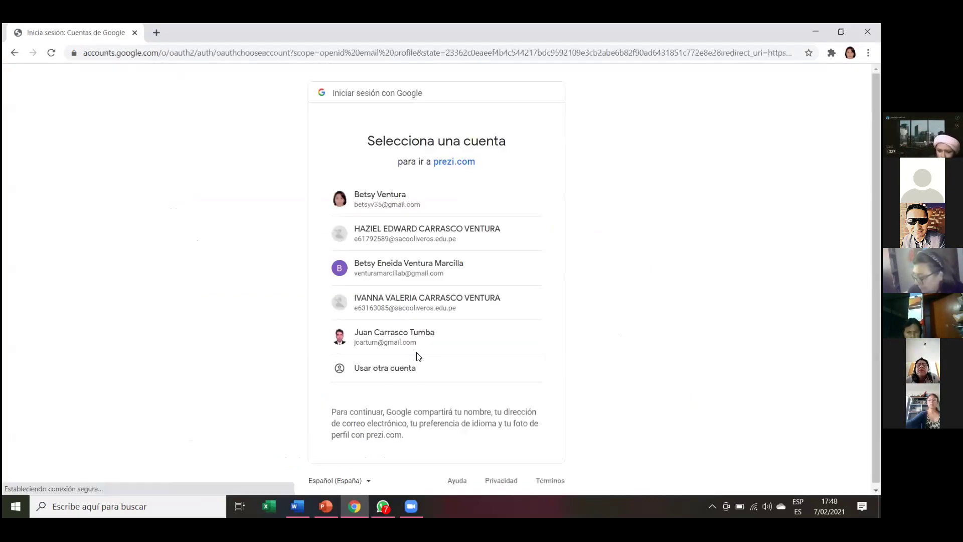
click(405, 195)
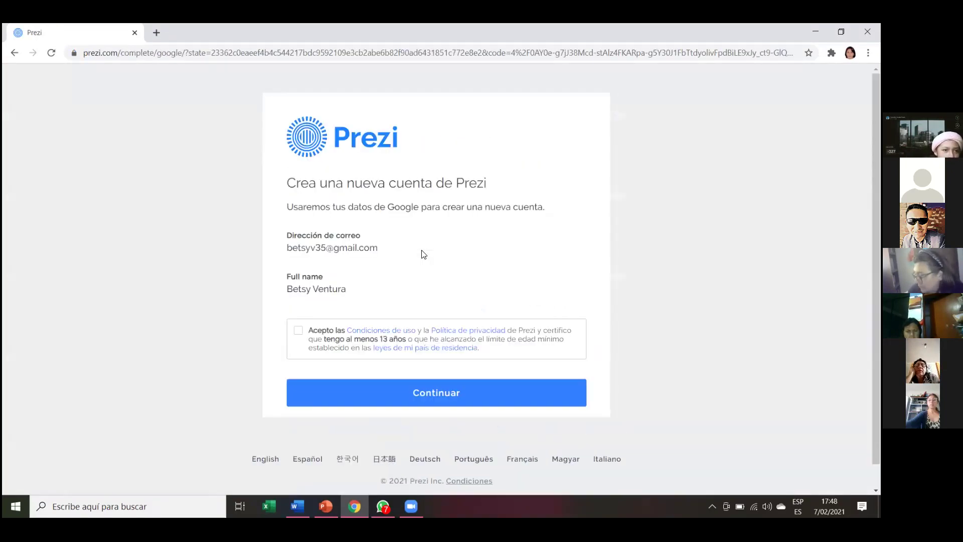
click(450, 401)
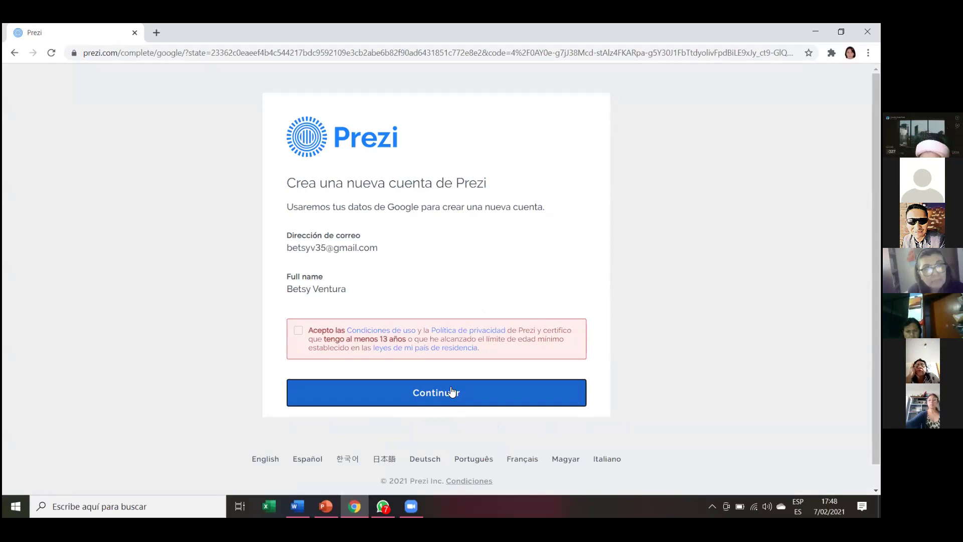
scroll(452, 392, down, 1)
click(299, 308)
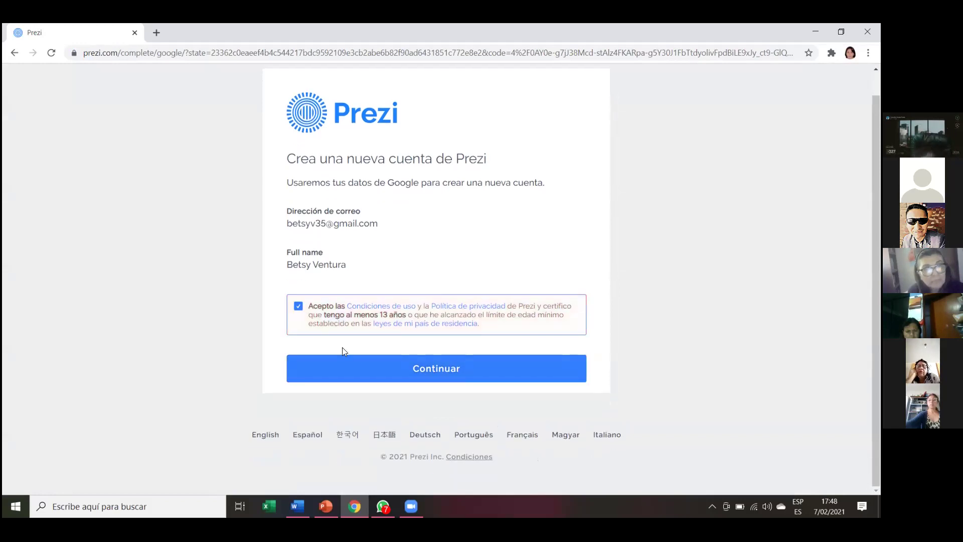
click(409, 377)
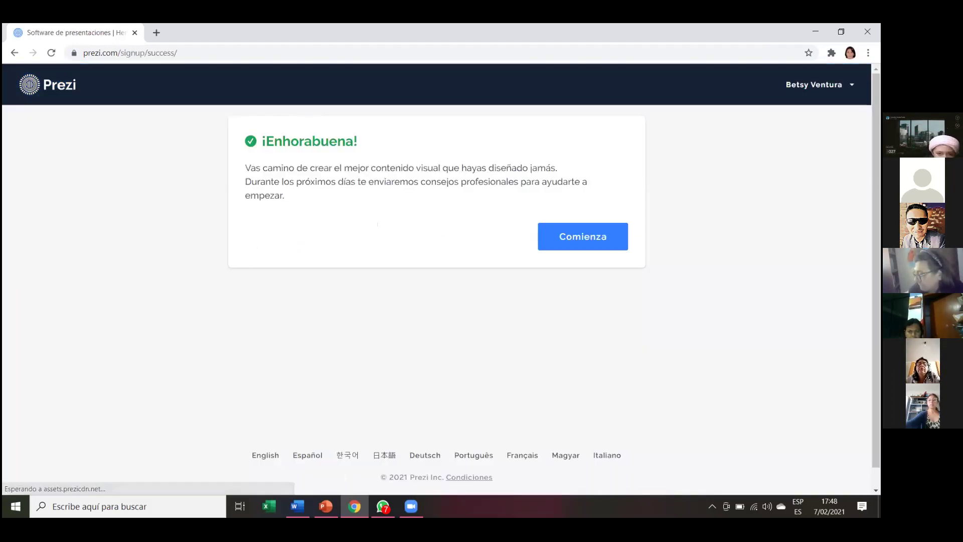
Step: Get started and set the role to Educador, reviewing the education level options
click(596, 236)
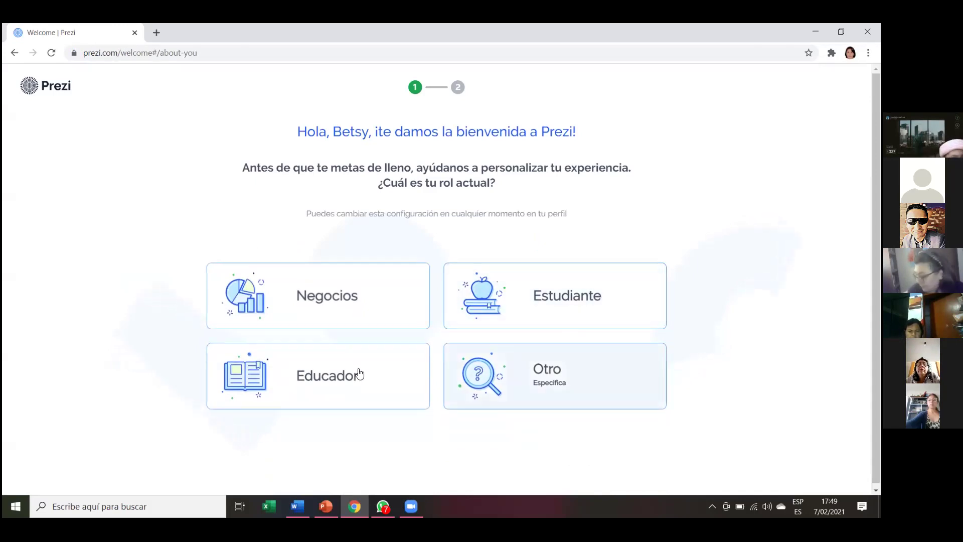
click(346, 377)
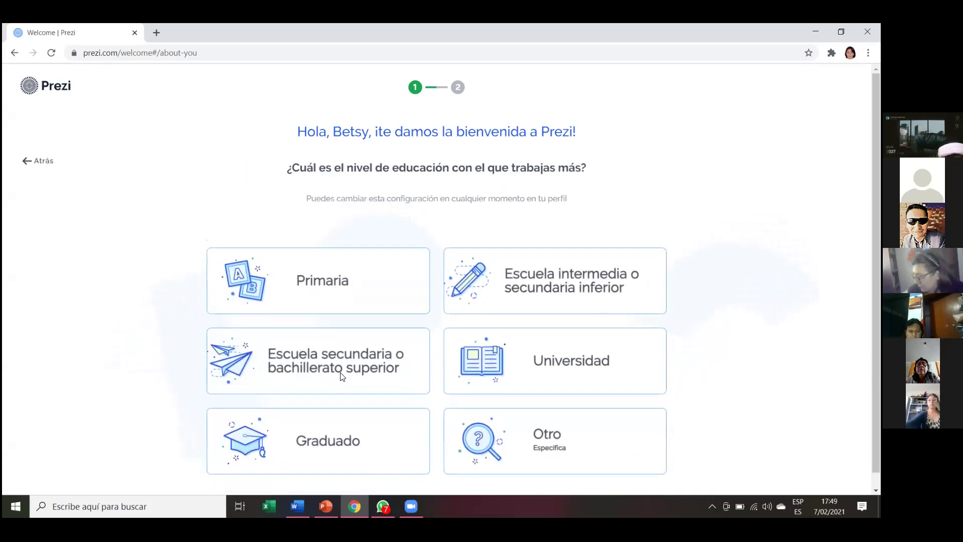
scroll(329, 335, down, 1)
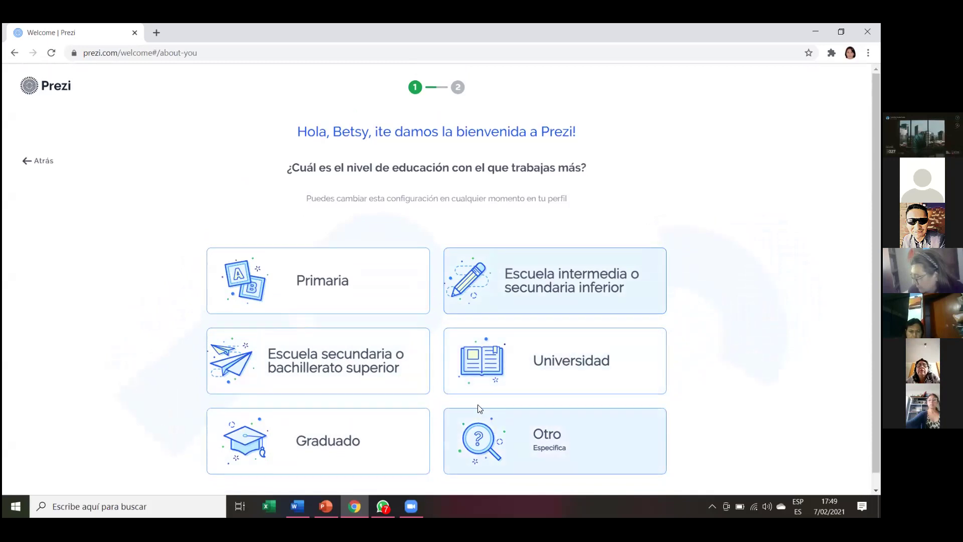
scroll(473, 398, down, 1)
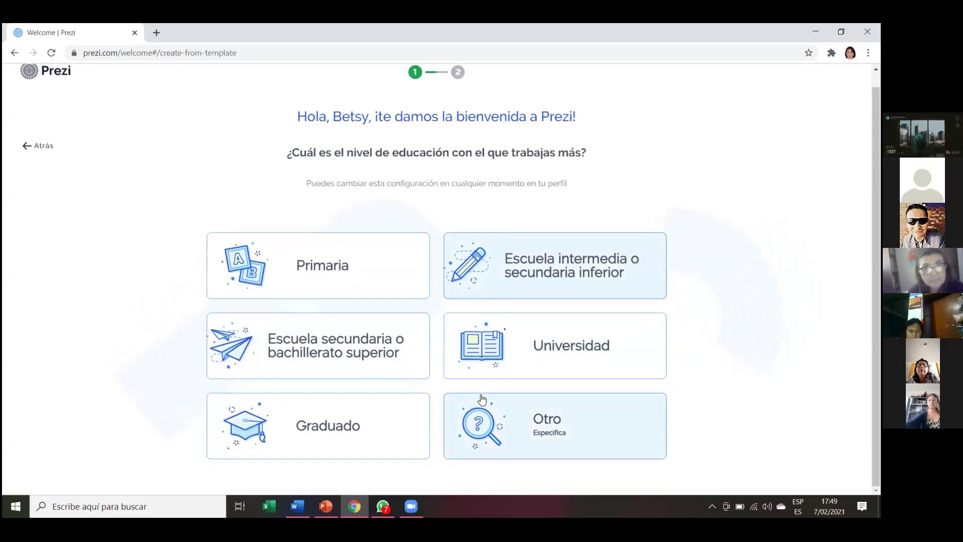
scroll(527, 416, down, 2)
scroll(497, 413, up, 2)
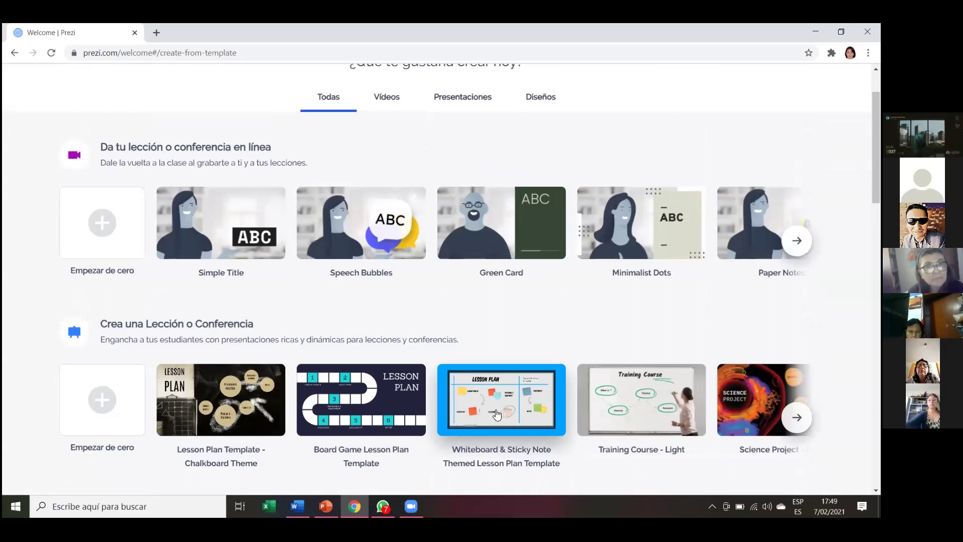
scroll(496, 413, up, 2)
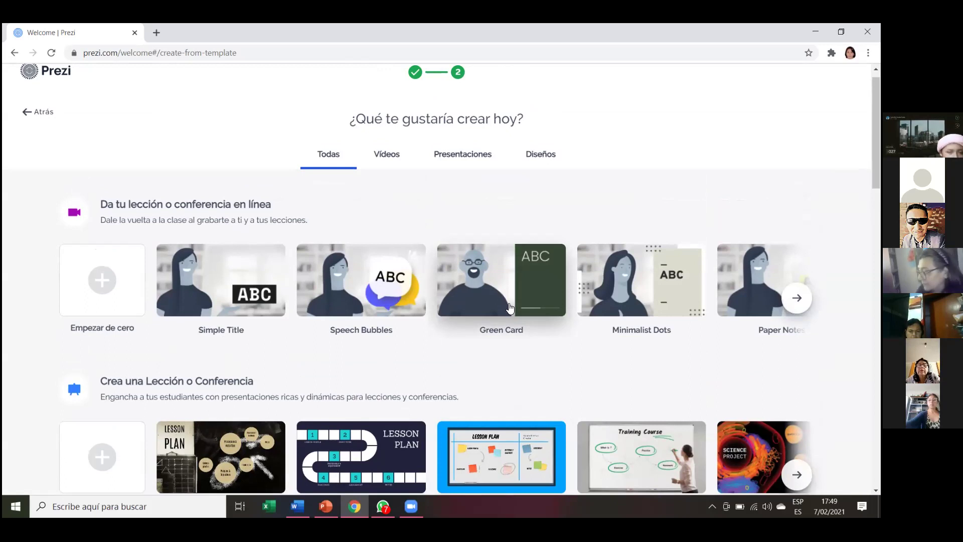
Step: Start a new Prezi Video from the Speech Bubbles template
scroll(510, 308, down, 2)
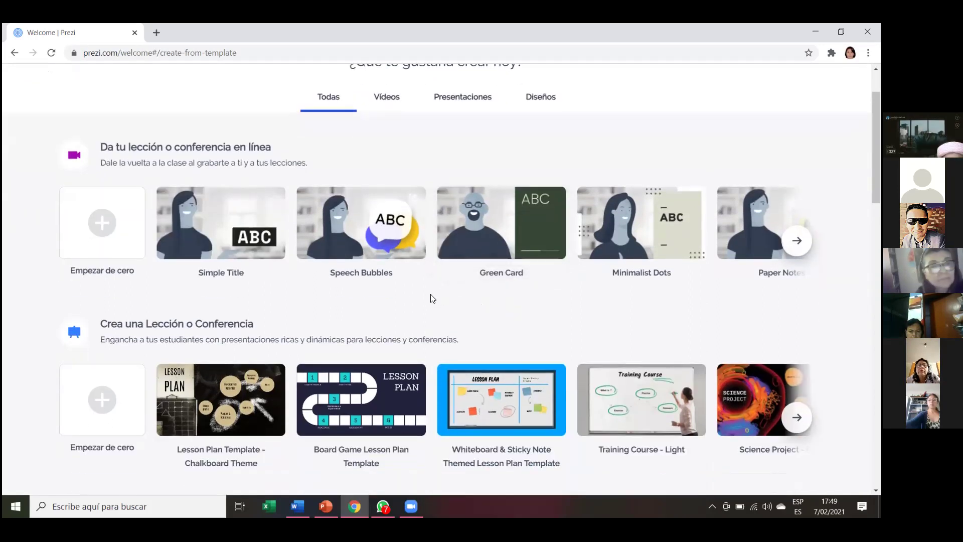
scroll(378, 279, down, 1)
click(374, 230)
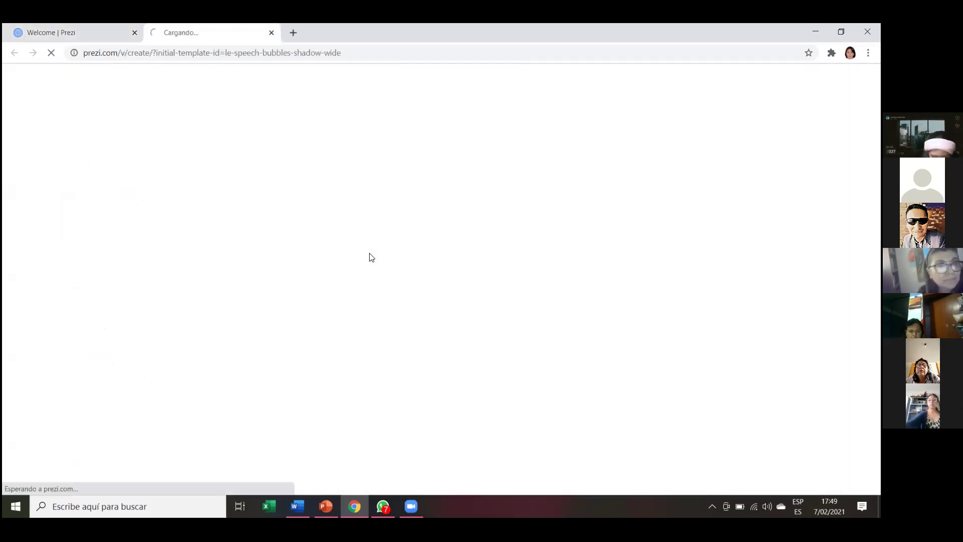
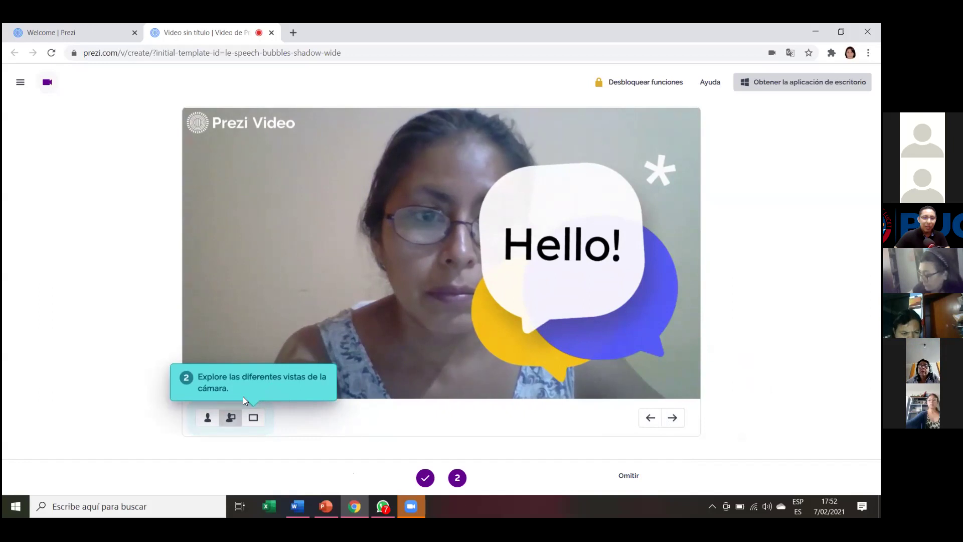
Step: Try the Solo tú, Tú y tu contenido and Solo su contenido layouts, ending on webcam beside Hello!
click(207, 418)
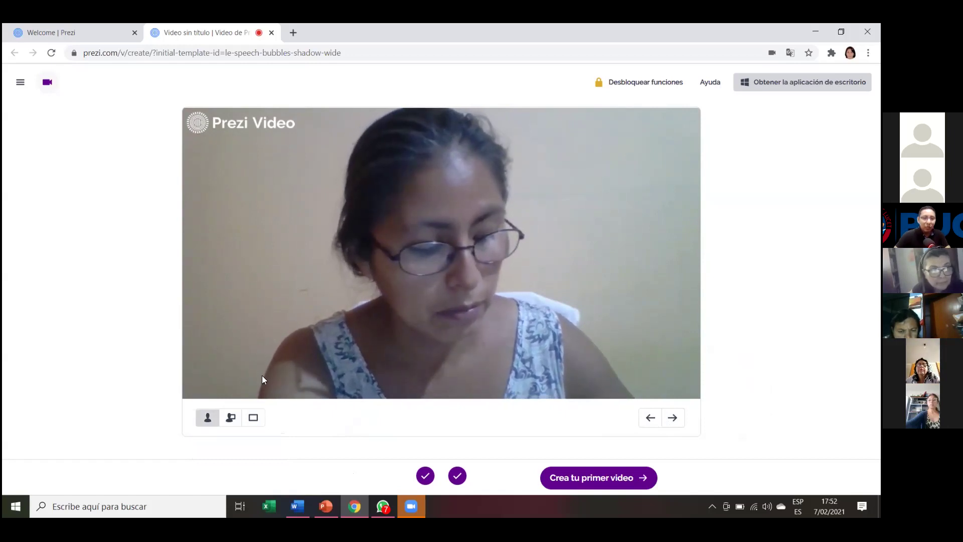
click(230, 419)
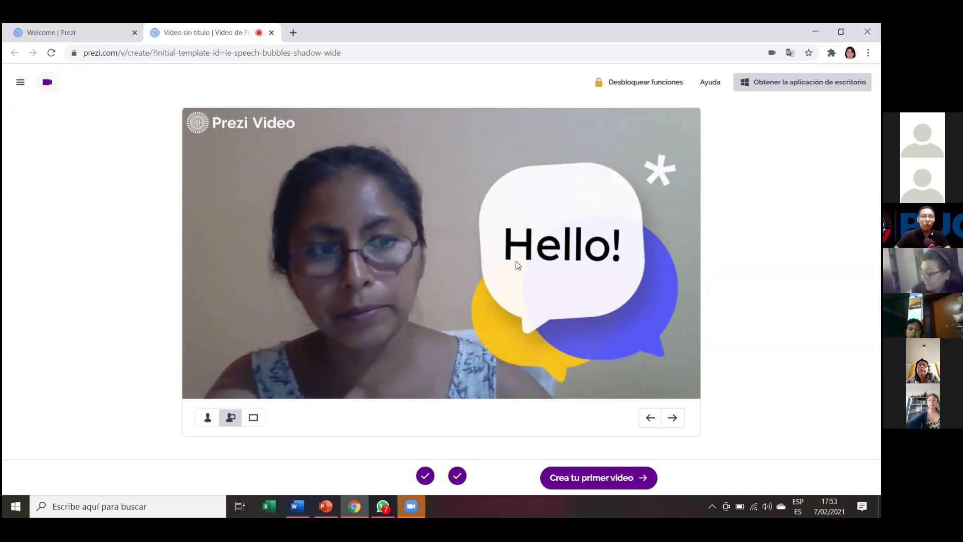
click(254, 419)
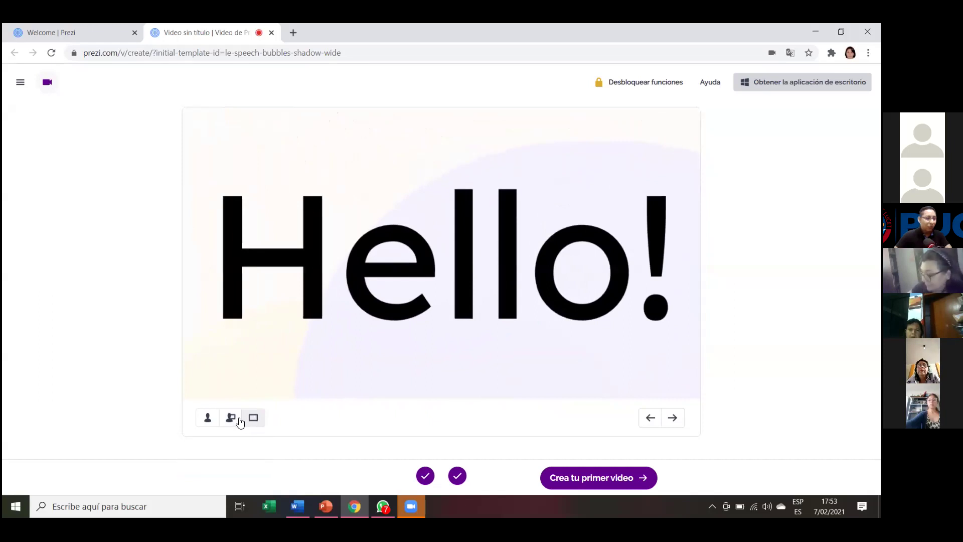
click(230, 419)
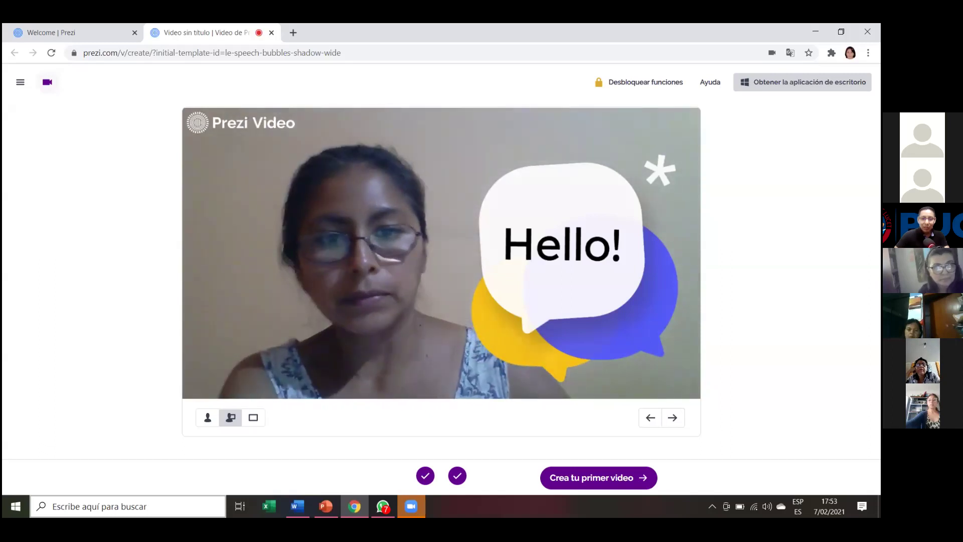
click(582, 477)
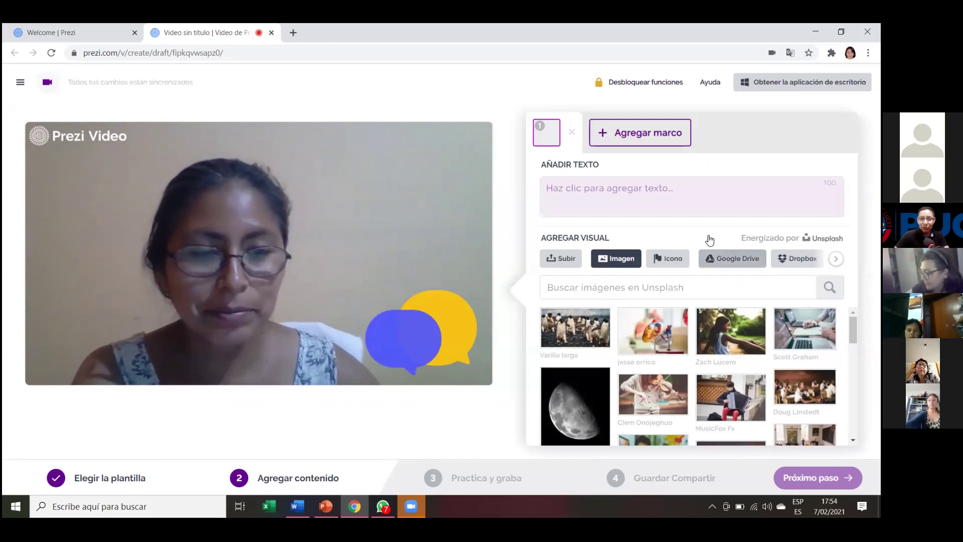
Step: Add the text 'HOLA NIÑOS' to the speech-bubble frame
click(579, 188)
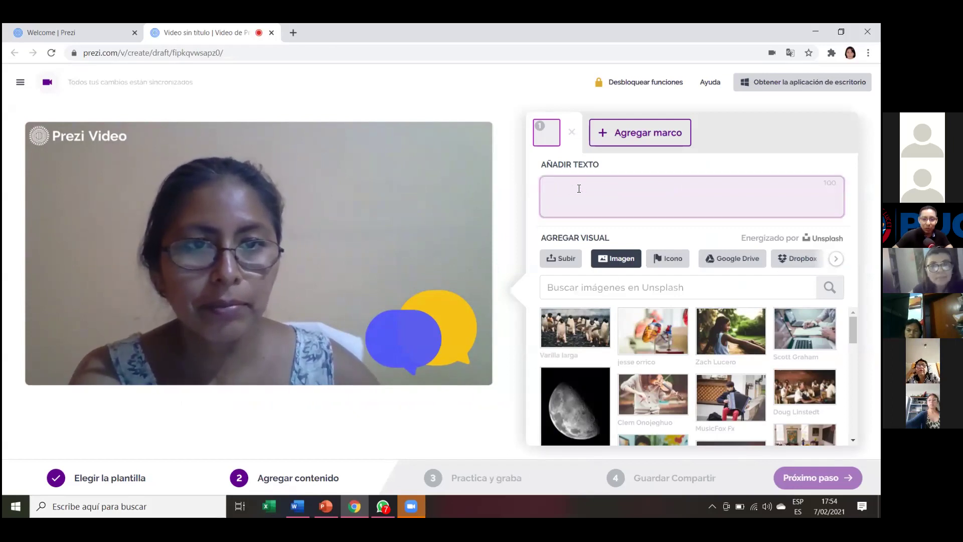
text(HOLA)
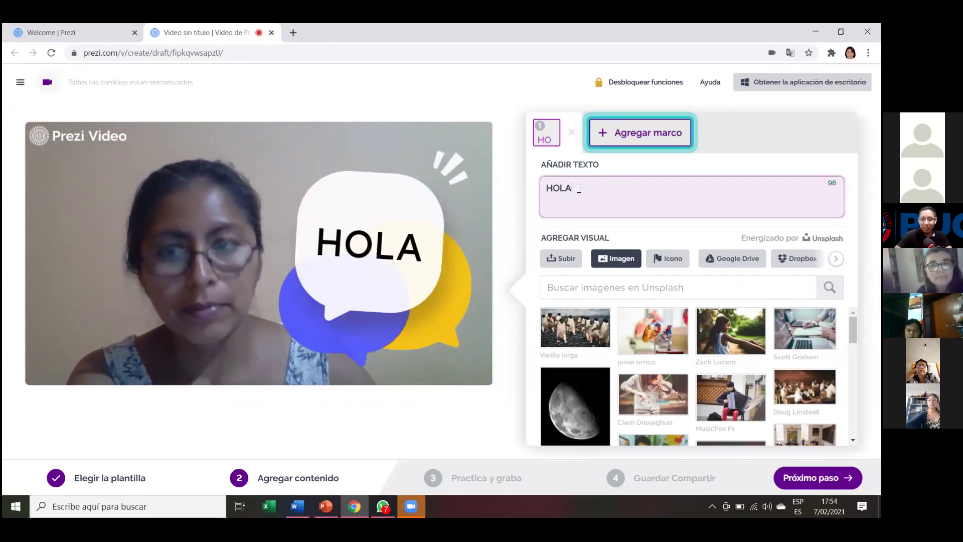
text( NIÑOS)
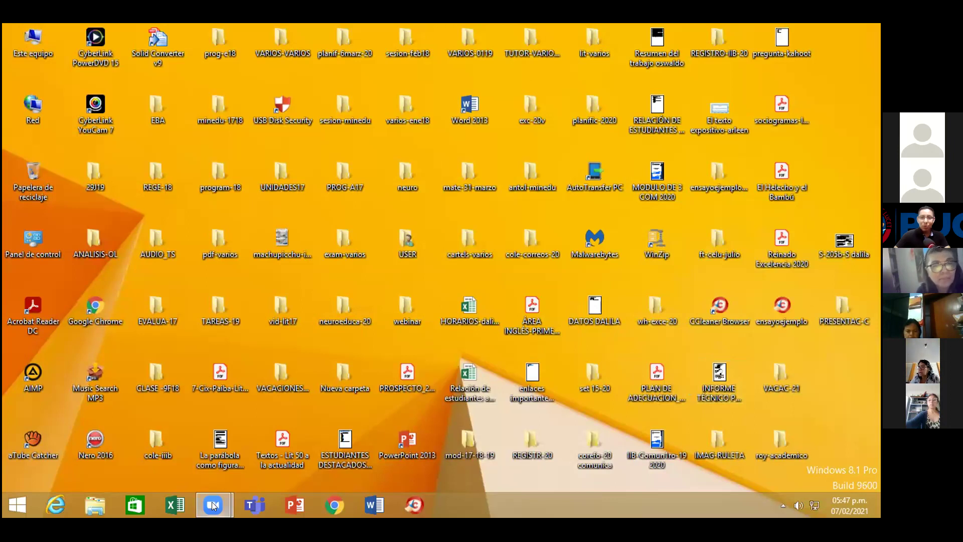
mouse_move(213, 505)
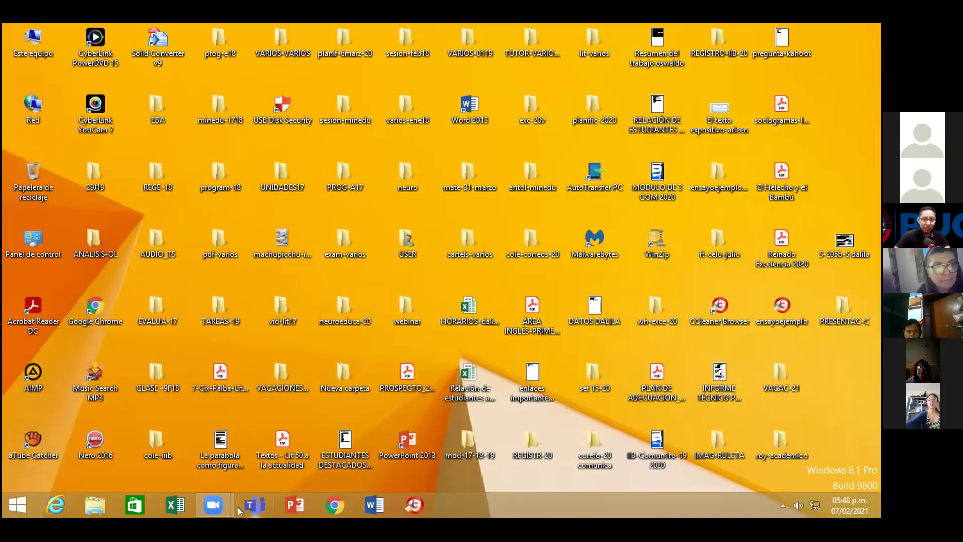
Step: Launch Google Chrome from the taskbar
click(333, 506)
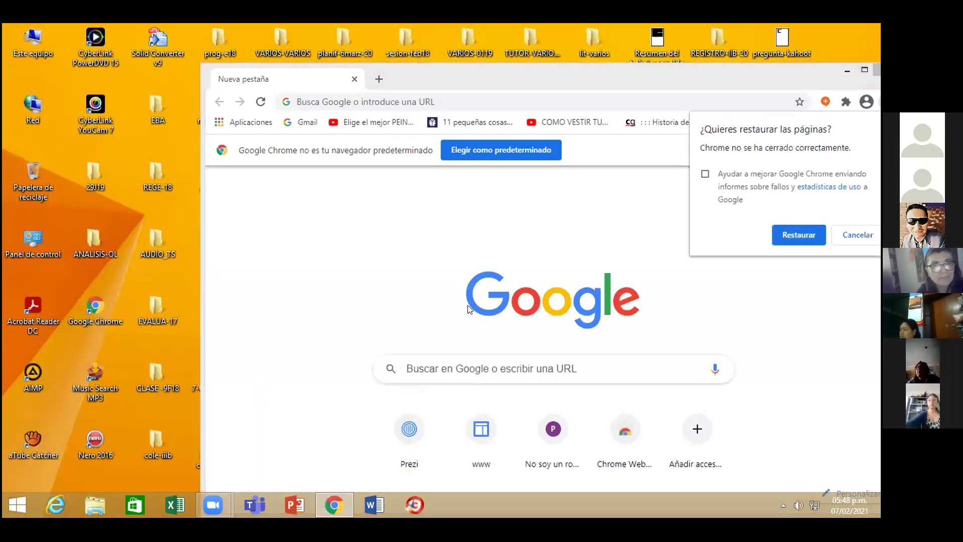
Step: Load prezi.com in a new Chrome tab
click(379, 79)
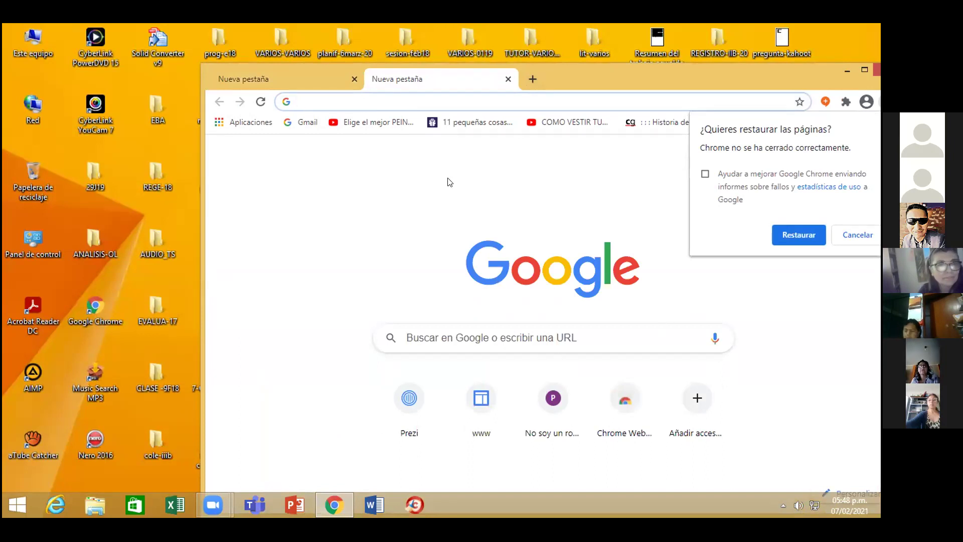
text(pr)
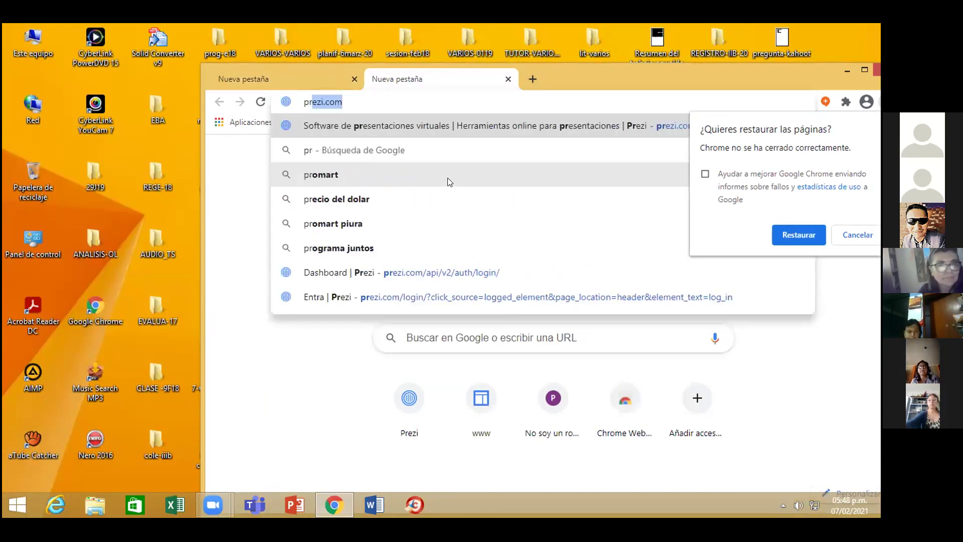
text(e)
text(s)
key(BackSpace)
text(zi)
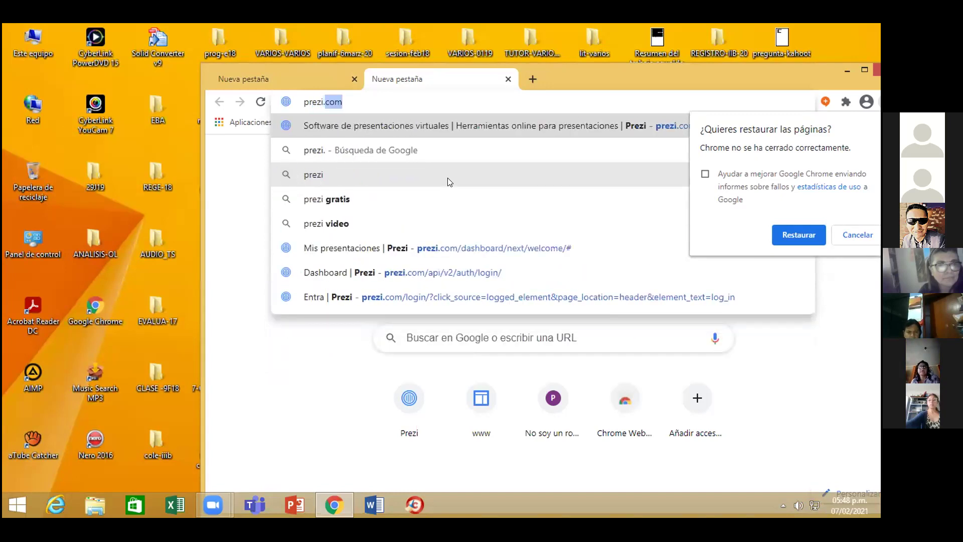
text(.com)
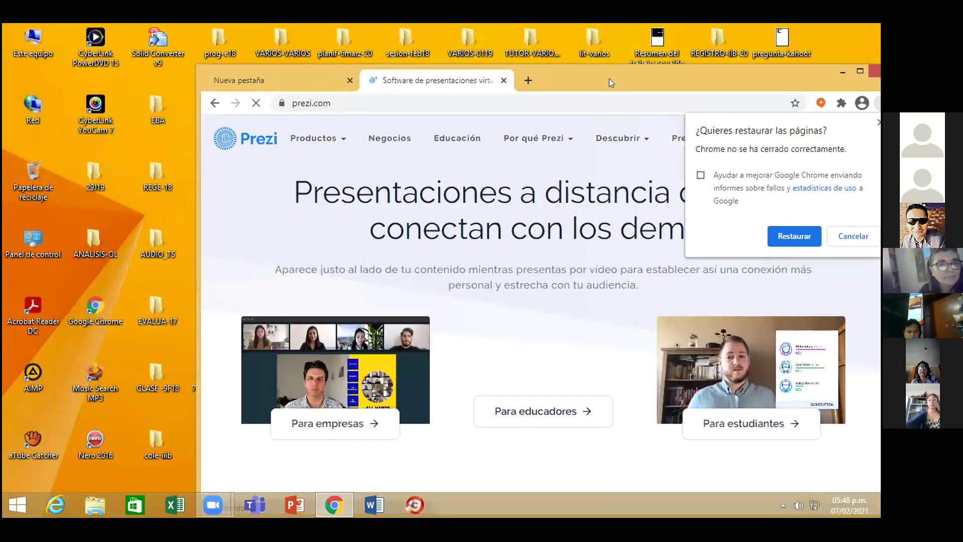
Step: Move the browser window aside, cancel the restore-pages prompt, and maximize Chrome
drag(609, 78, 516, 88)
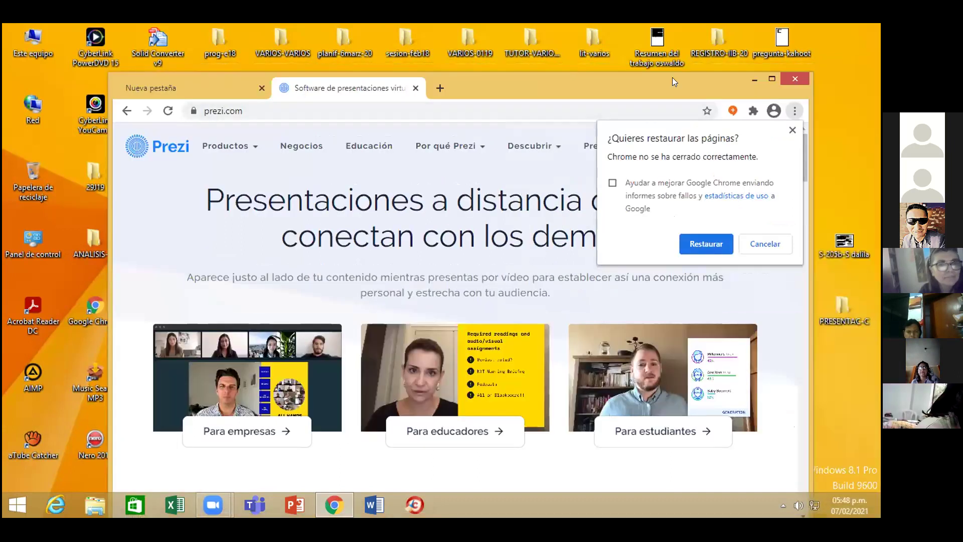
drag(672, 77, 553, 80)
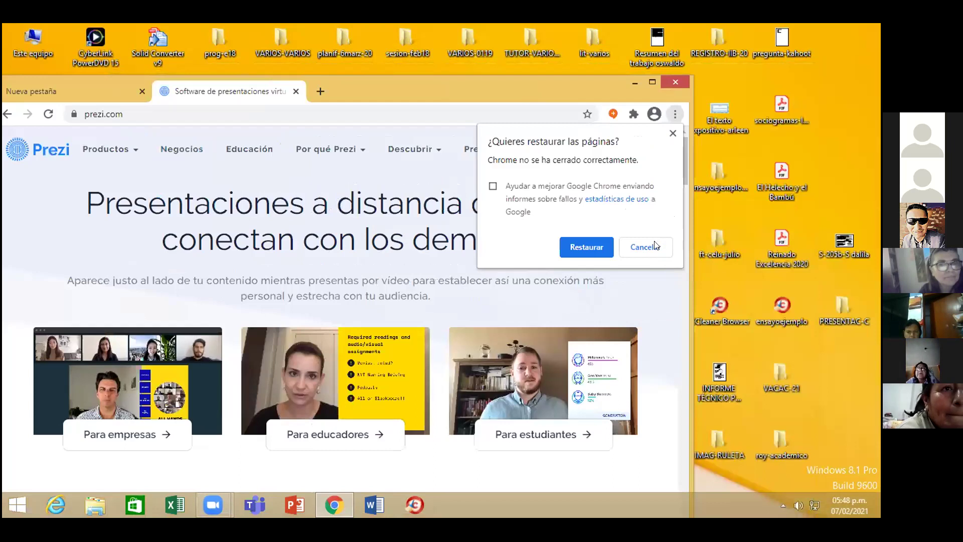
click(654, 246)
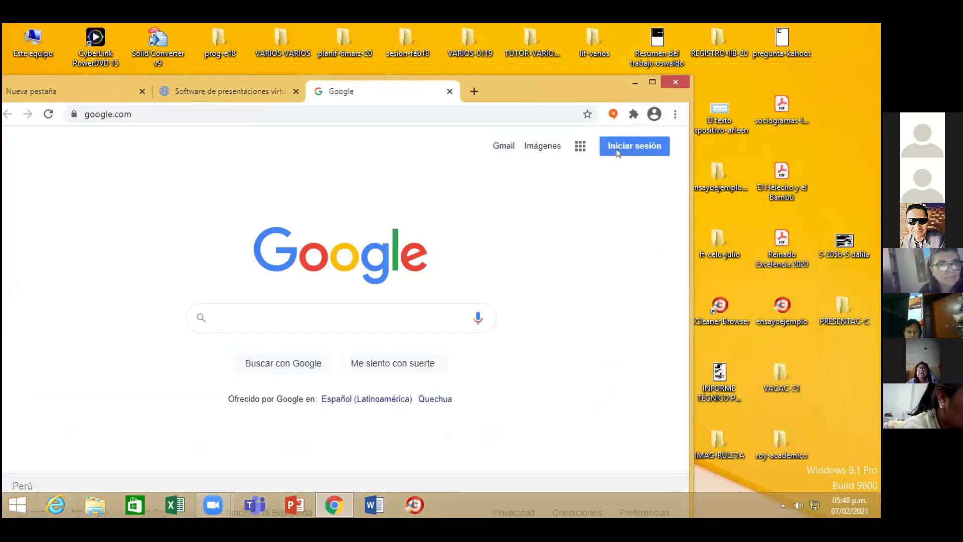
click(652, 82)
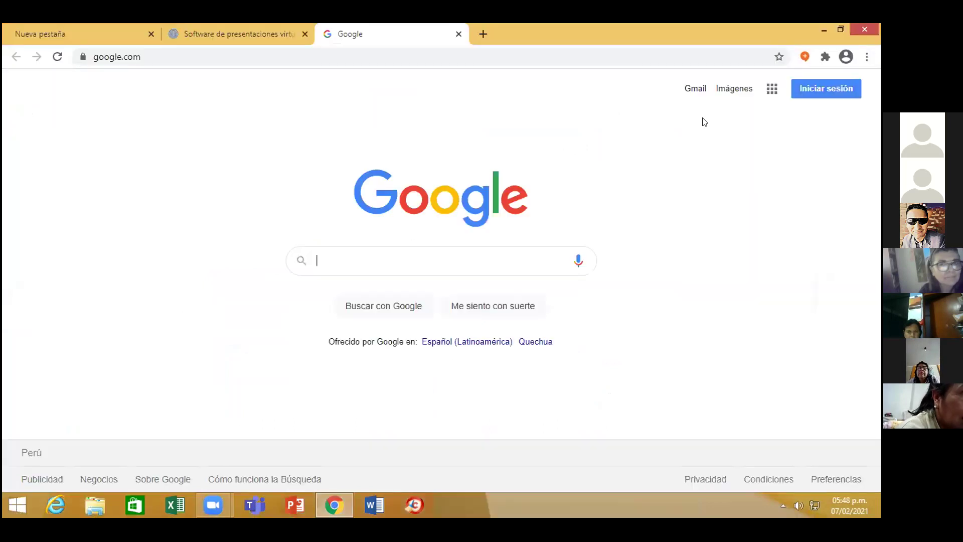
Step: Attempt to sign in to the saved Google account by entering its password
click(815, 89)
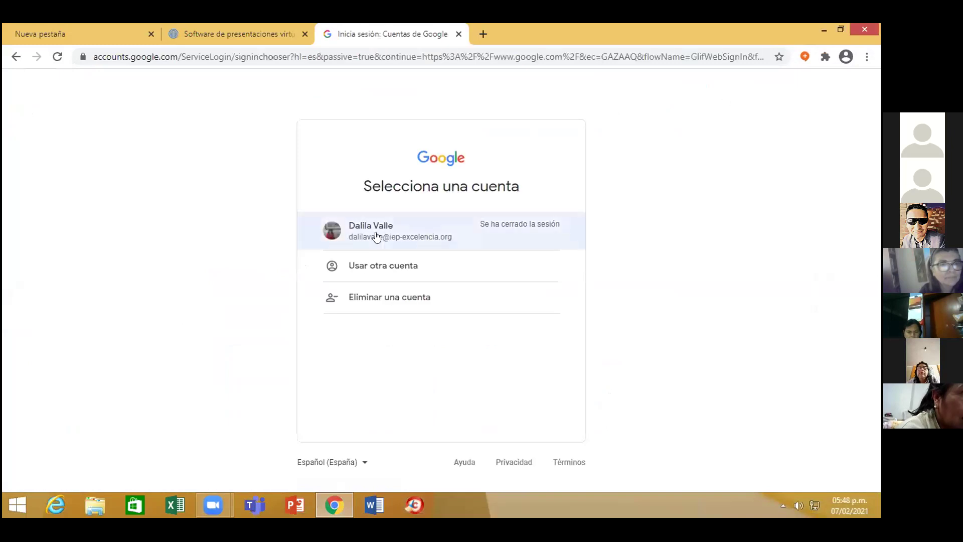
click(375, 236)
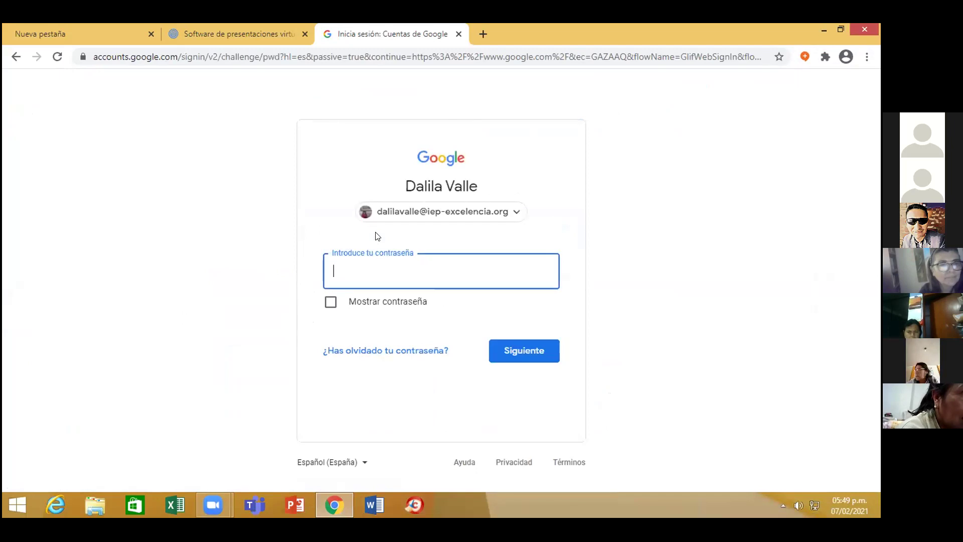
text(••)
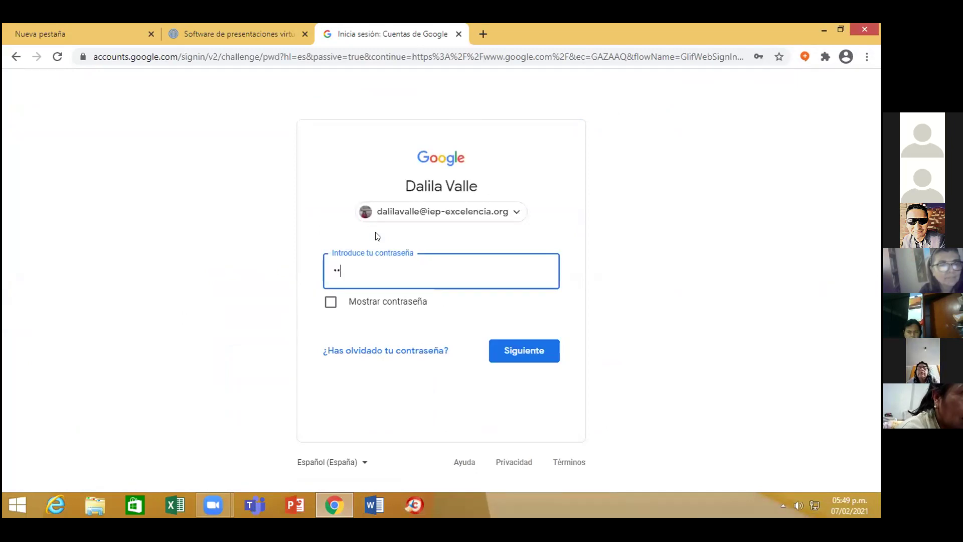
text(••••)
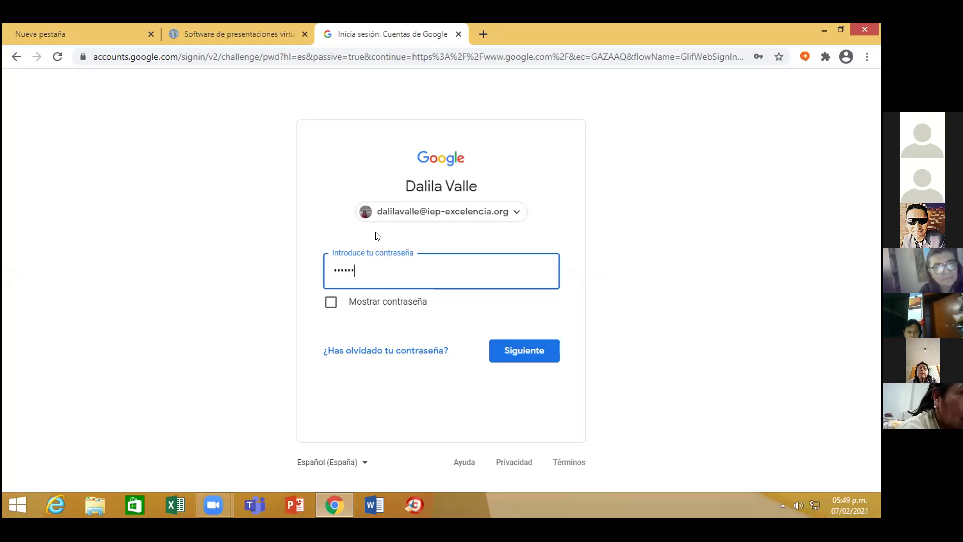
text(••)
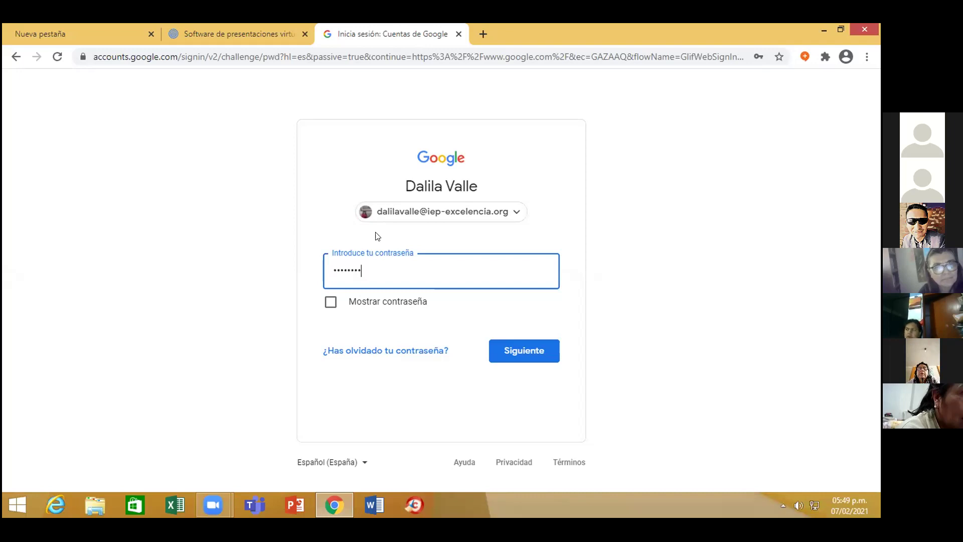
key(BackSpace)
key(BackSpace)
key(BackSpace)
key(BackSpace)
key(BackSpace)
key(BackSpace)
key(BackSpace)
key(BackSpace)
text(••)
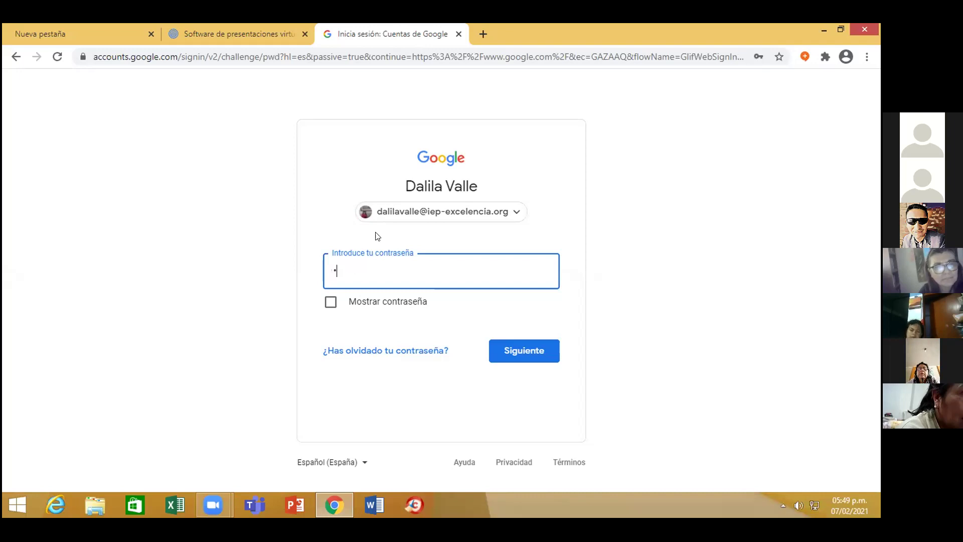
text(••)
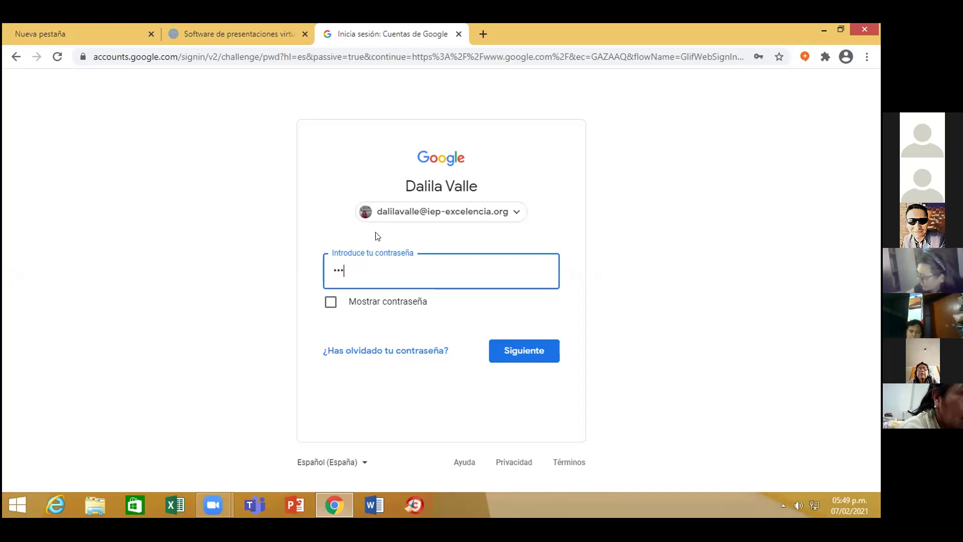
text(•)
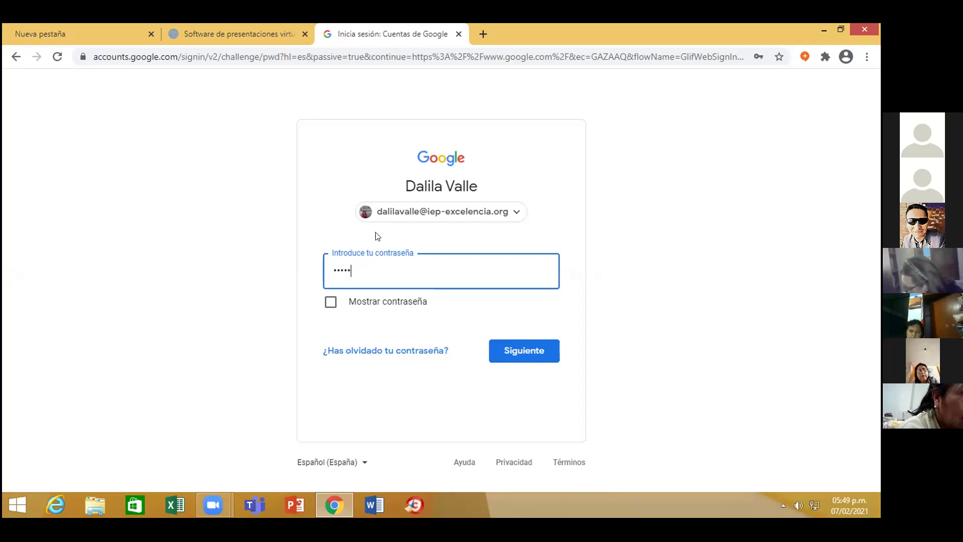
text(•)
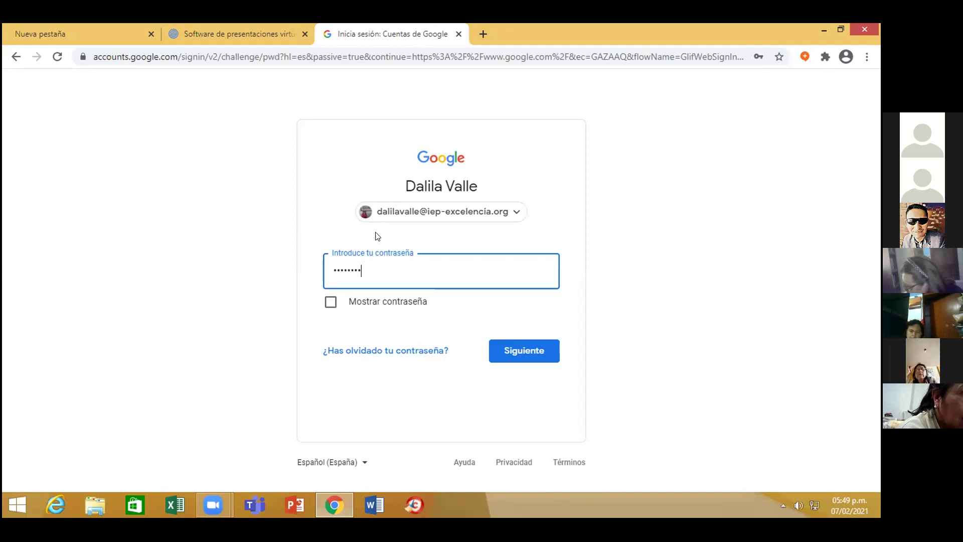
key(Return)
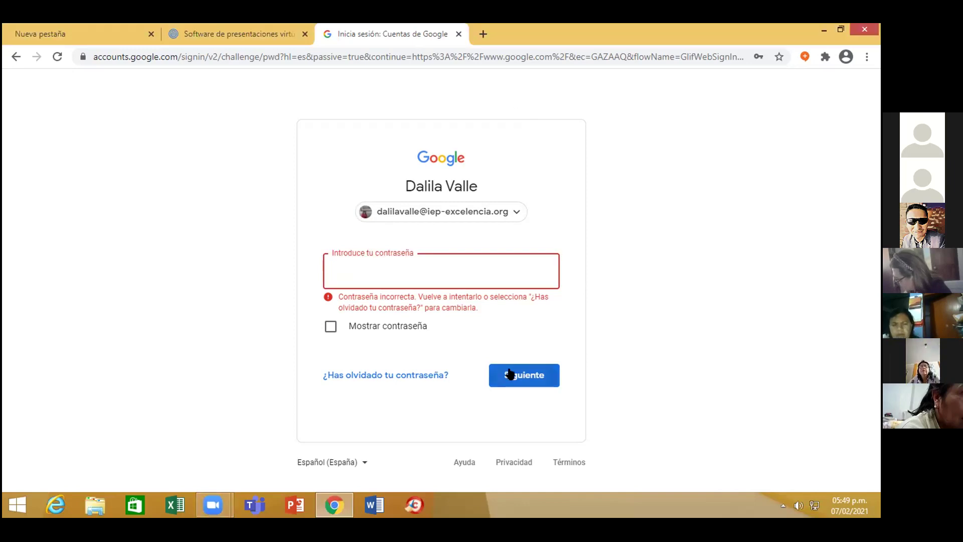
click(225, 34)
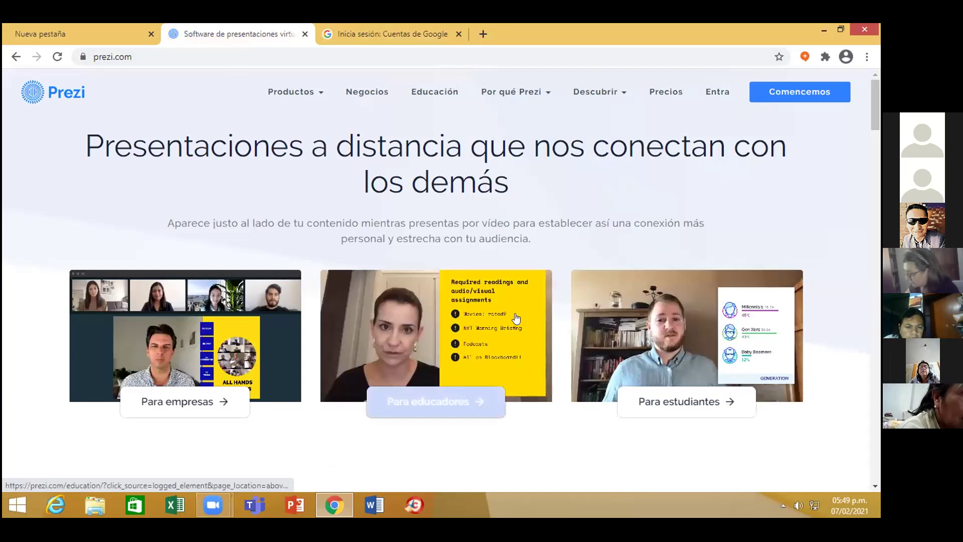
Step: Open Prezi's Entra login page and choose 'Entrar con Google'
click(717, 94)
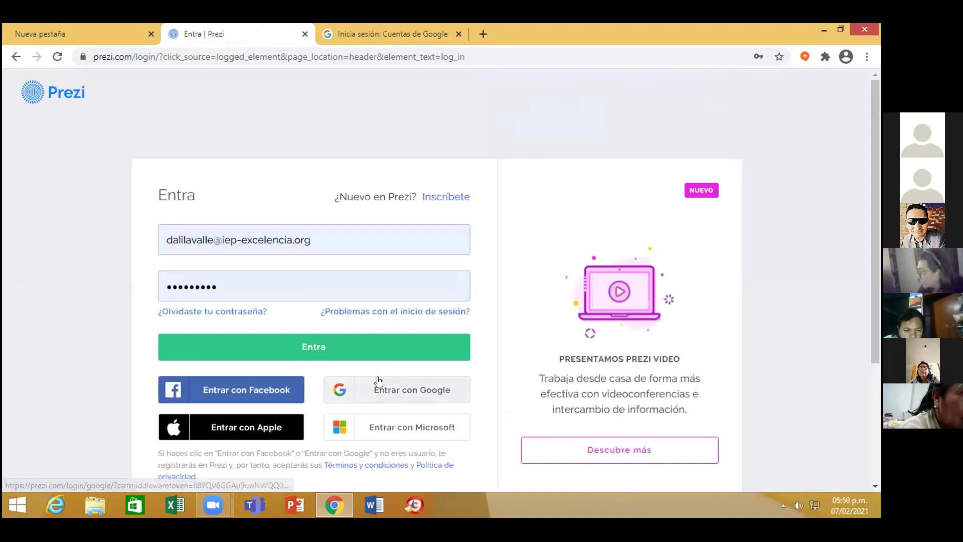
click(213, 281)
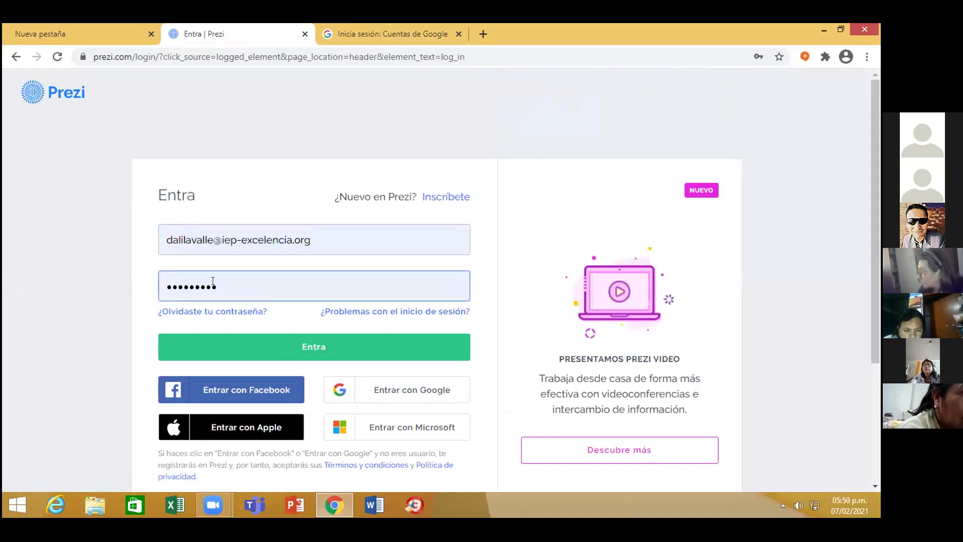
click(378, 390)
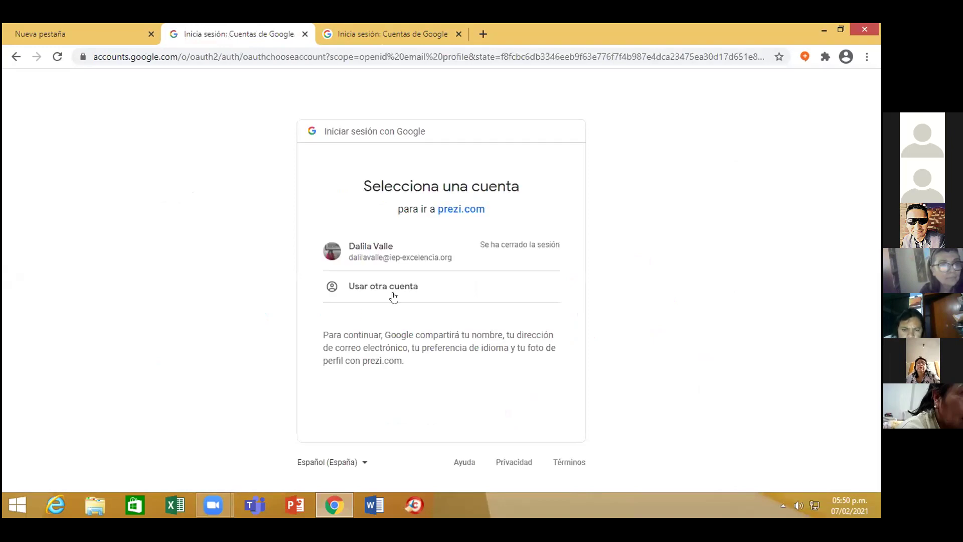
Step: Pick the saved Google account, then back out to the Prezi login page
click(382, 255)
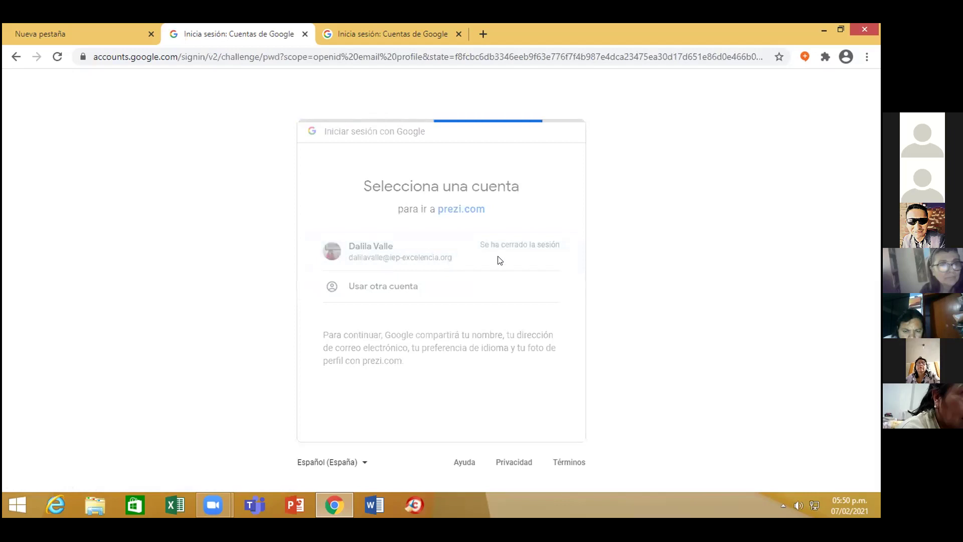
click(9, 58)
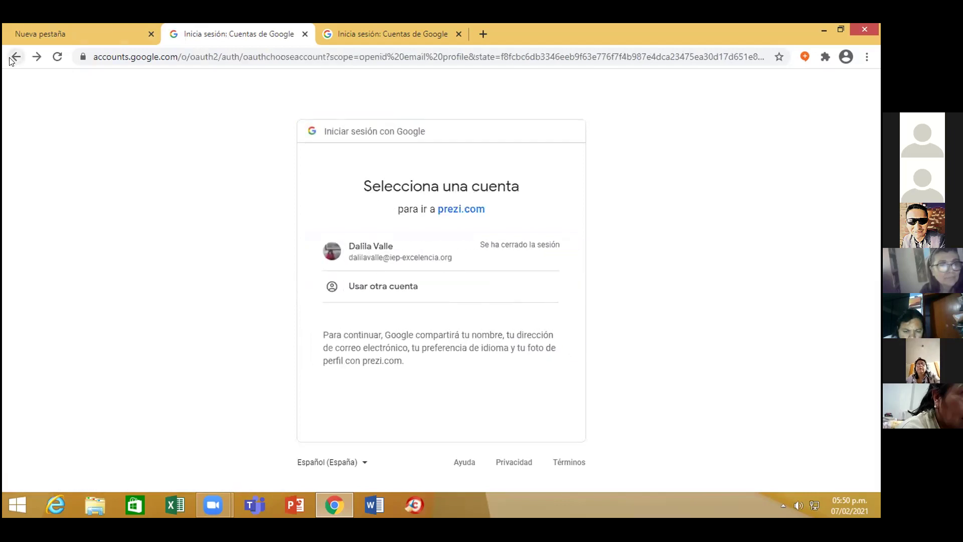
click(9, 58)
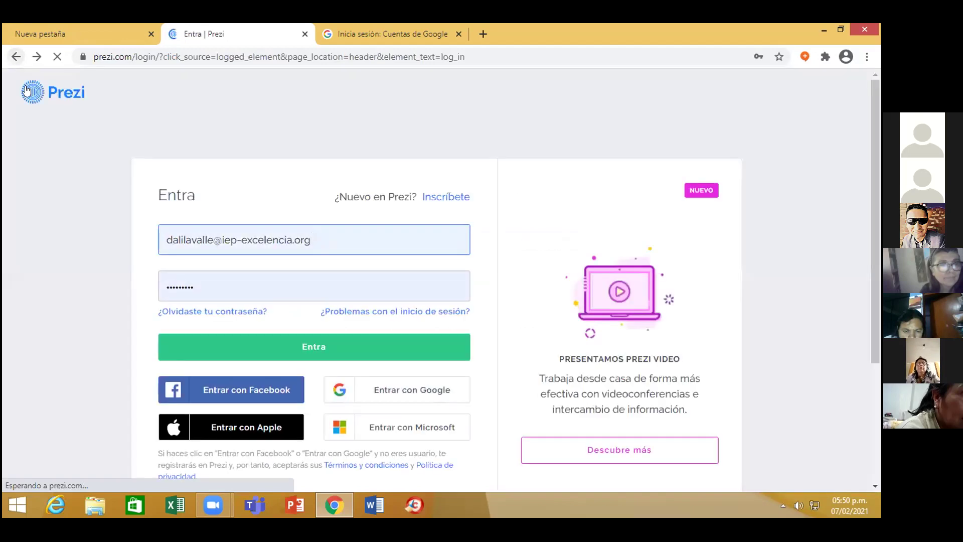
Step: Try 'Entrar con Facebook', return to Prezi login, then choose 'Entrar con Microsoft'
click(220, 390)
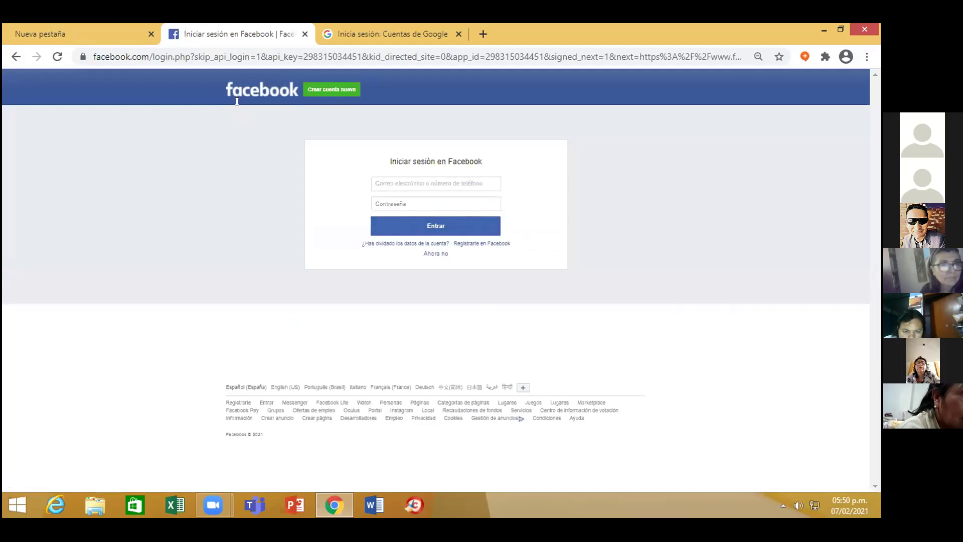
click(15, 57)
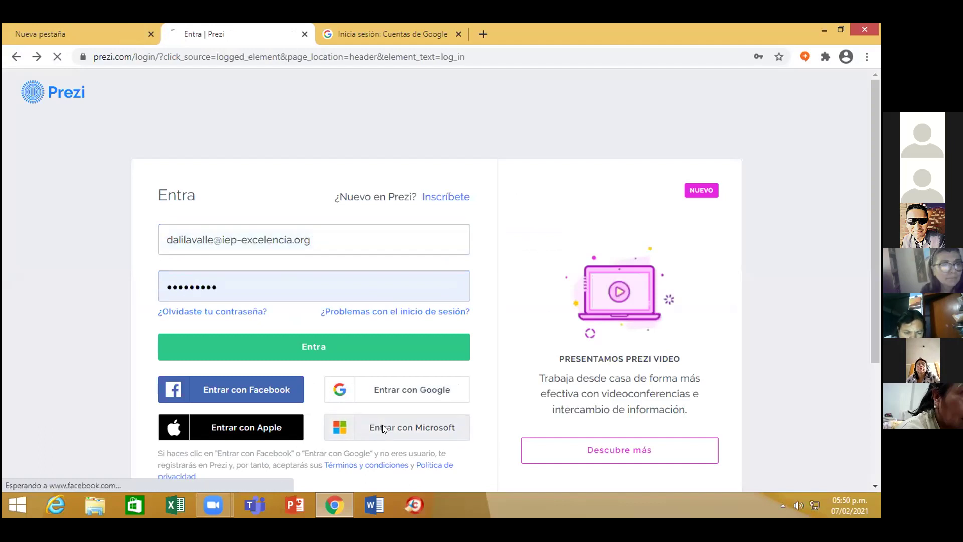
click(204, 282)
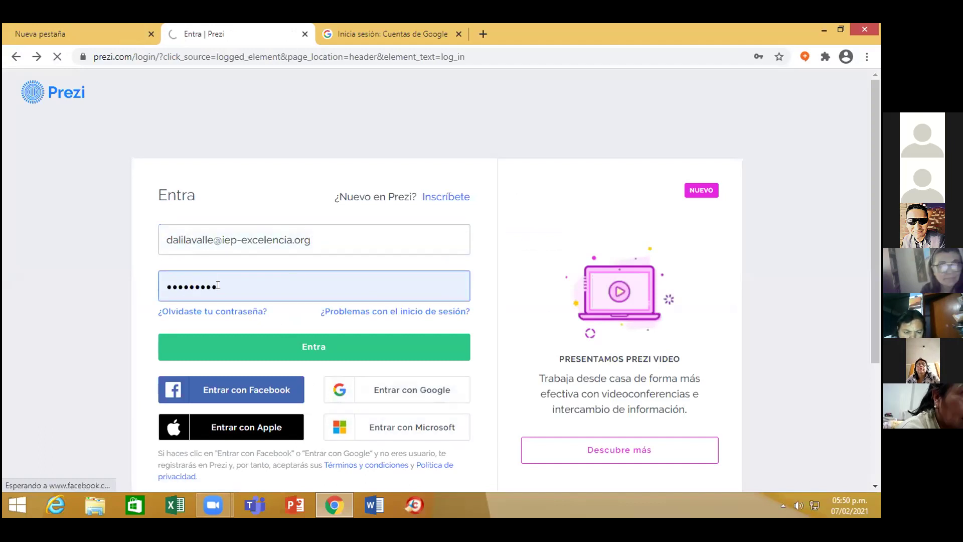
click(387, 429)
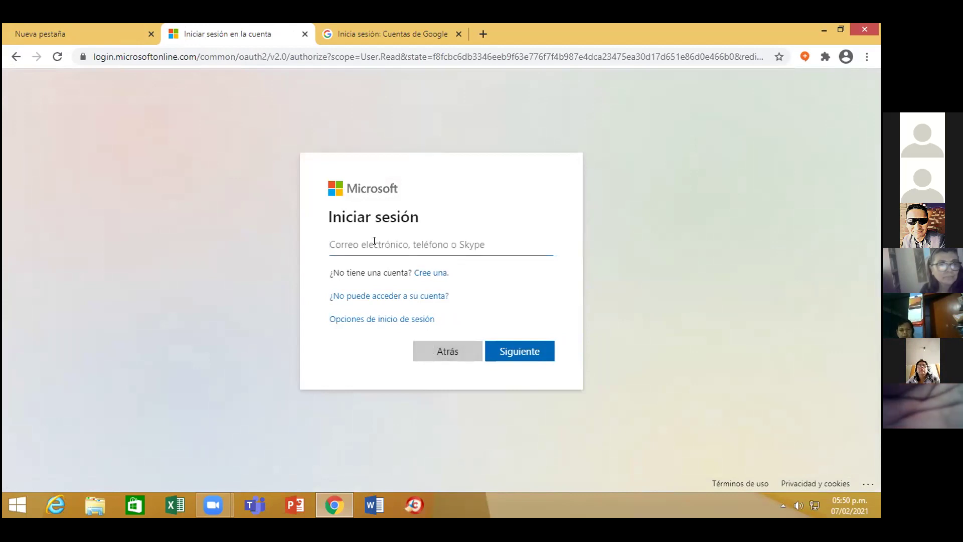
Step: Enter the account username in the Microsoft sign-in email field, retyping it once
text(DA)
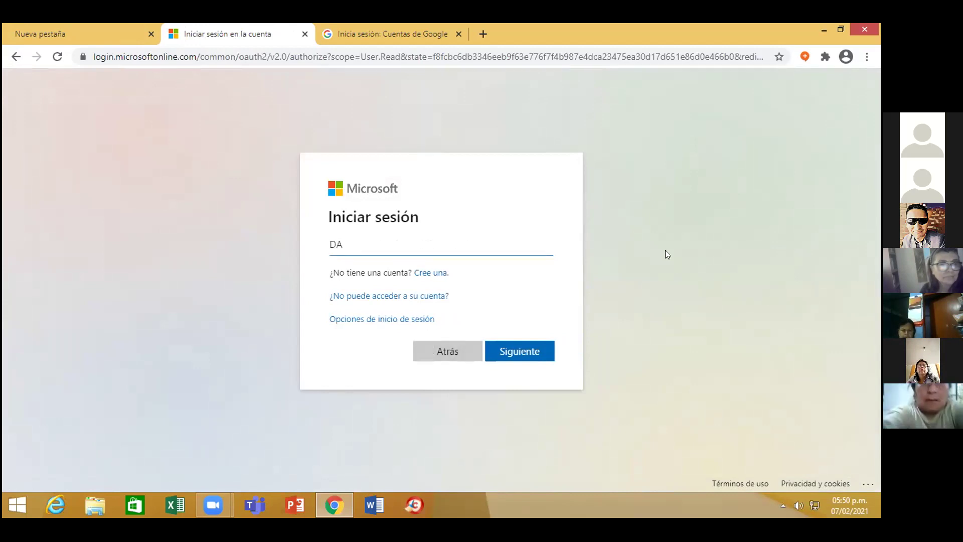
key(BackSpace)
key(BackSpace)
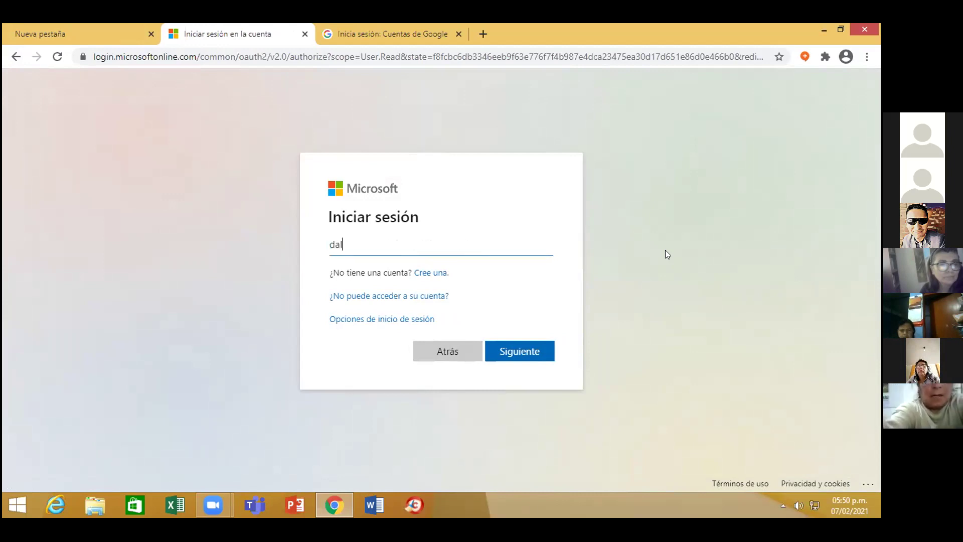
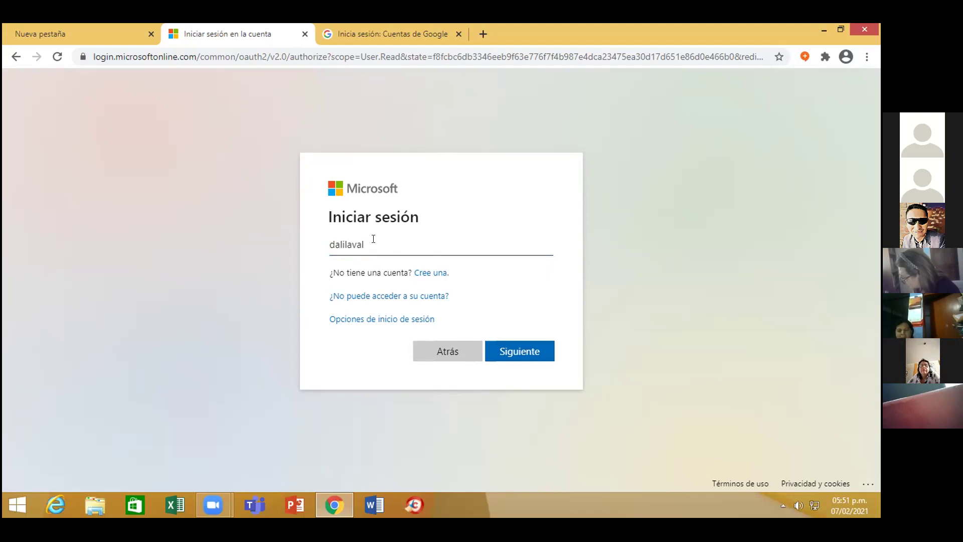
key(ctrl+a)
key(BackSpace)
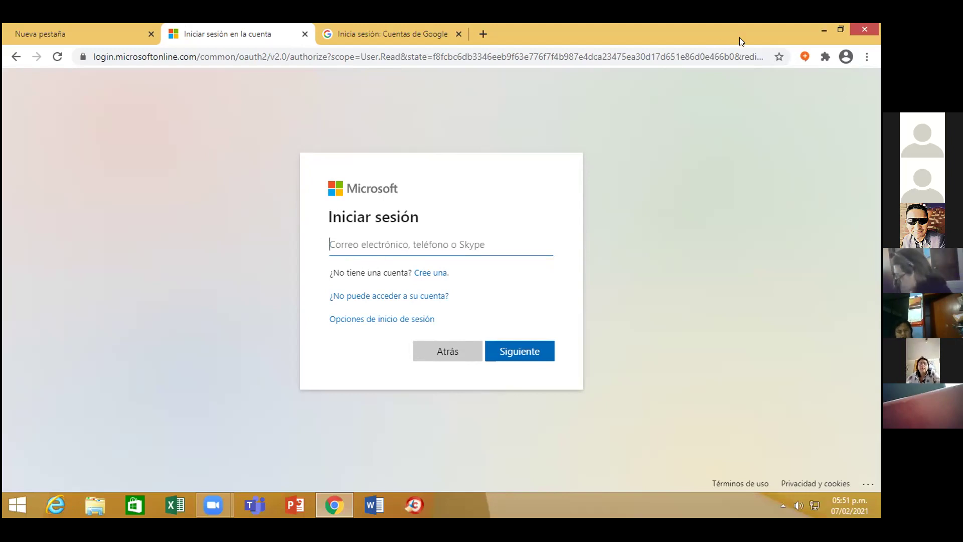
text(d)
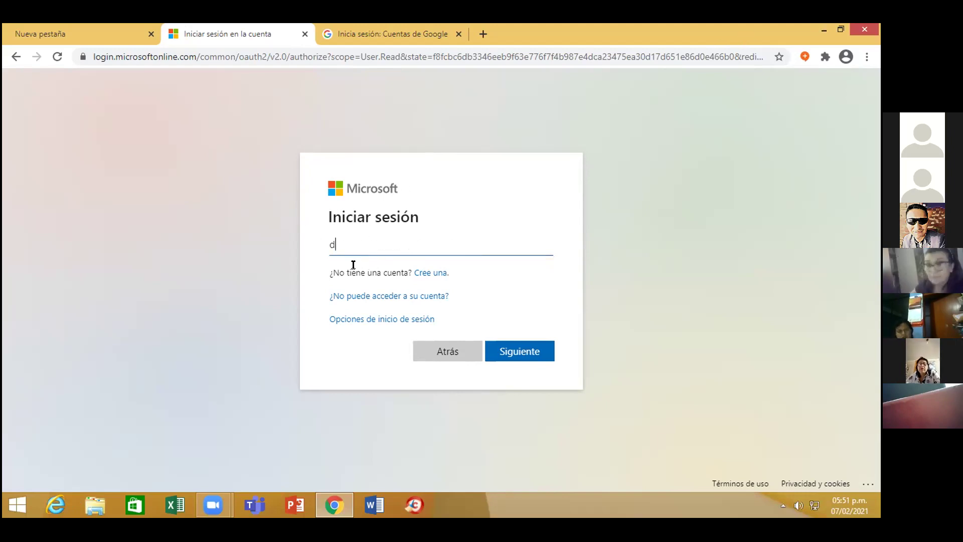
key(BackSpace)
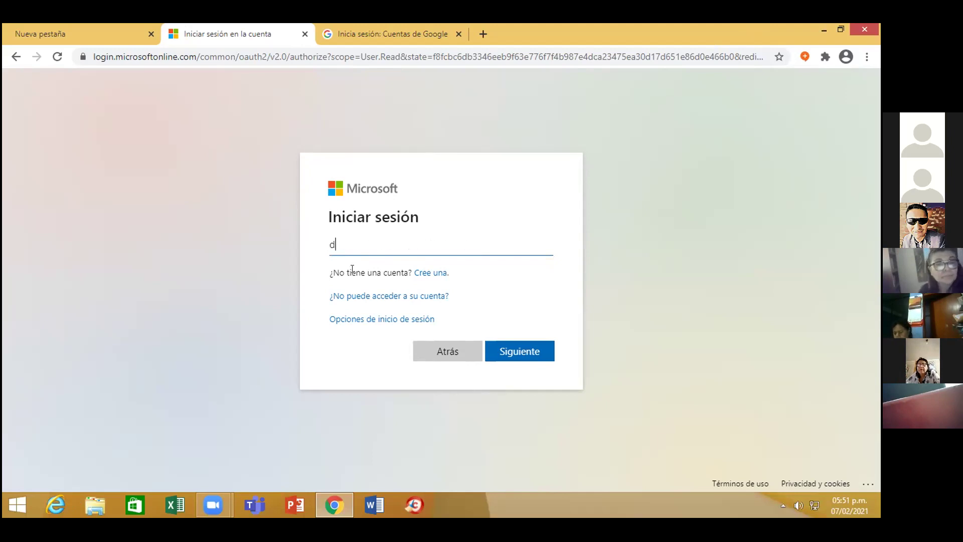
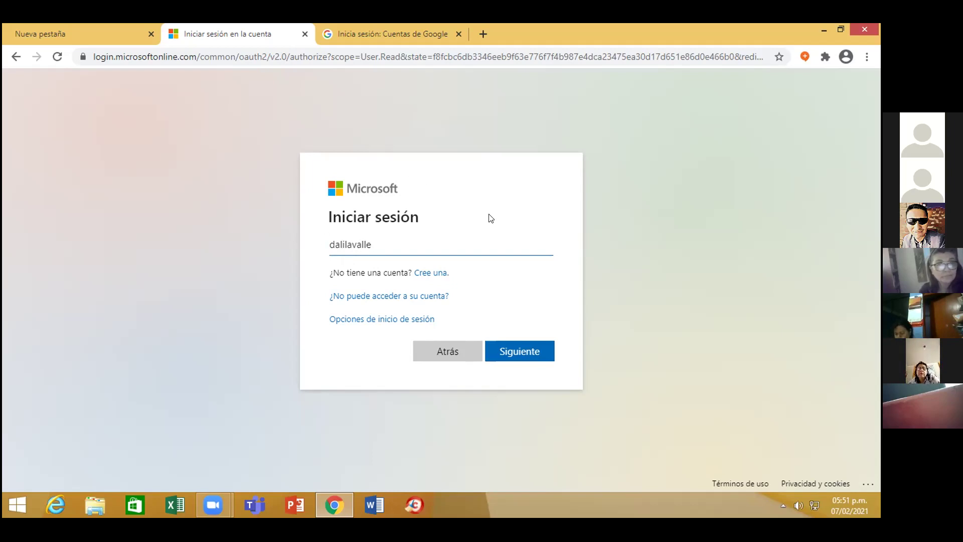
Step: Back out of Microsoft sign-in to Prezi's Entra login page
click(462, 357)
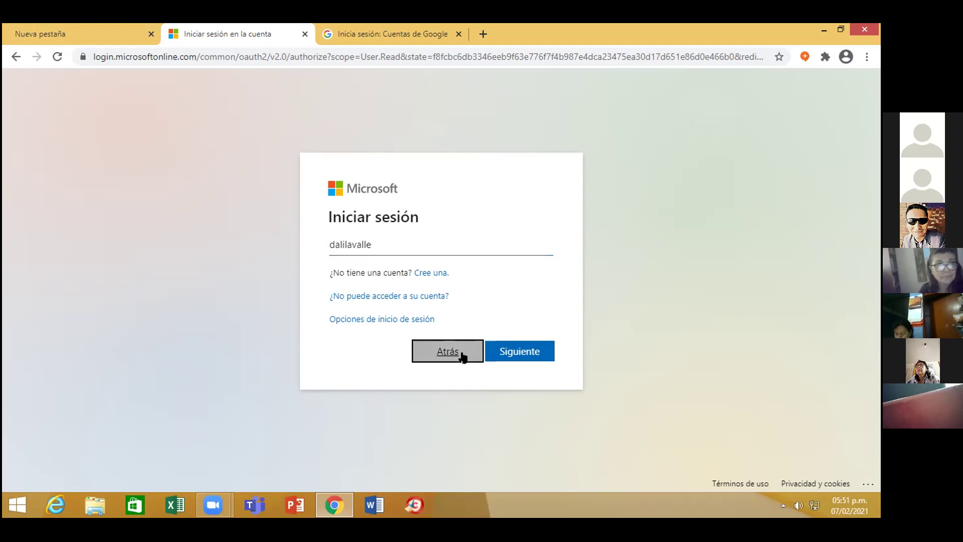
click(374, 250)
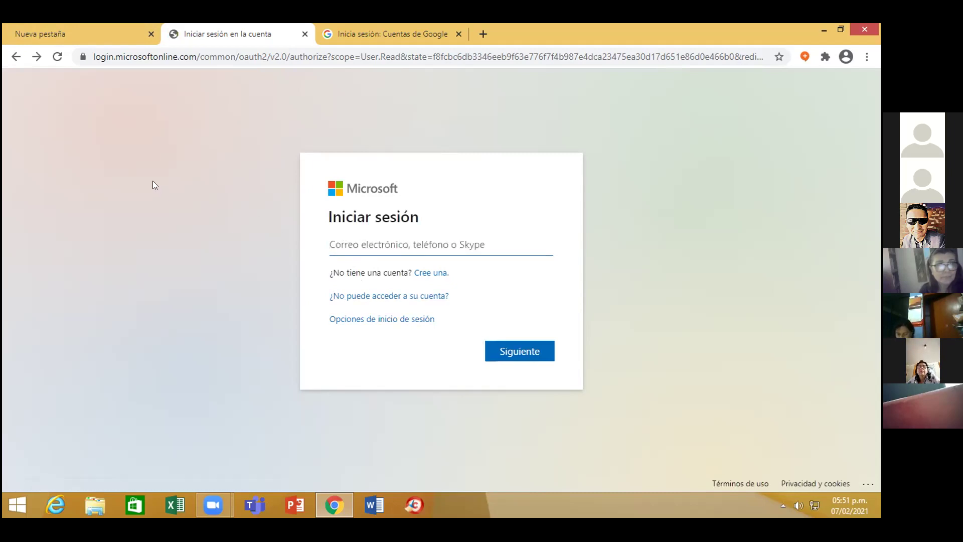
click(16, 57)
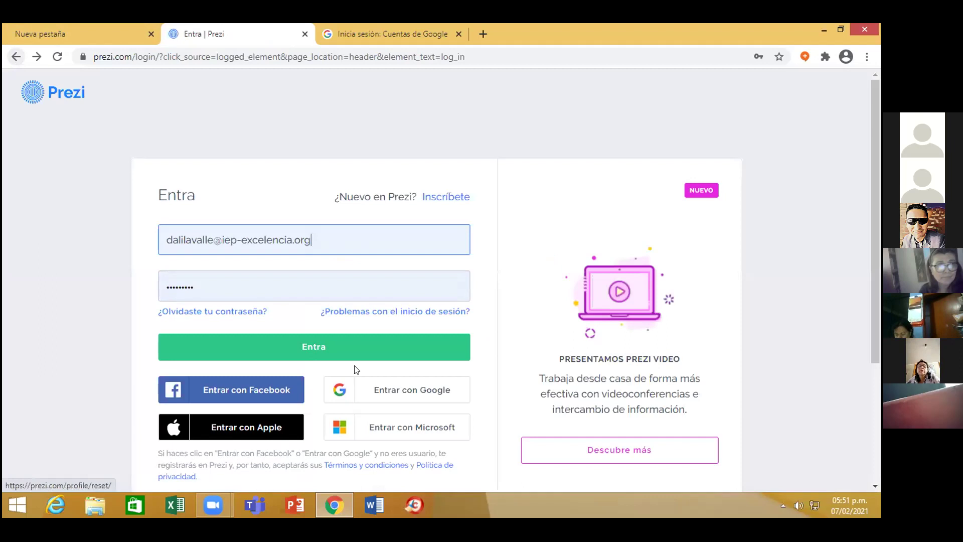
Step: Log in to Prezi, create a new video, and return to the Dashboard tab
click(346, 350)
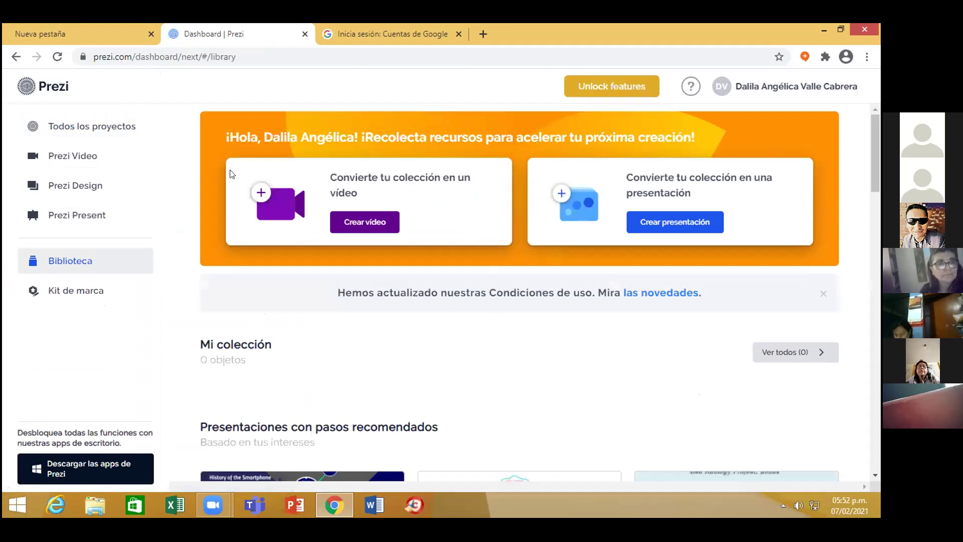
click(358, 224)
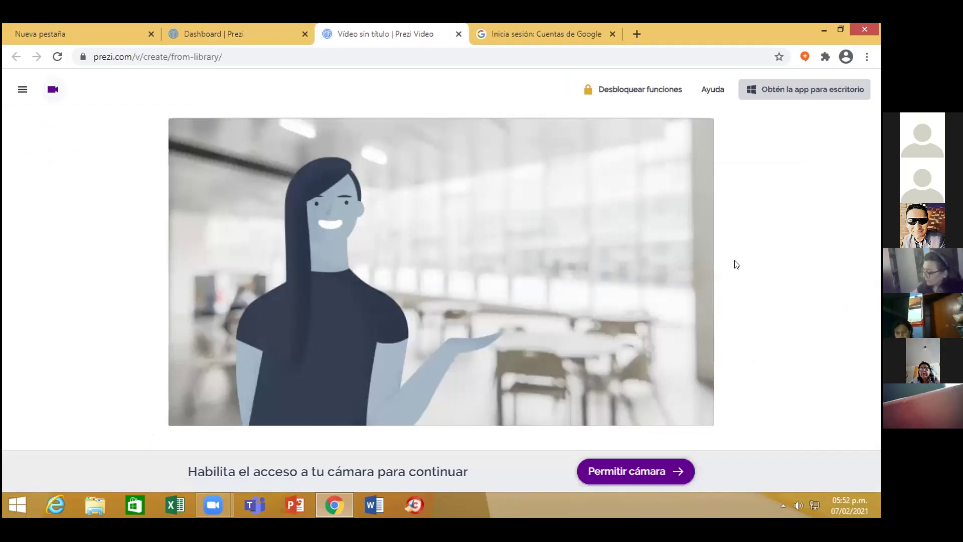
click(219, 33)
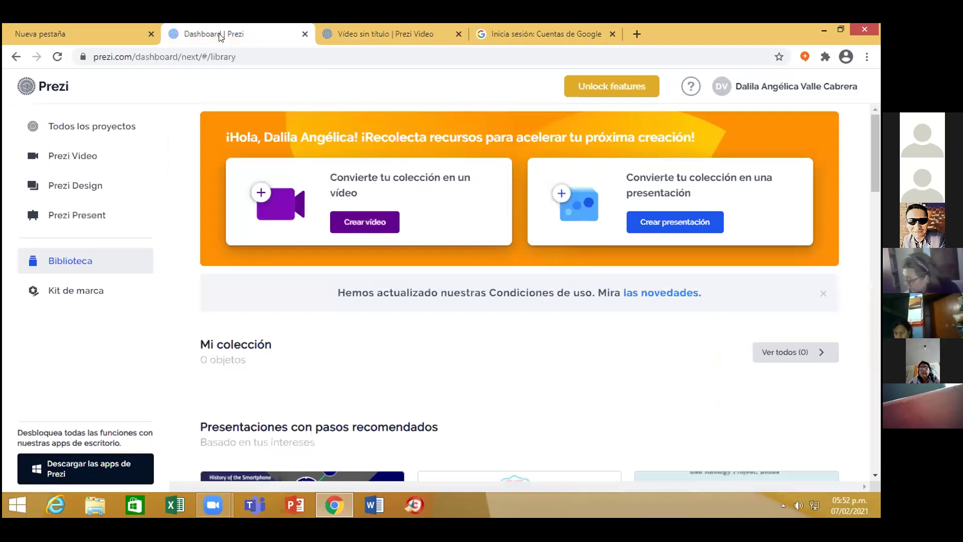
Step: Download the Prezi Video desktop app from the dashboard's Prezi Video section
click(68, 158)
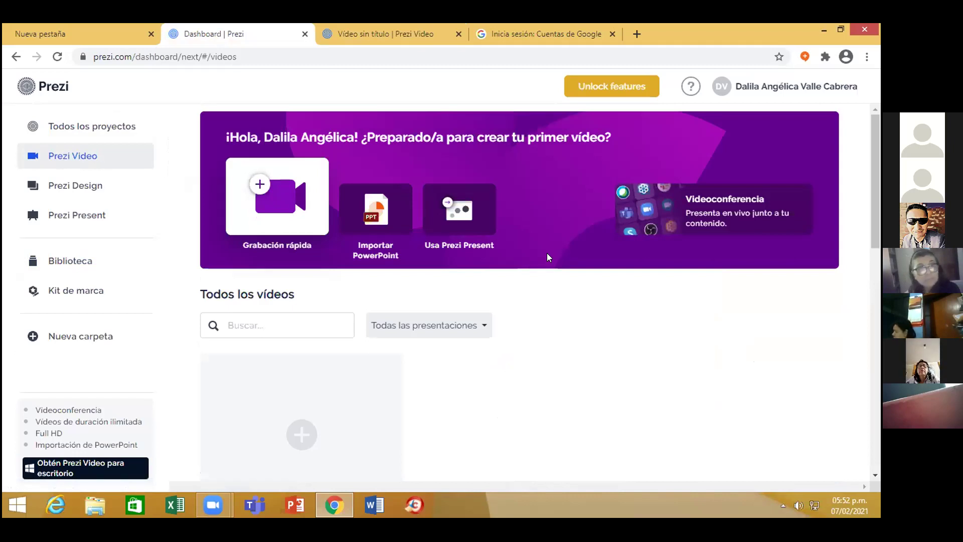
scroll(546, 253, down, 3)
scroll(411, 256, down, 1)
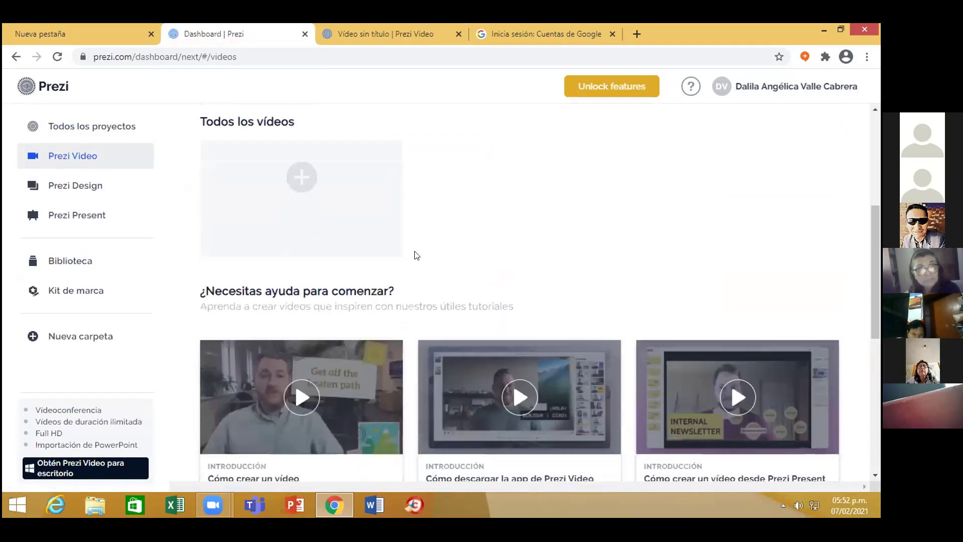
scroll(579, 293, down, 3)
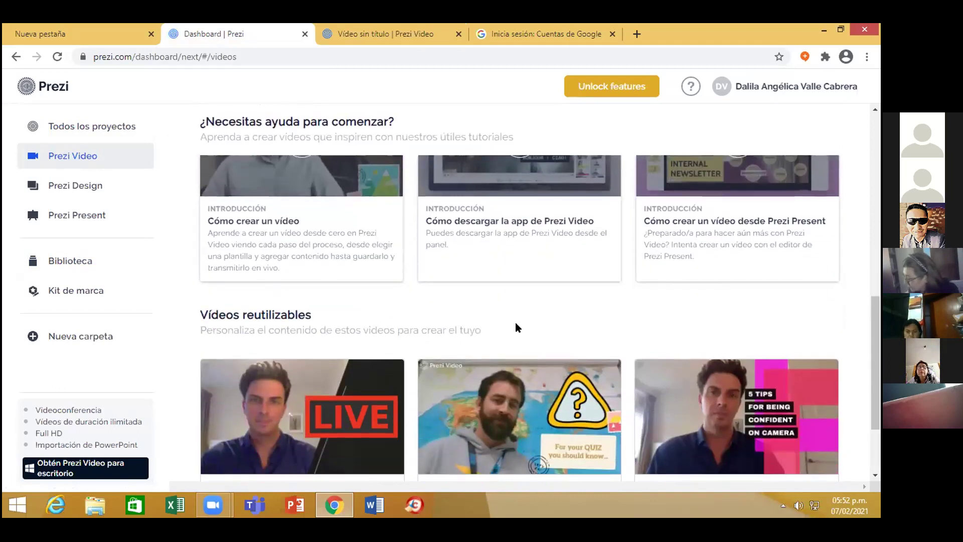
mouse_move(264, 451)
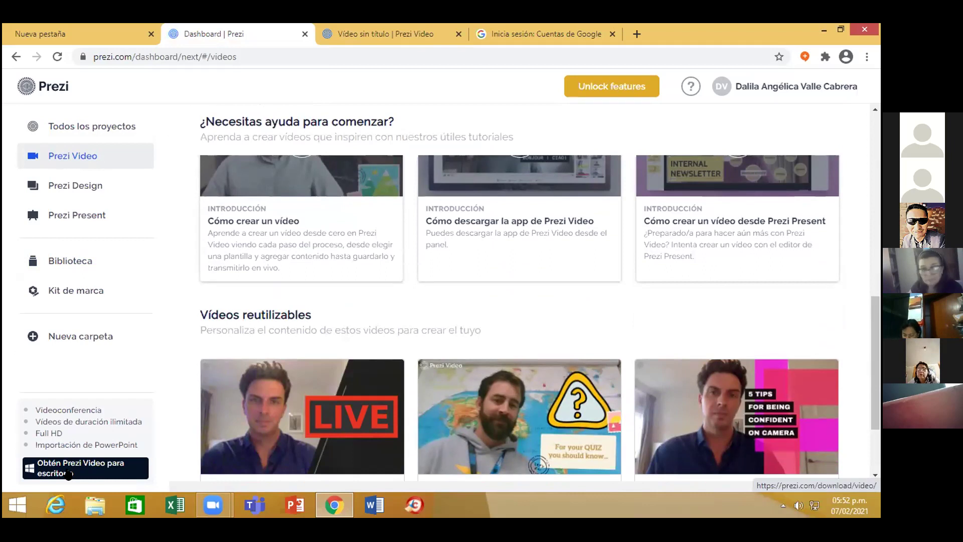
click(69, 474)
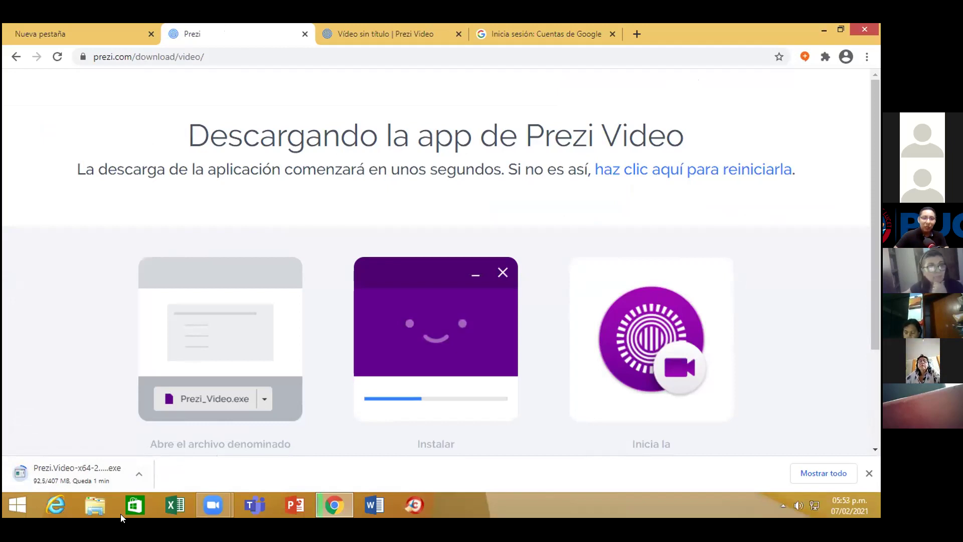
click(382, 37)
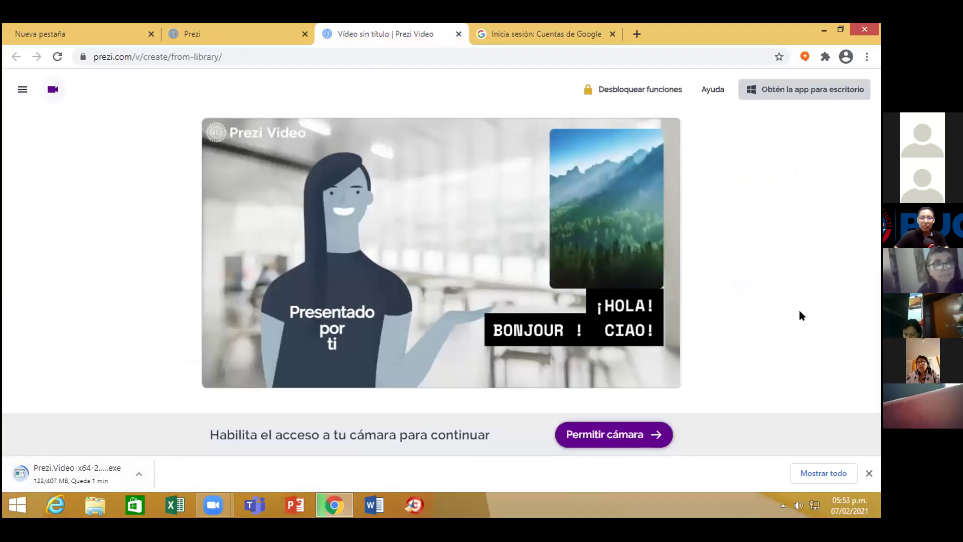
Step: Allow the Prezi Video editor camera and microphone access in Chrome, then skip the intro tour
click(617, 435)
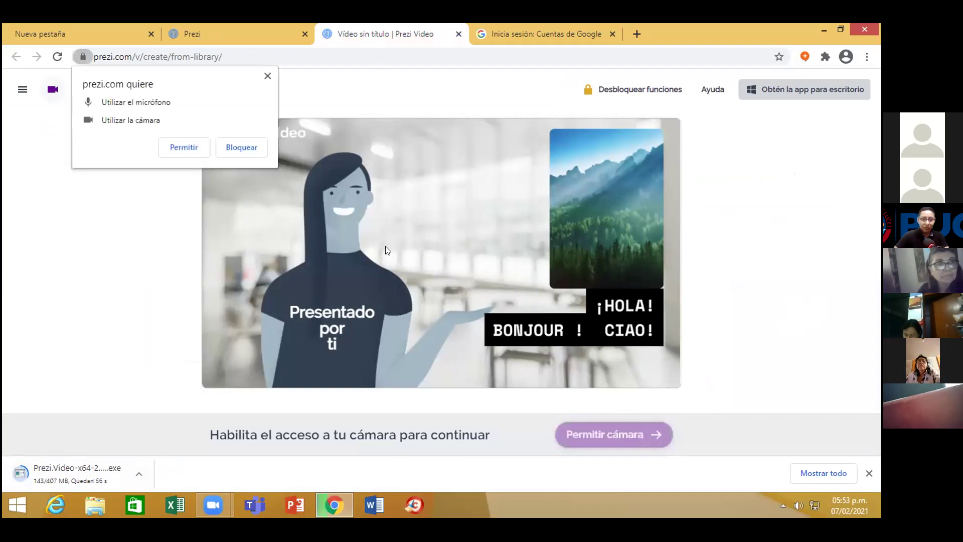
click(182, 150)
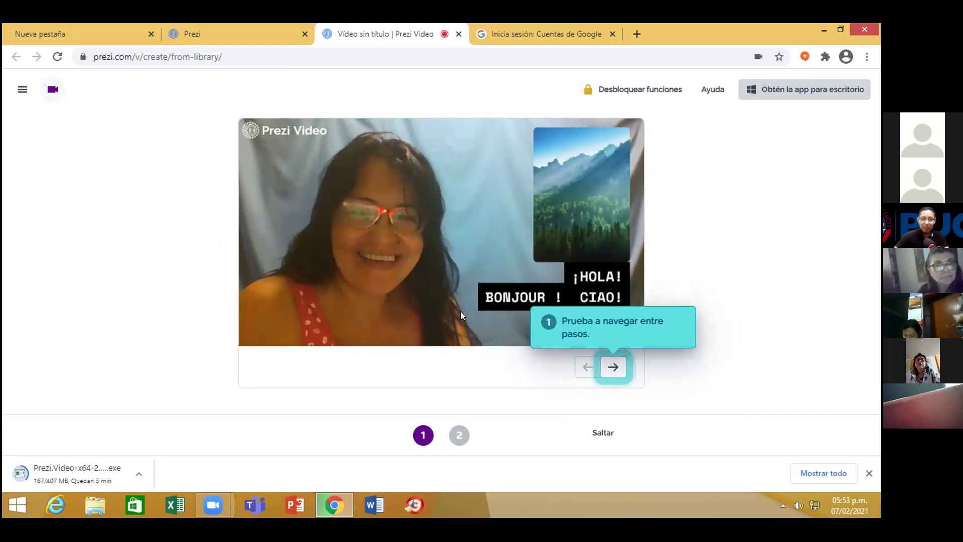
click(609, 367)
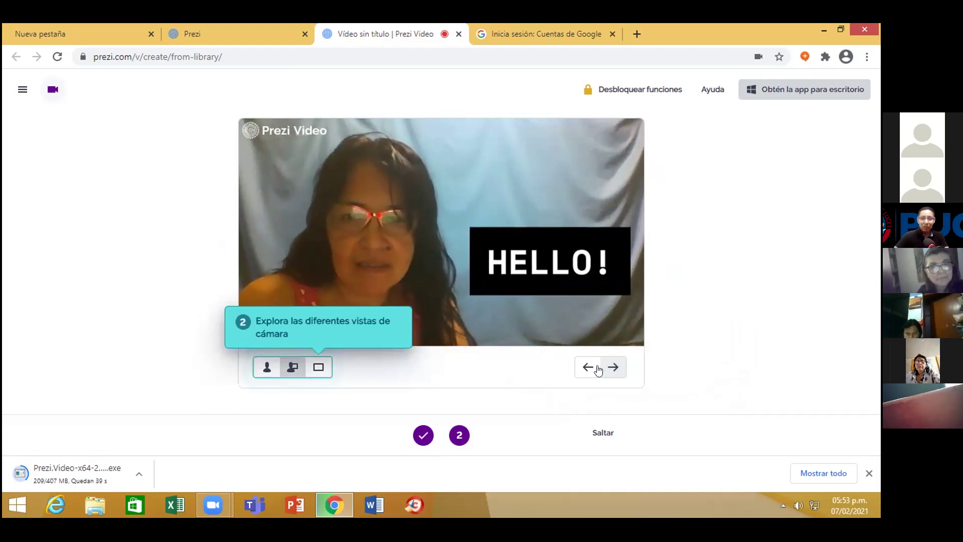
click(603, 434)
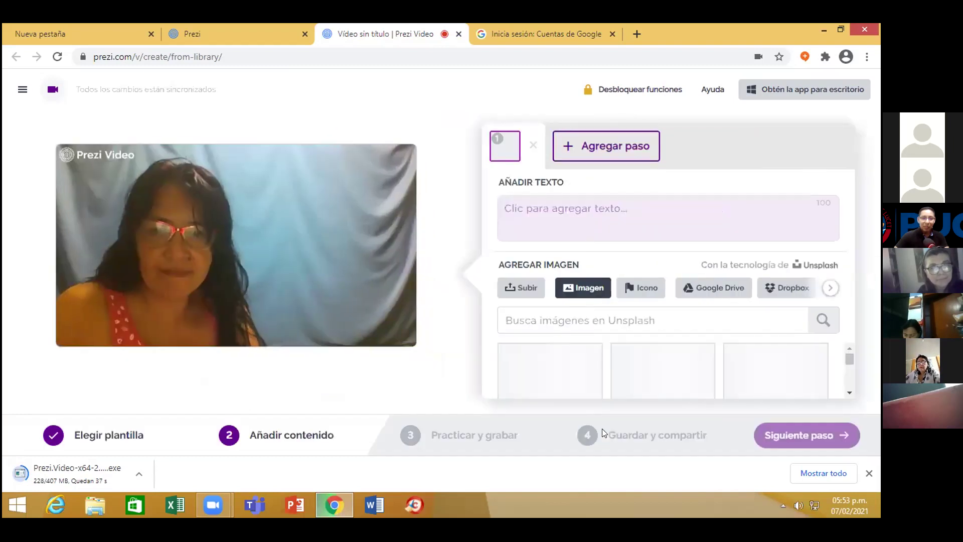
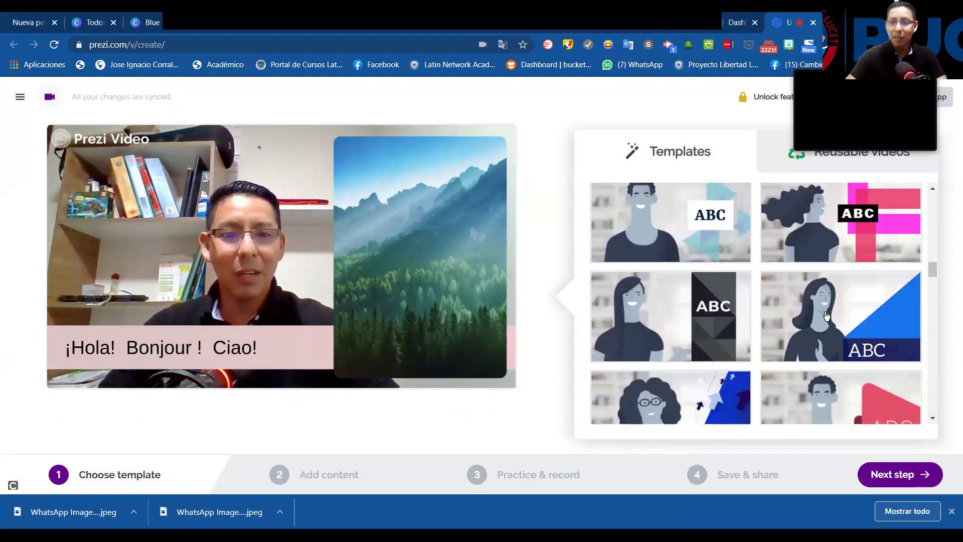
Step: Compare the navy and red styles, choose the pink-block template, and advance to Add content
click(827, 316)
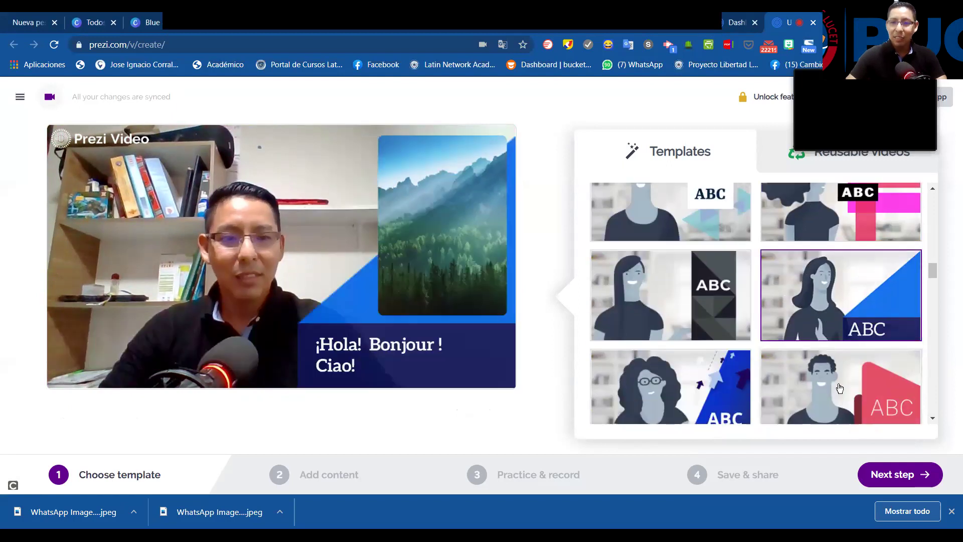
click(840, 391)
click(834, 222)
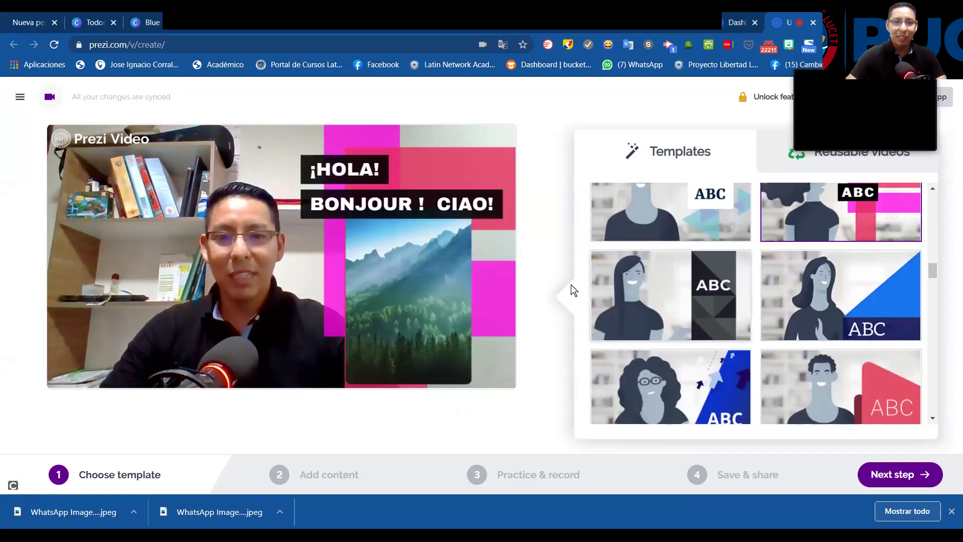
scroll(803, 301, up, 10)
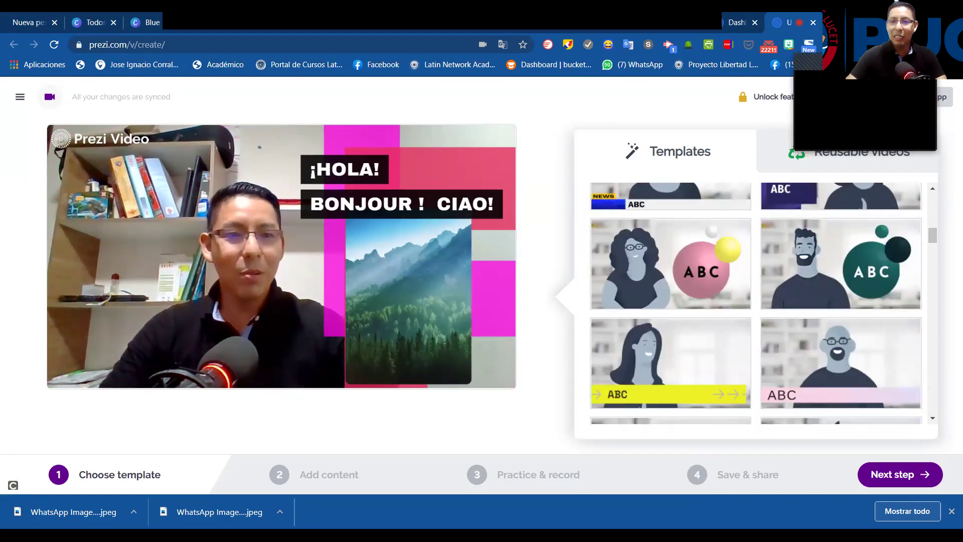
scroll(784, 261, down, 3)
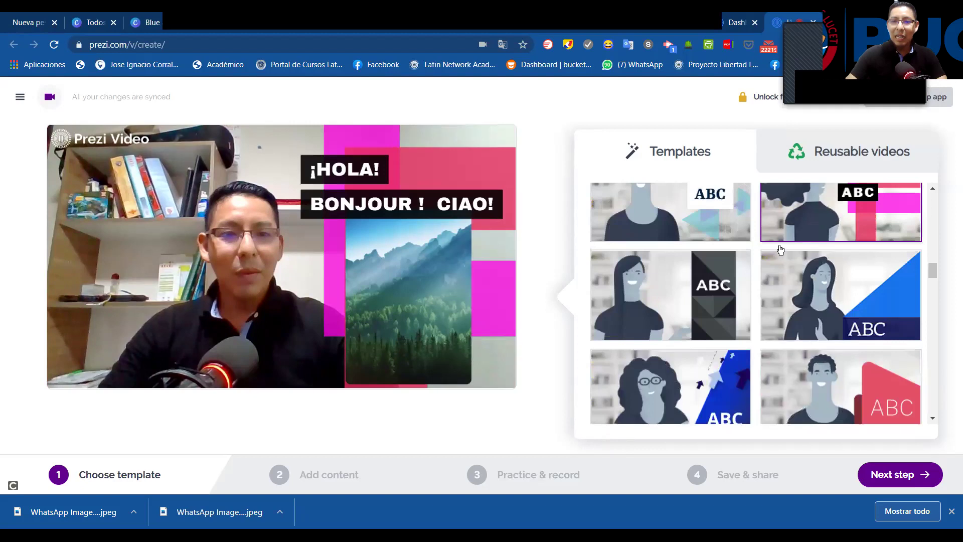
scroll(783, 250, down, 10)
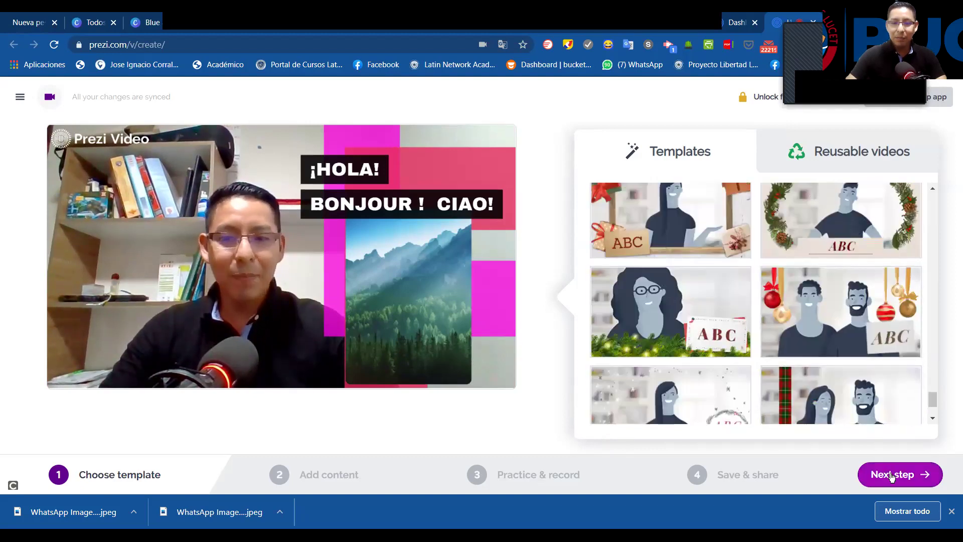
click(891, 475)
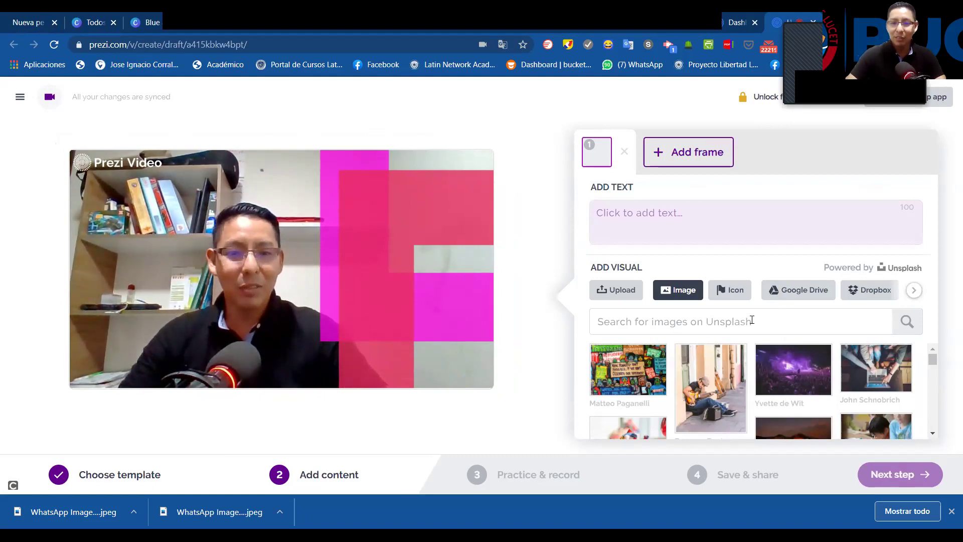
Step: Enter BIENVENIDOS as the caption text of frame 1
mouse_move(426, 279)
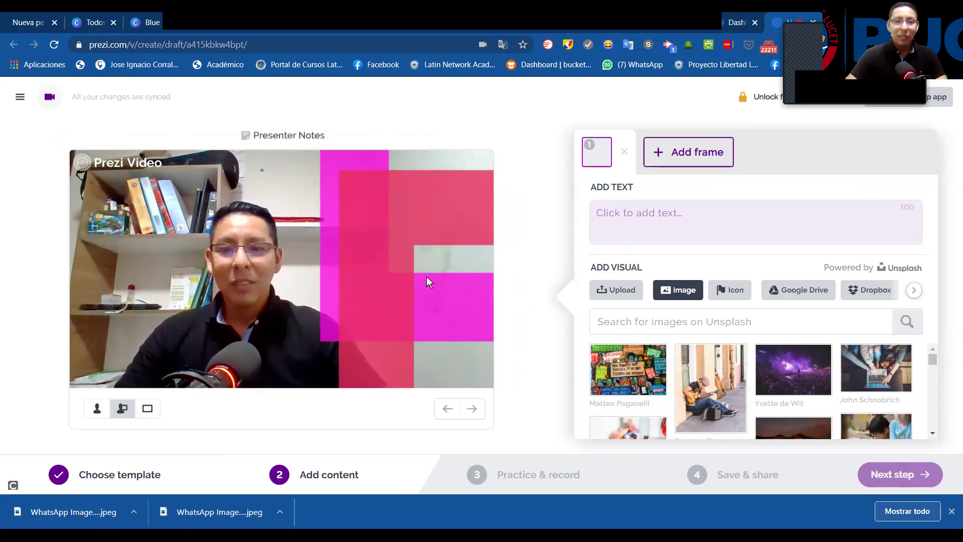
click(653, 212)
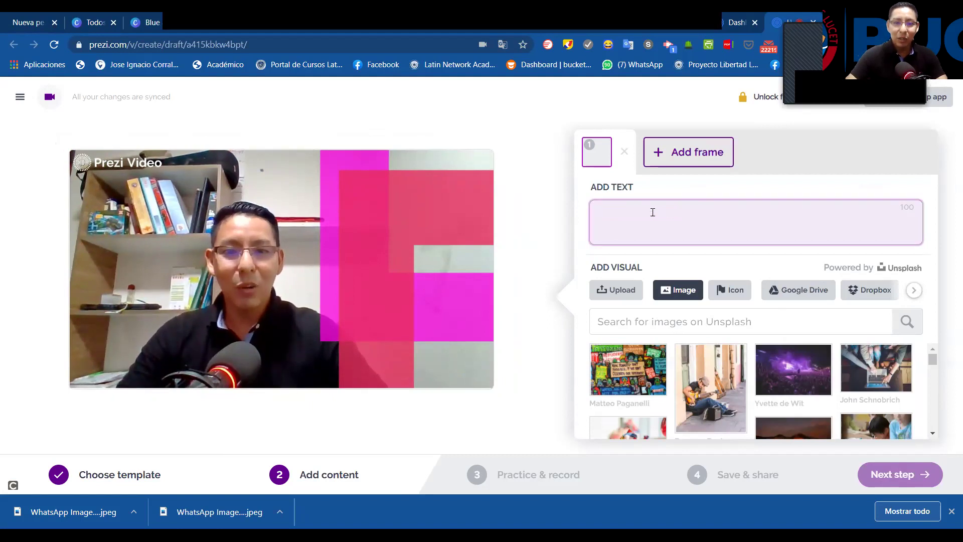
text(BIE)
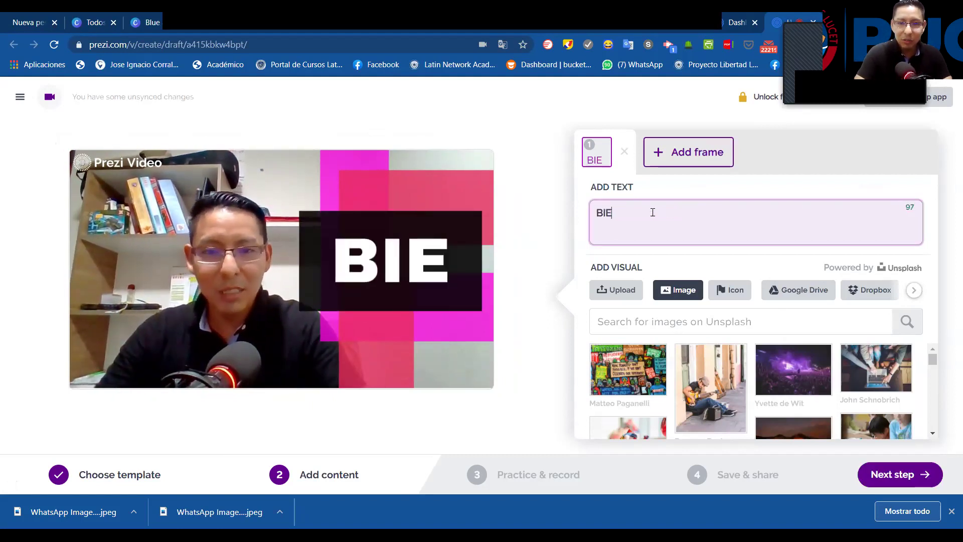
text(NVENID)
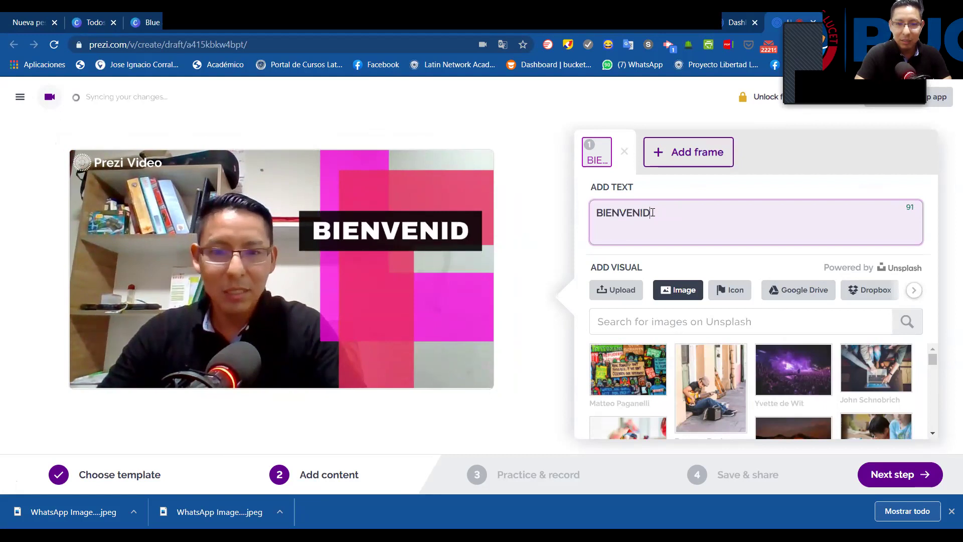
text(OS)
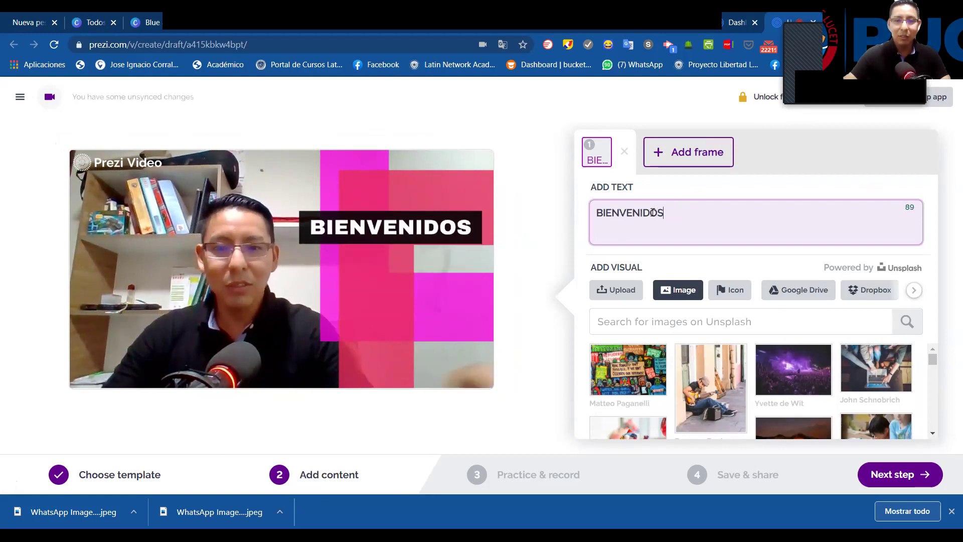
mouse_move(464, 269)
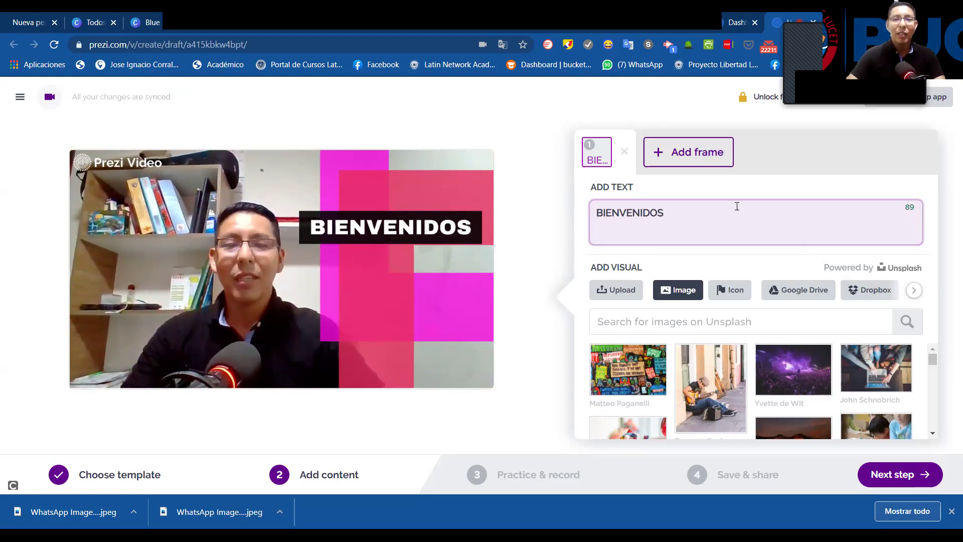
Step: Add an empty second frame, then return to the BIENVENIDOS frame
click(707, 157)
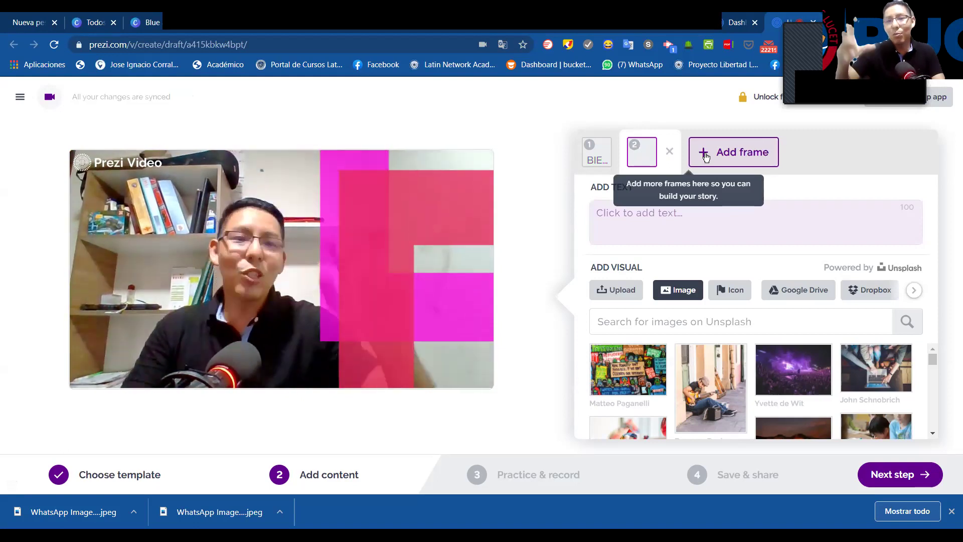
click(641, 218)
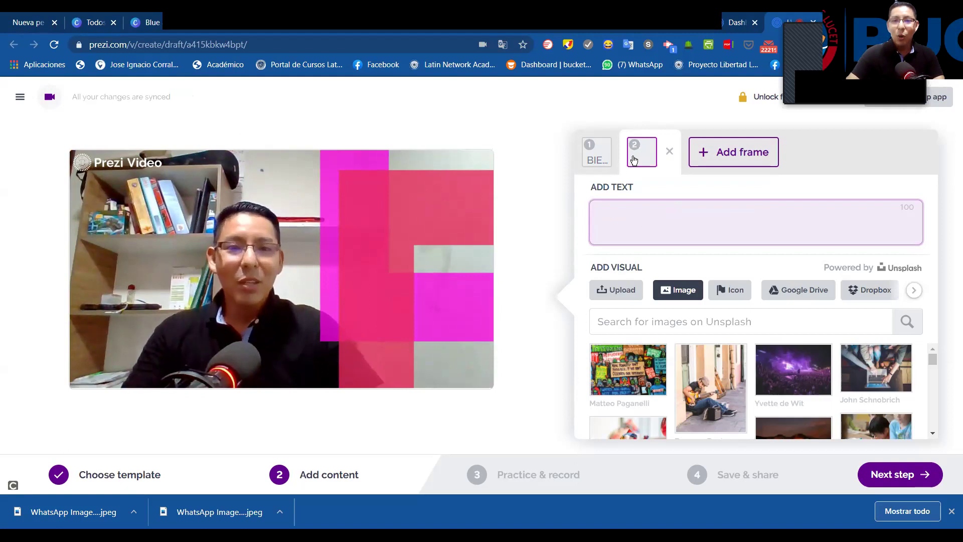
click(590, 162)
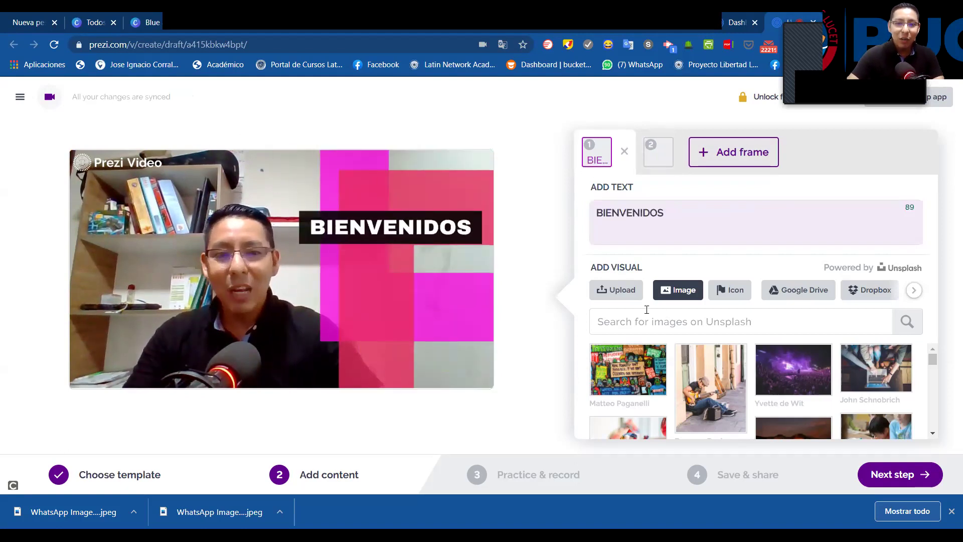
Step: Upload the Docente Tecnológico logo from Escritorio > escritorio febrero 2021 into frame 1
click(611, 292)
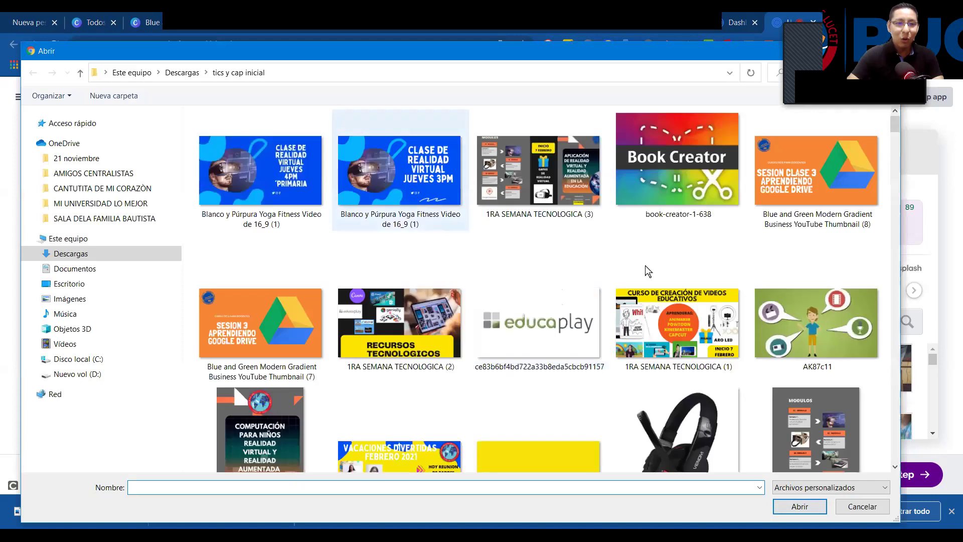
scroll(648, 271, down, 5)
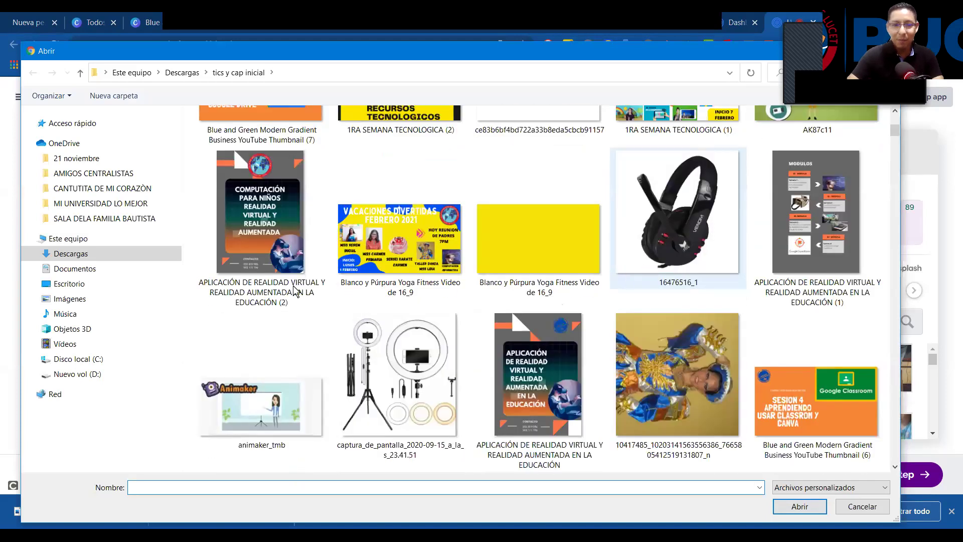
scroll(296, 291, down, 5)
click(69, 284)
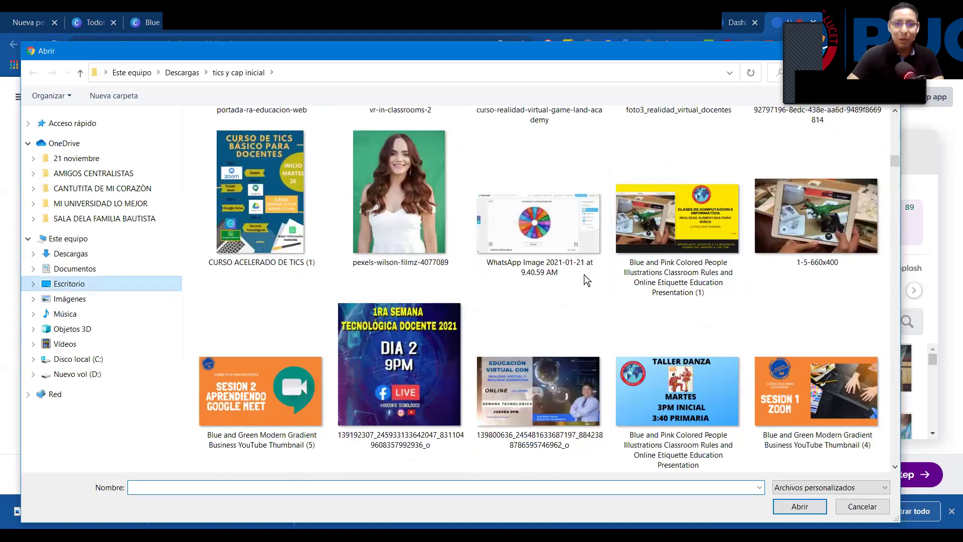
click(386, 188)
double_click(386, 188)
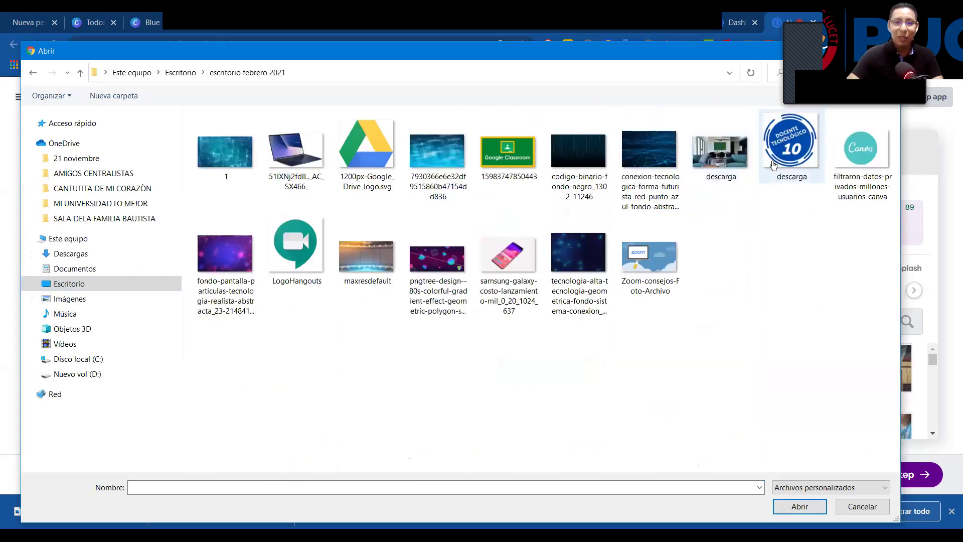
double_click(780, 158)
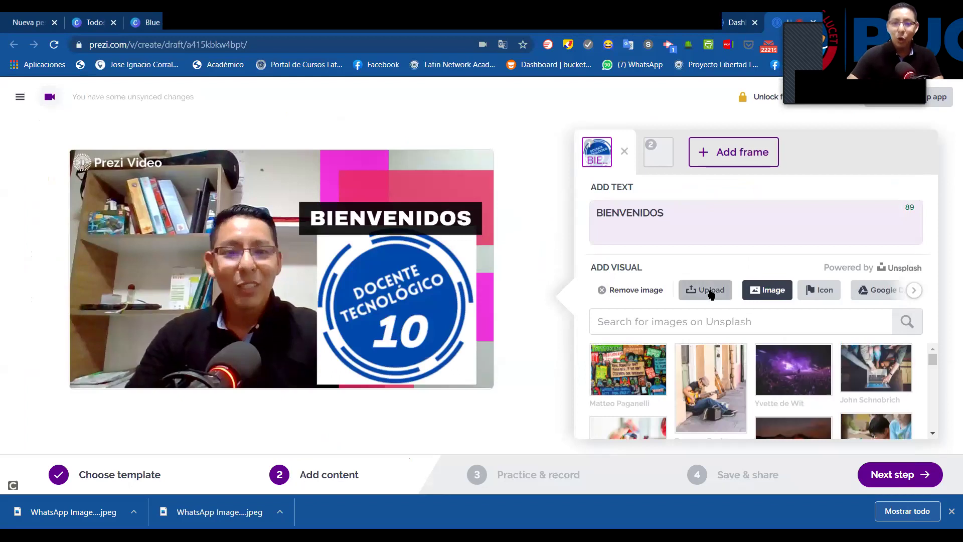
Step: Preview stock photos in frame 1: woman with notebook, lecture hall, schoolchildren, street guitarist
scroll(804, 351, down, 5)
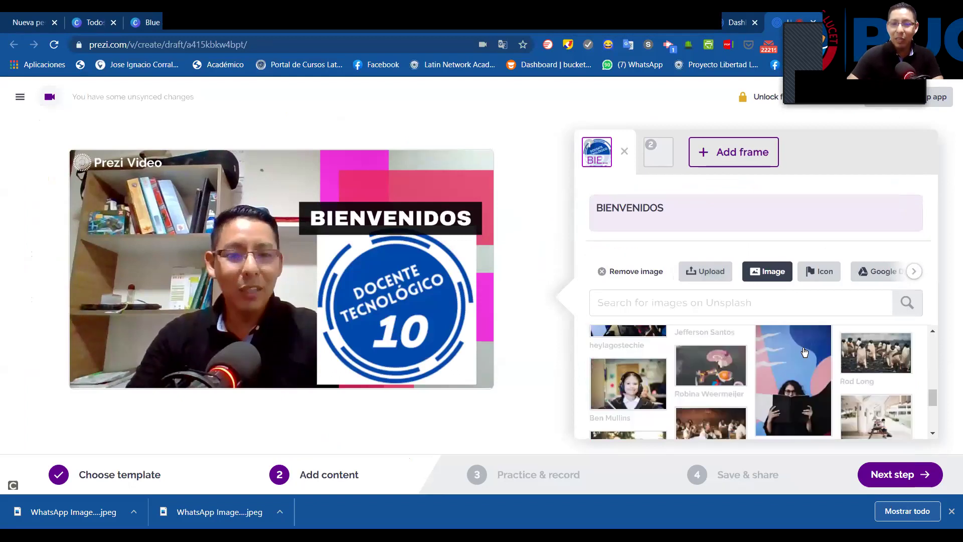
scroll(804, 351, down, 3)
scroll(804, 352, down, 3)
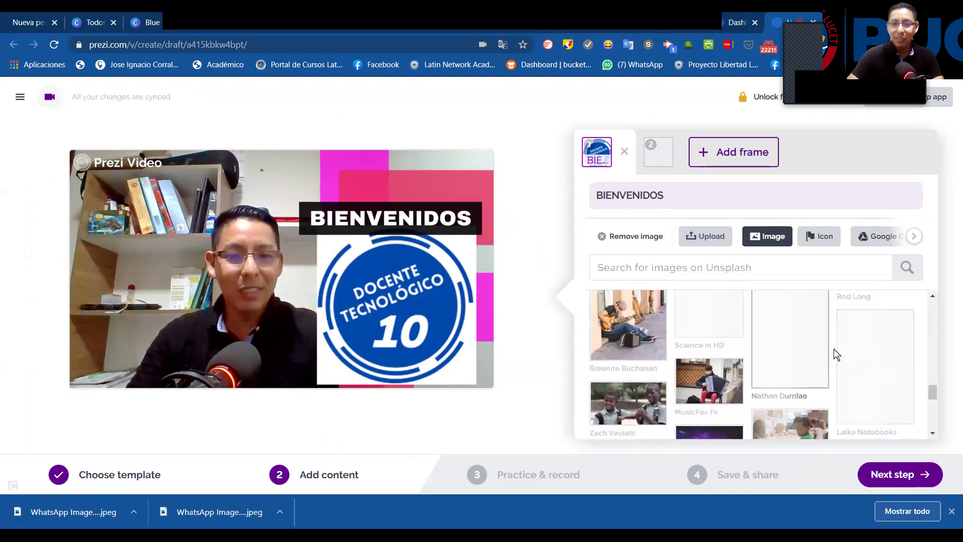
click(874, 361)
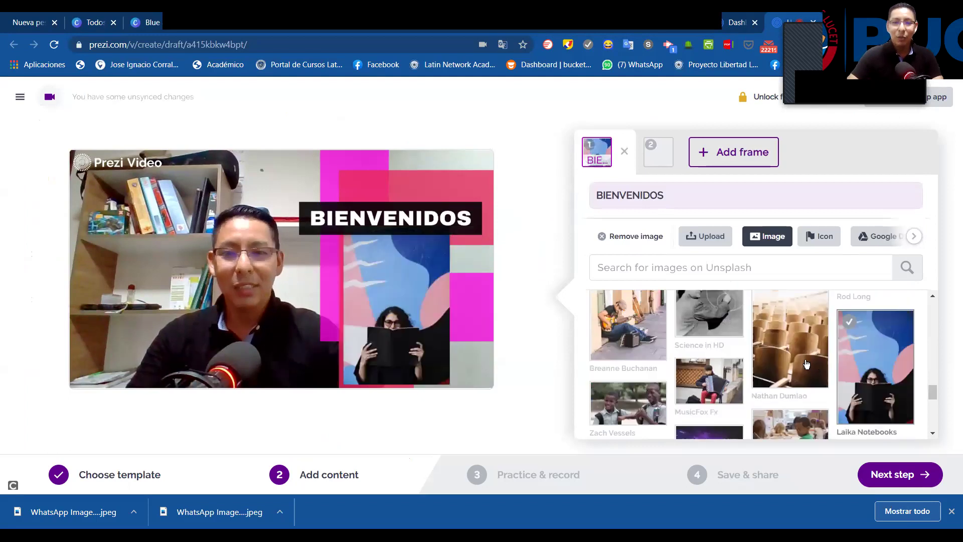
click(811, 365)
click(625, 405)
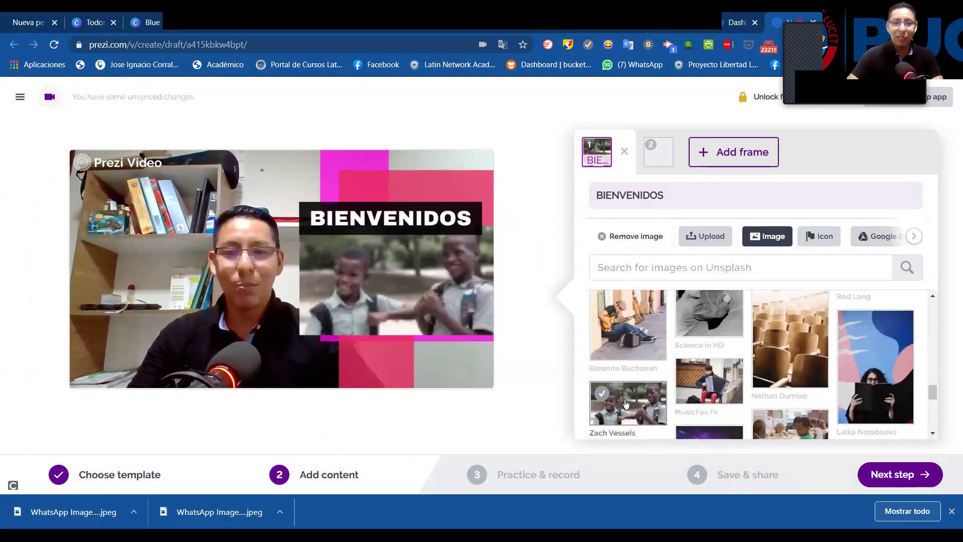
click(638, 346)
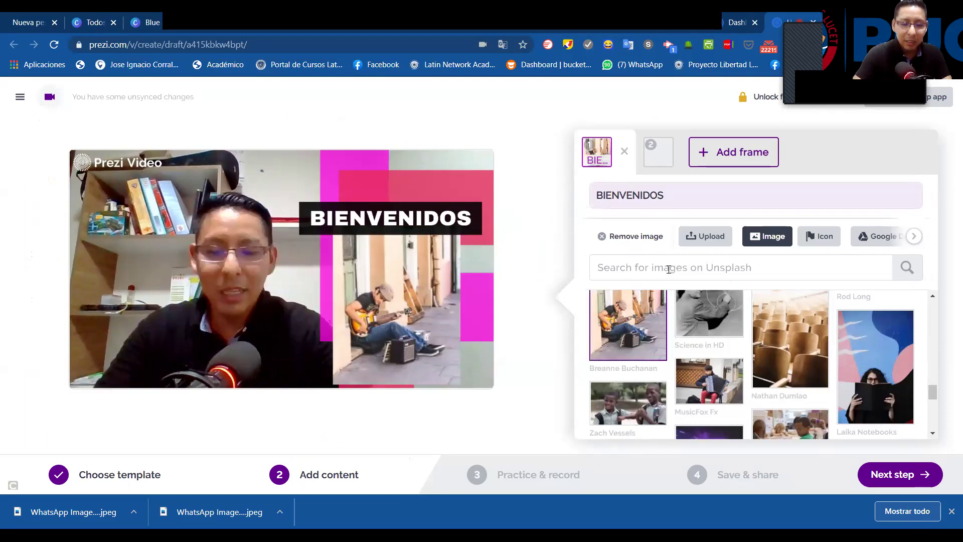
Step: Search Unsplash for EDUCACION and set the photo of the boy with a book
click(669, 269)
text(EDUCAC)
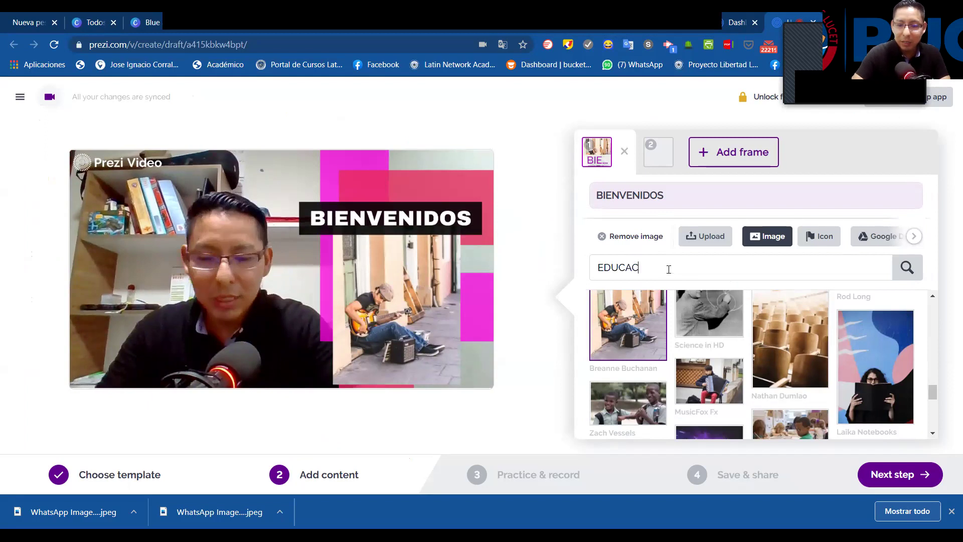
text(ION)
key(Return)
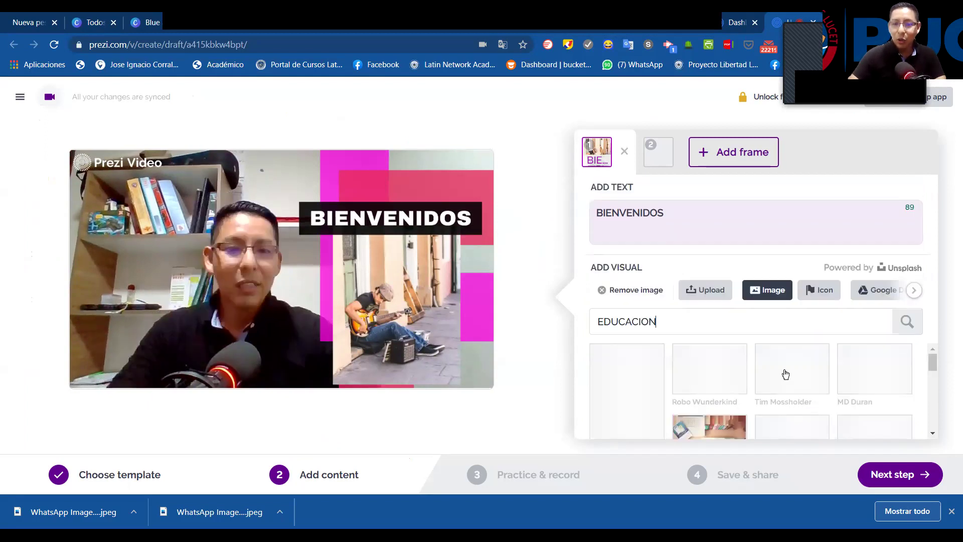
scroll(786, 374, down, 3)
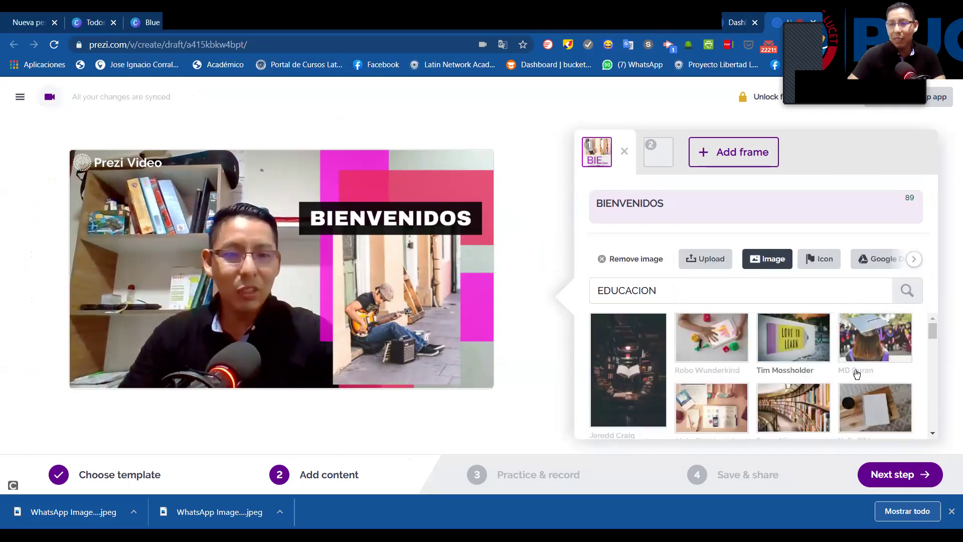
click(865, 373)
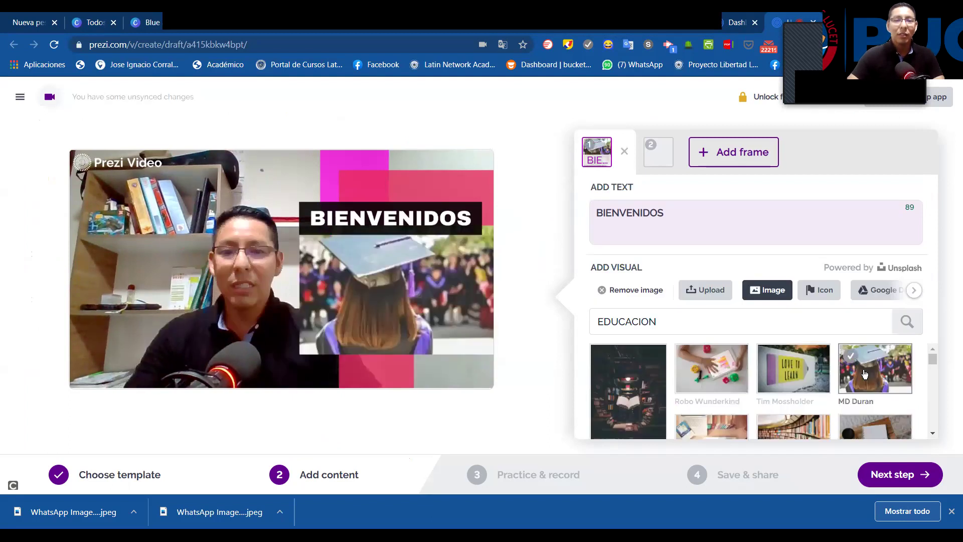
scroll(865, 373, down, 1)
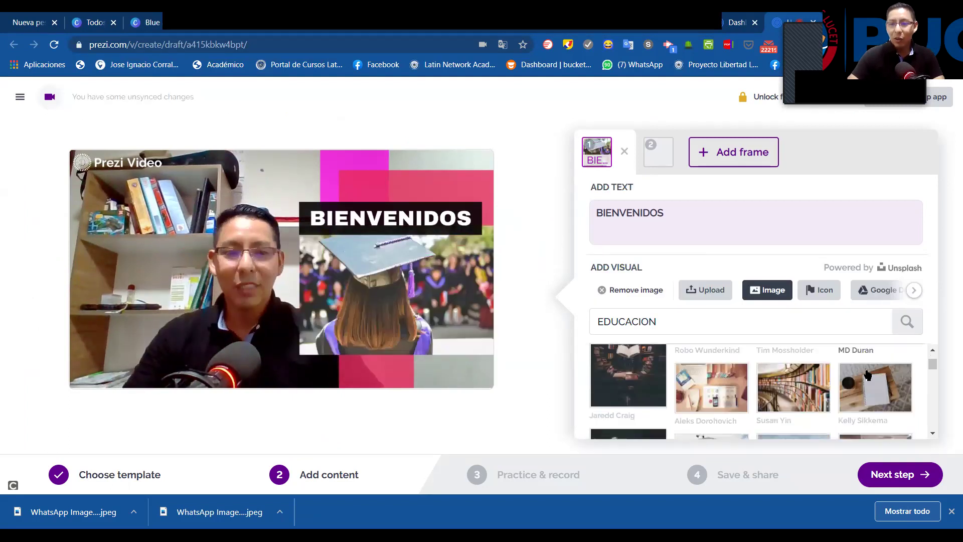
scroll(868, 375, down, 3)
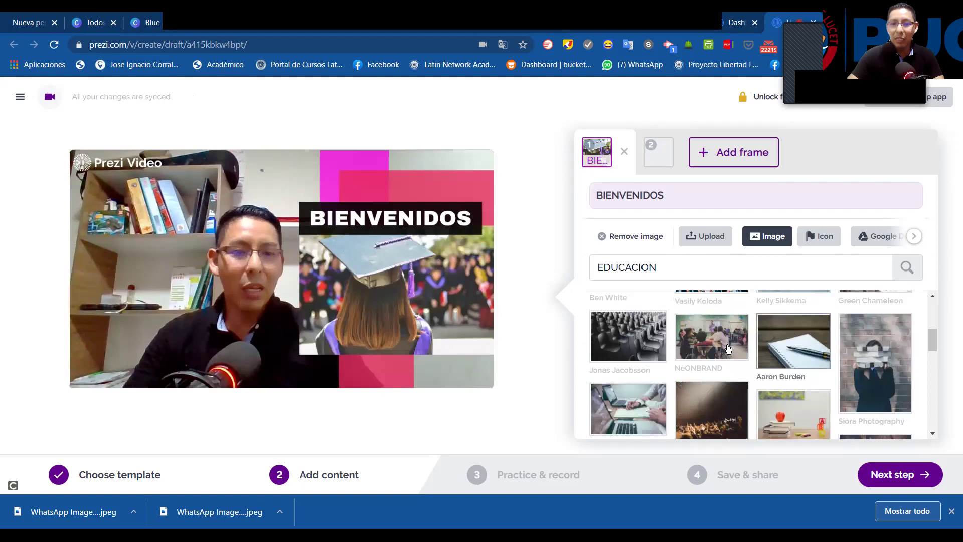
click(654, 406)
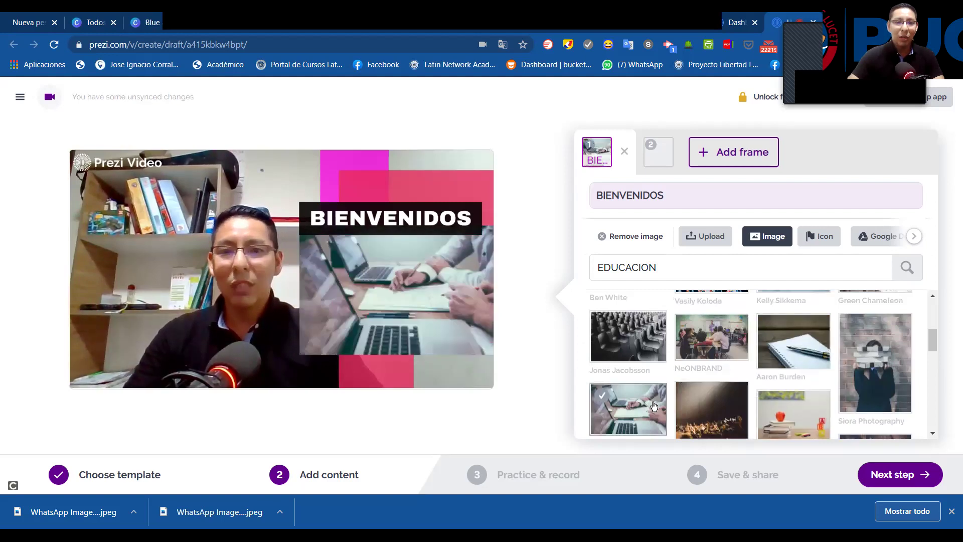
scroll(818, 371, down, 3)
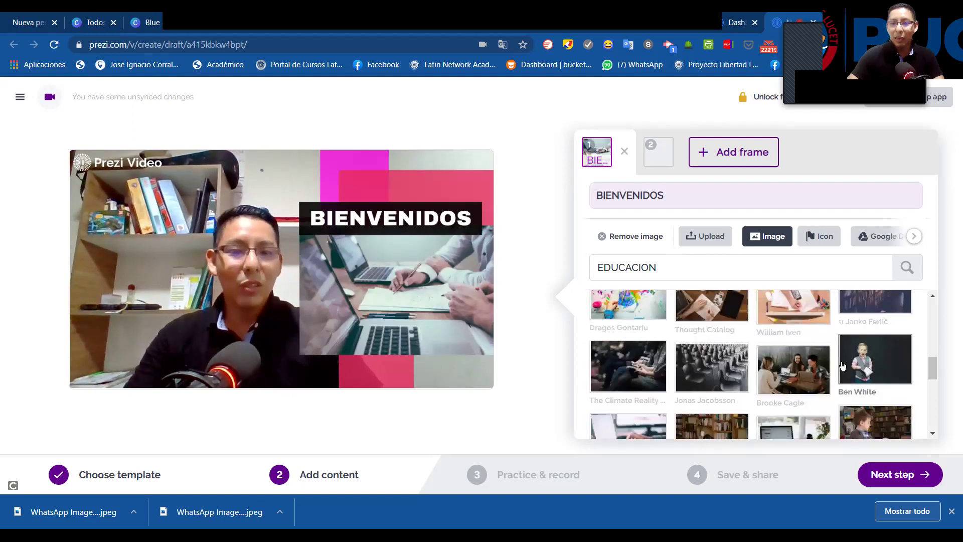
click(800, 379)
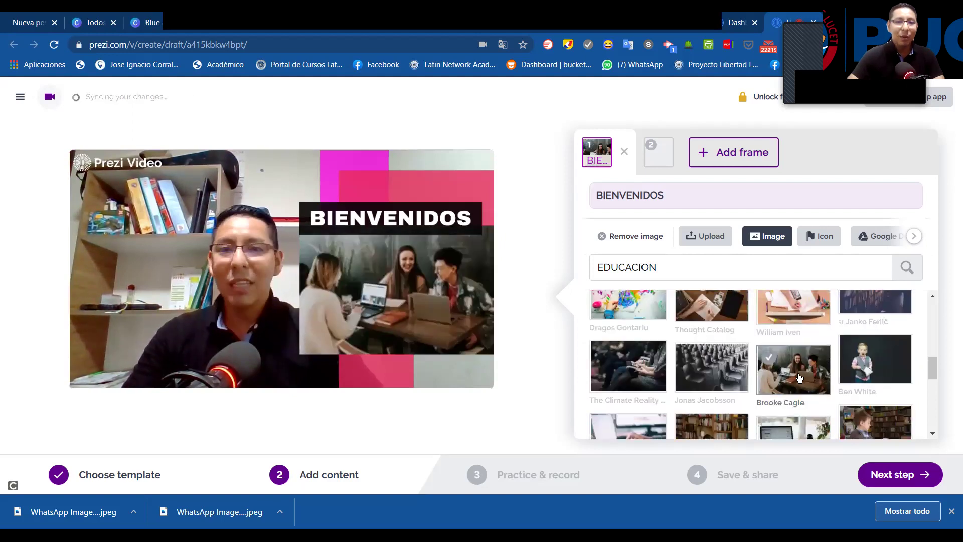
click(867, 367)
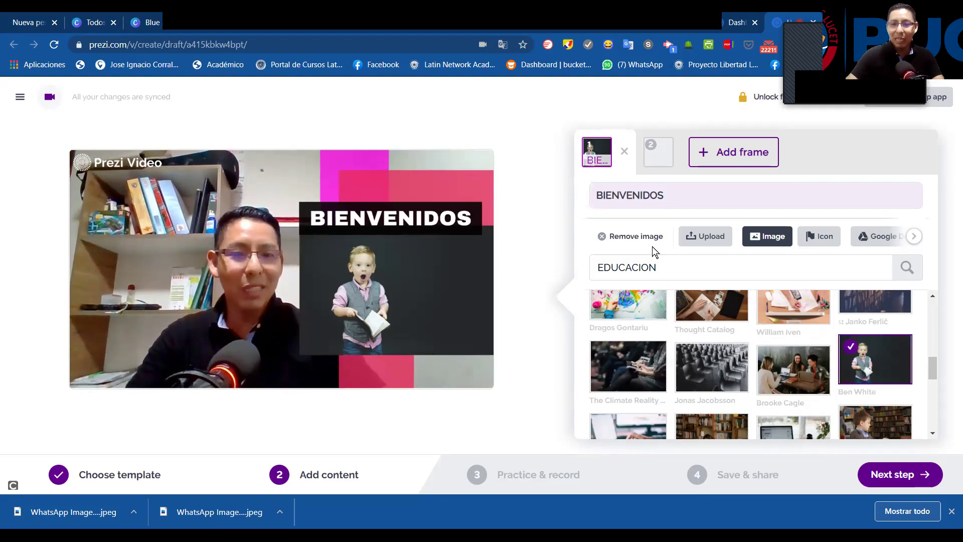
Step: Re-upload the 'descarga' logo image into the BIENVENIDOS frame, replacing the stock photo
click(704, 240)
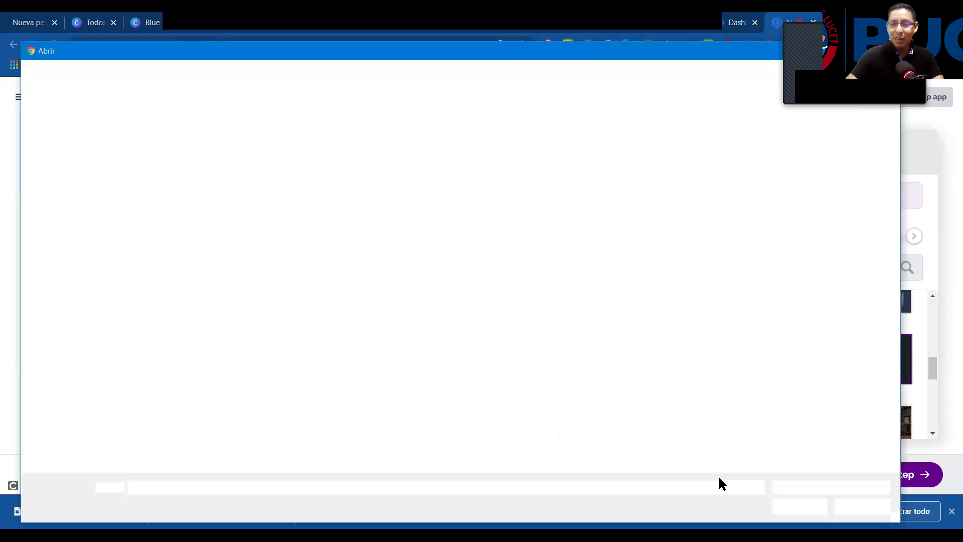
double_click(781, 157)
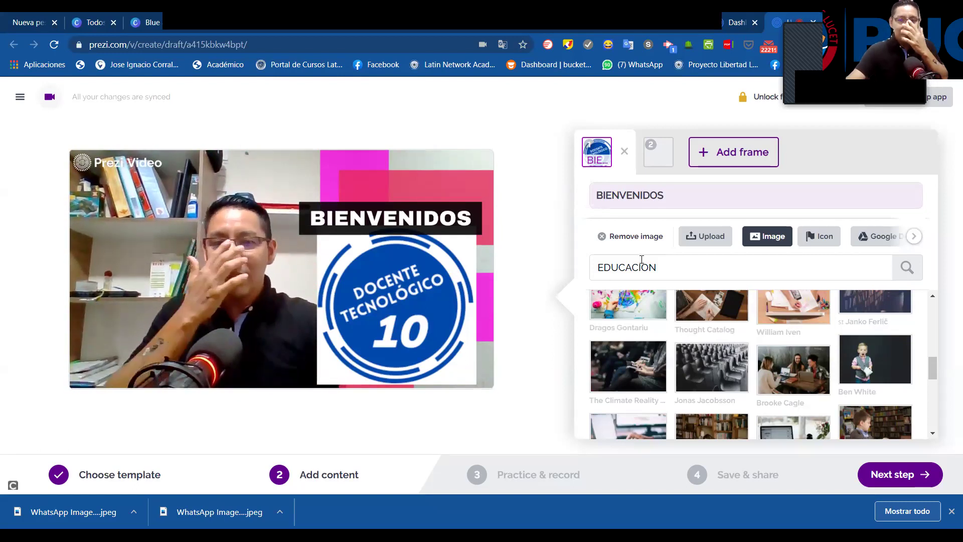
click(651, 162)
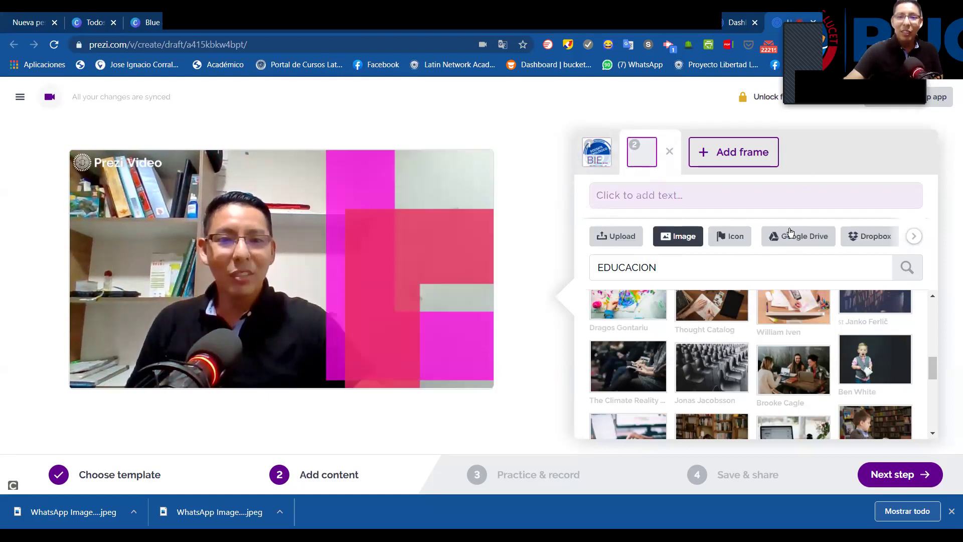
Step: Write the frame 2 title as RECURSOS TECNOLOGICOS, correcting the typos
click(663, 197)
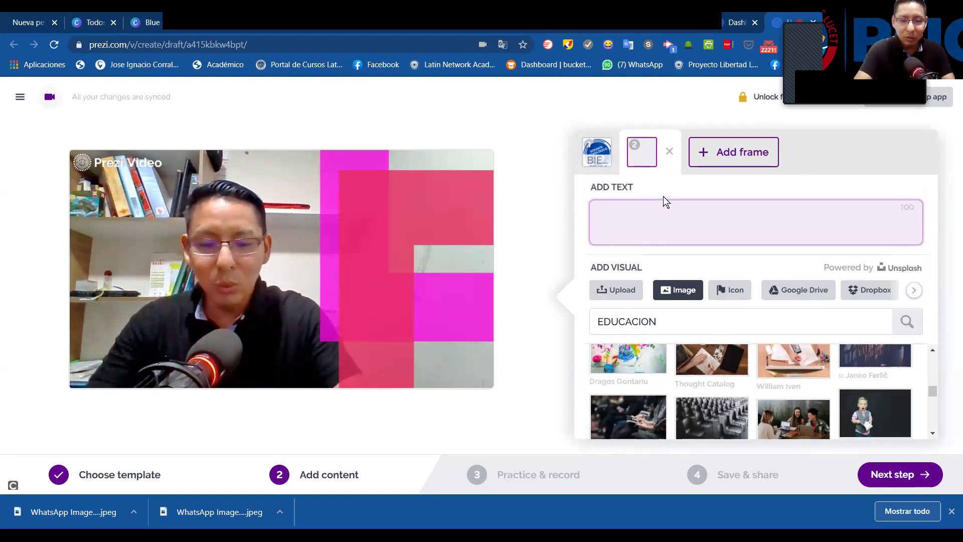
text(CURSO DE)
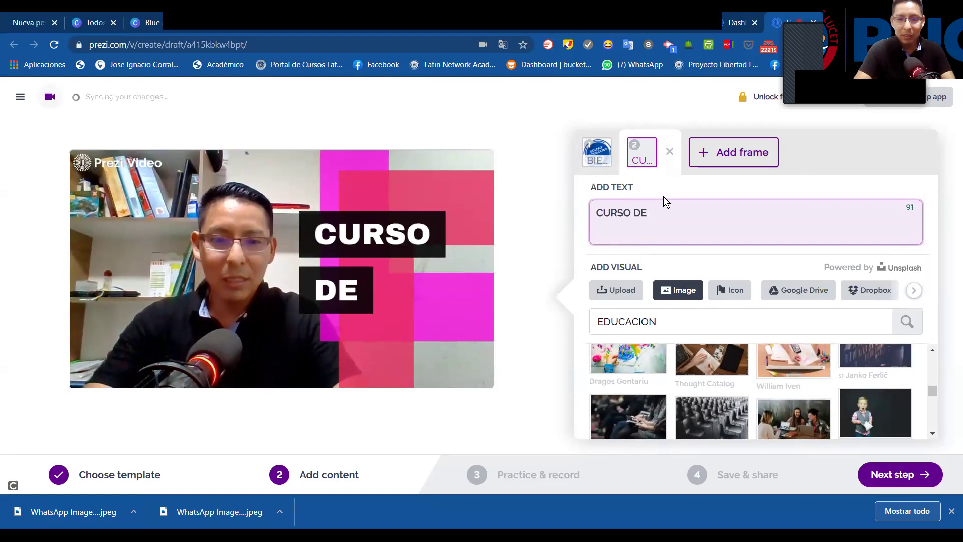
key(BackSpace)
key(BackSpace)
key(BackSpace)
key(BackSpace)
key(BackSpace)
key(BackSpace)
key(BackSpace)
key(BackSpace)
key(BackSpace)
text(RECURSO )
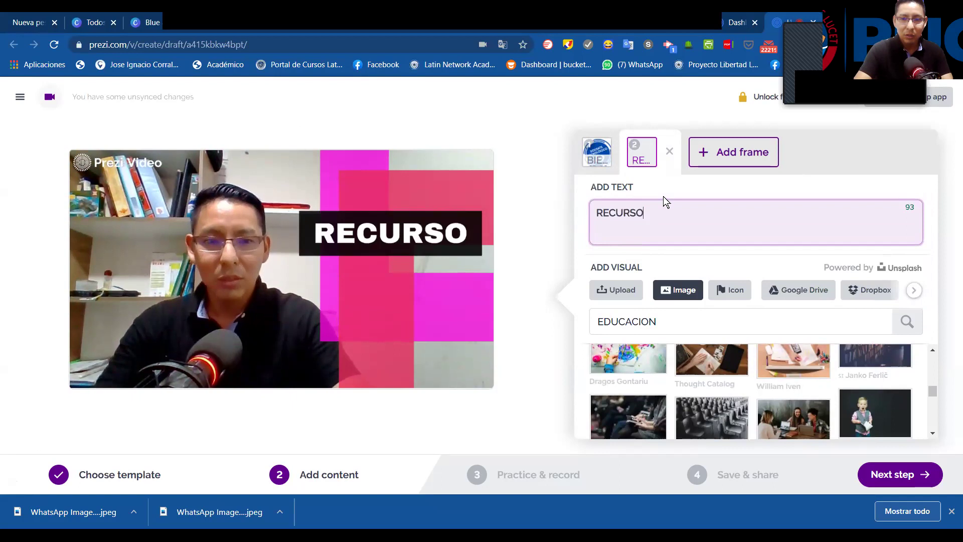
text(S TECNOLIG)
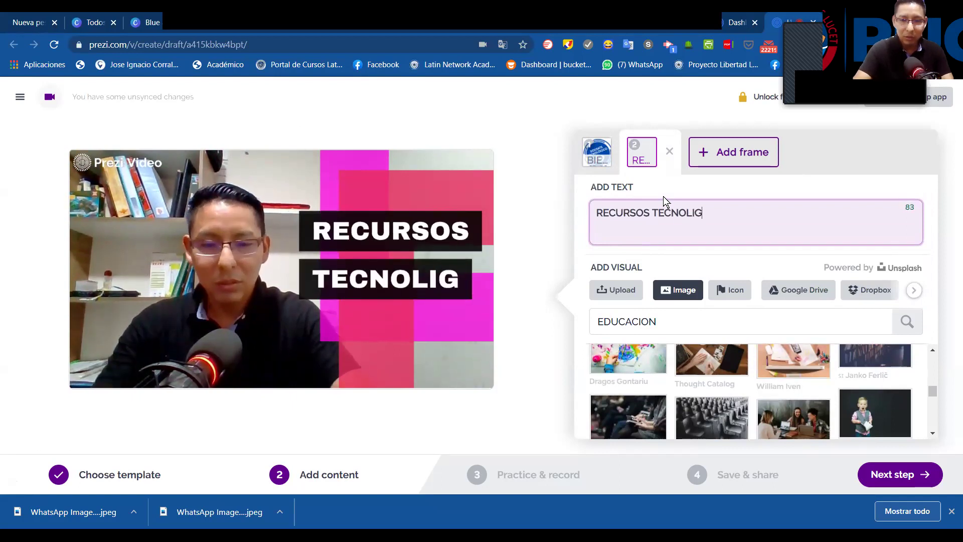
text(OS)
key(BackSpace)
key(BackSpace)
key(BackSpace)
key(BackSpace)
text(OGIOS)
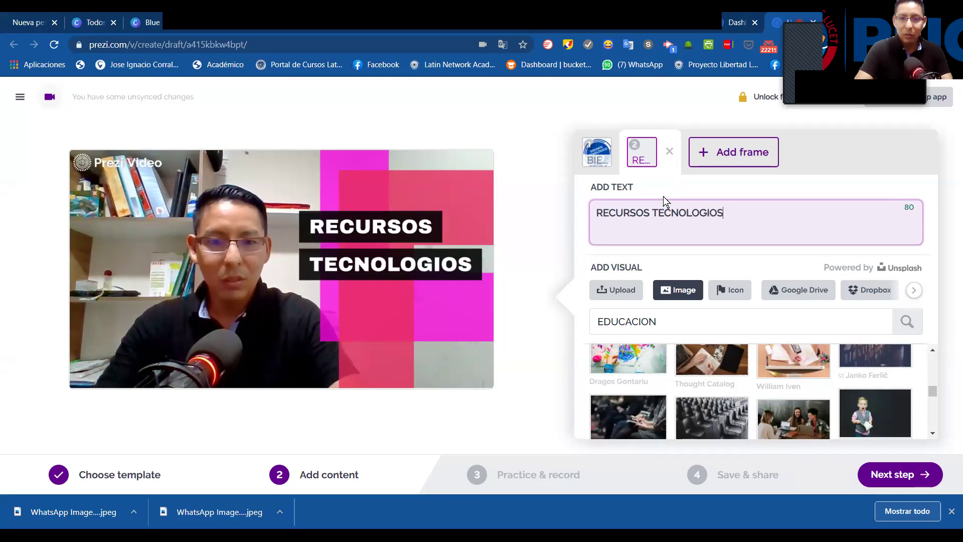
key(BackSpace)
key(BackSpace)
text(COS)
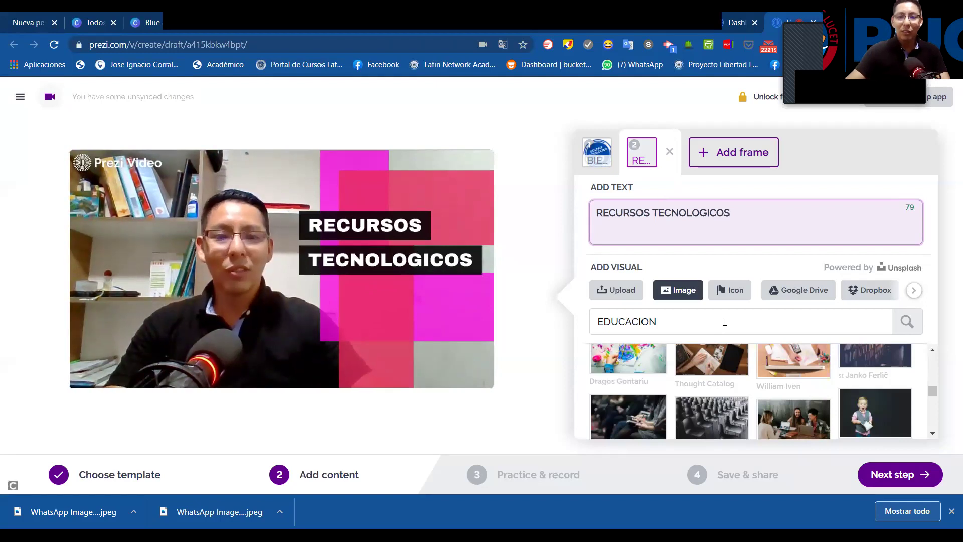
Step: Clear the EDUCACION search, retitle frame 2 as ORIGENES, and add a third frame
click(679, 318)
key(BackSpace)
key(BackSpace)
key(BackSpace)
key(BackSpace)
key(BackSpace)
key(BackSpace)
key(BackSpace)
key(BackSpace)
key(BackSpace)
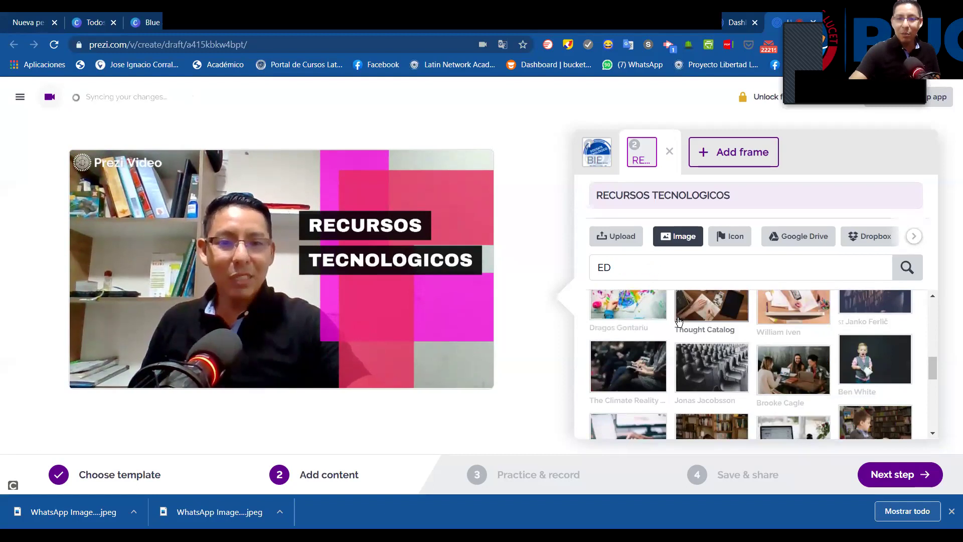
click(592, 161)
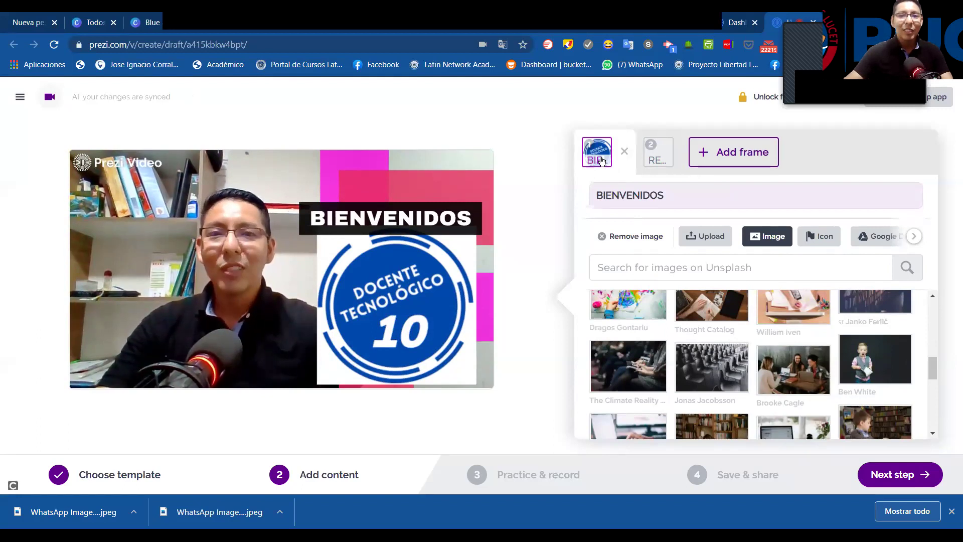
click(647, 159)
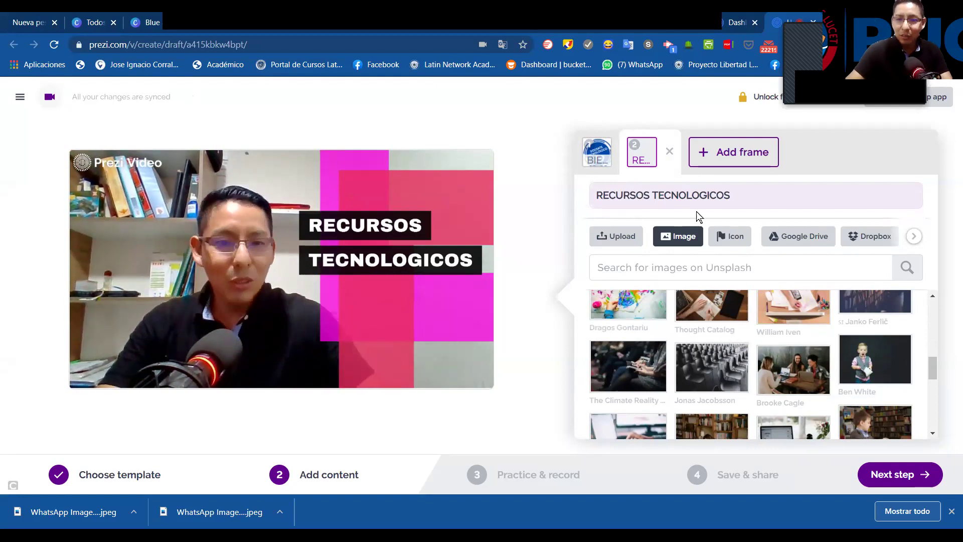
drag(731, 194, 590, 206)
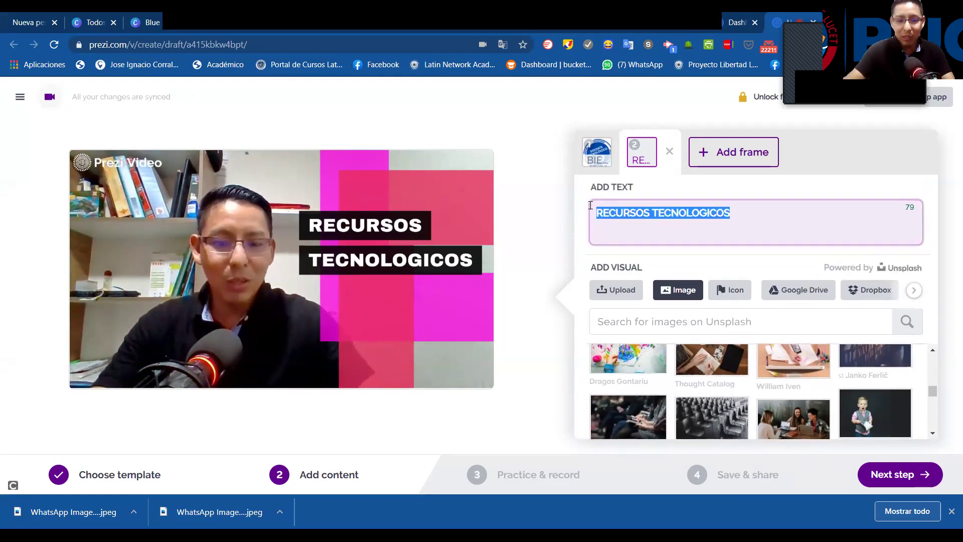
text(ORIGENES)
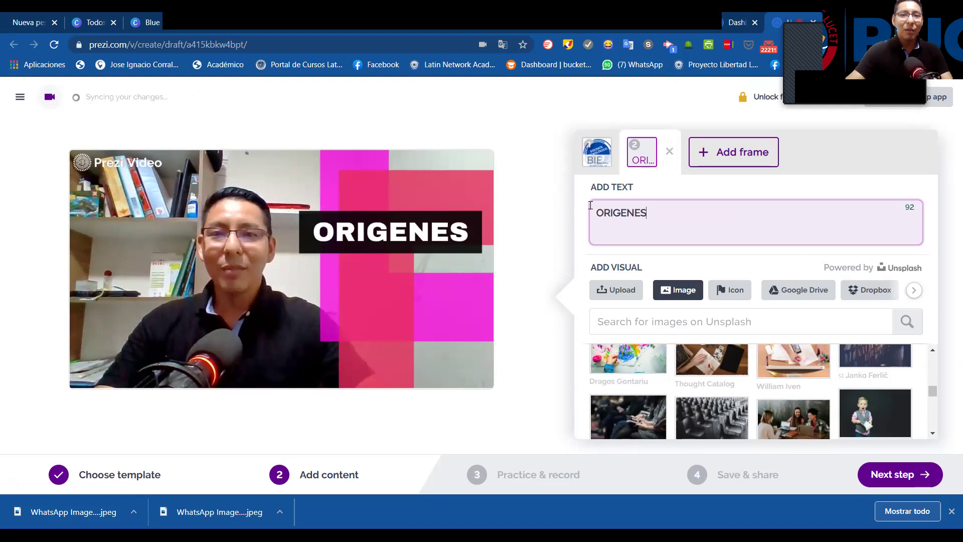
click(741, 167)
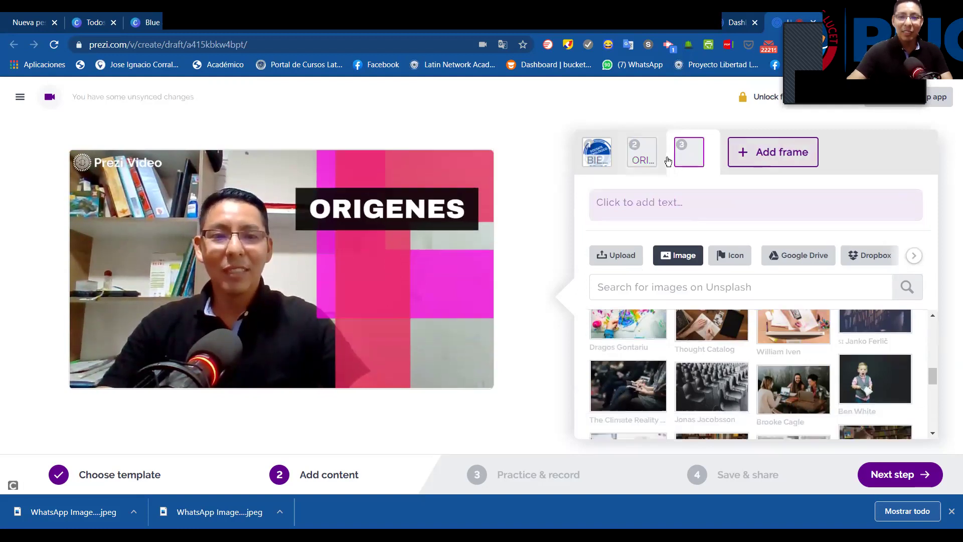
Step: Caption frame 3 DESARROLLO PROFESIONAL, then review the ORIGENES frame and return
click(648, 195)
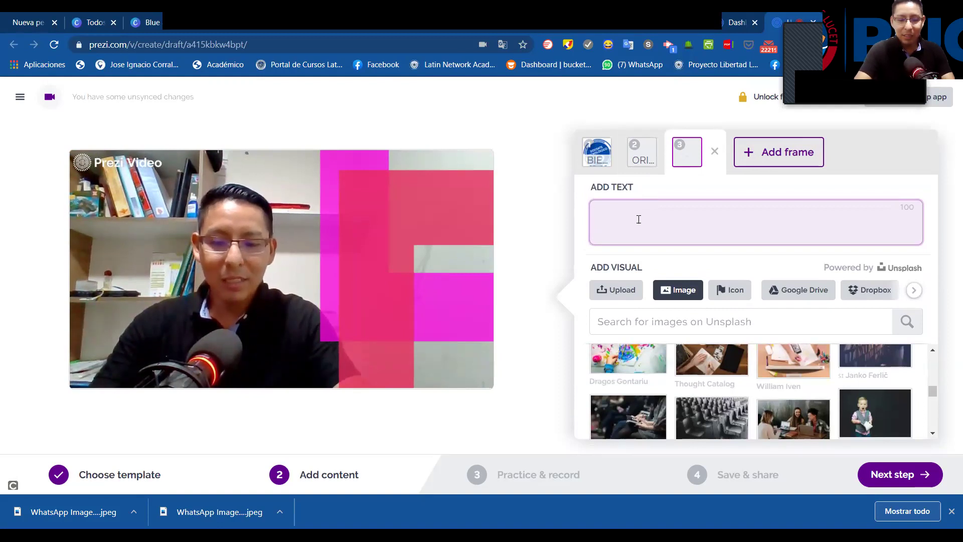
text(DESA)
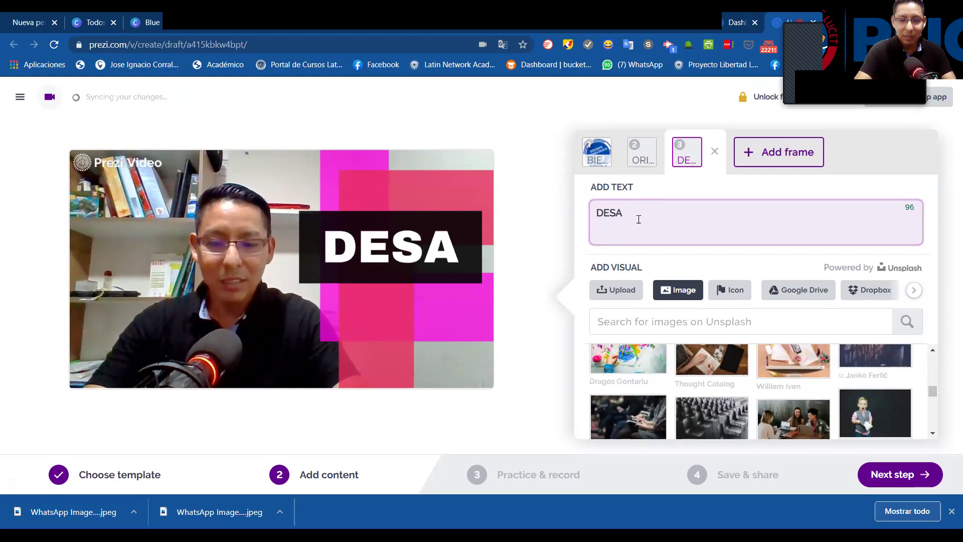
text(RROLLO PROF)
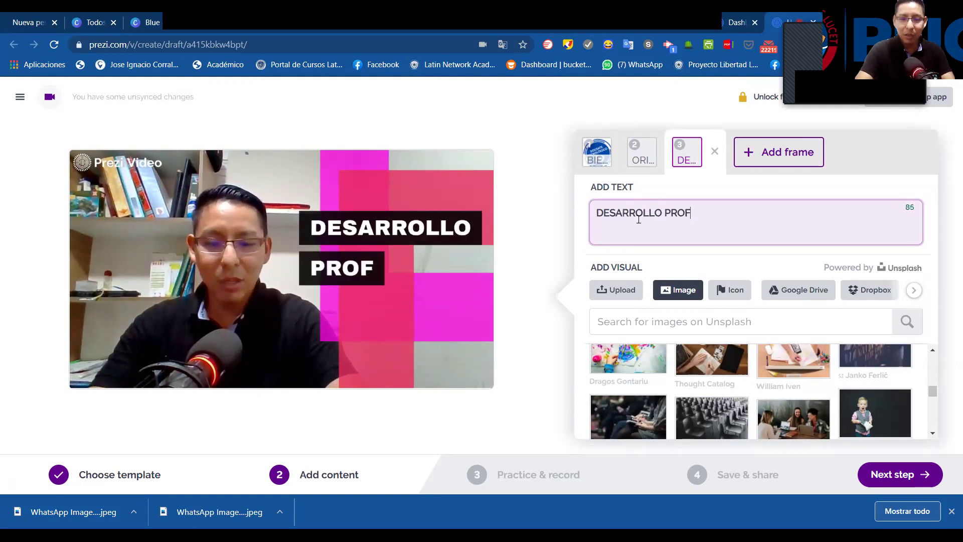
text(ESIONAL)
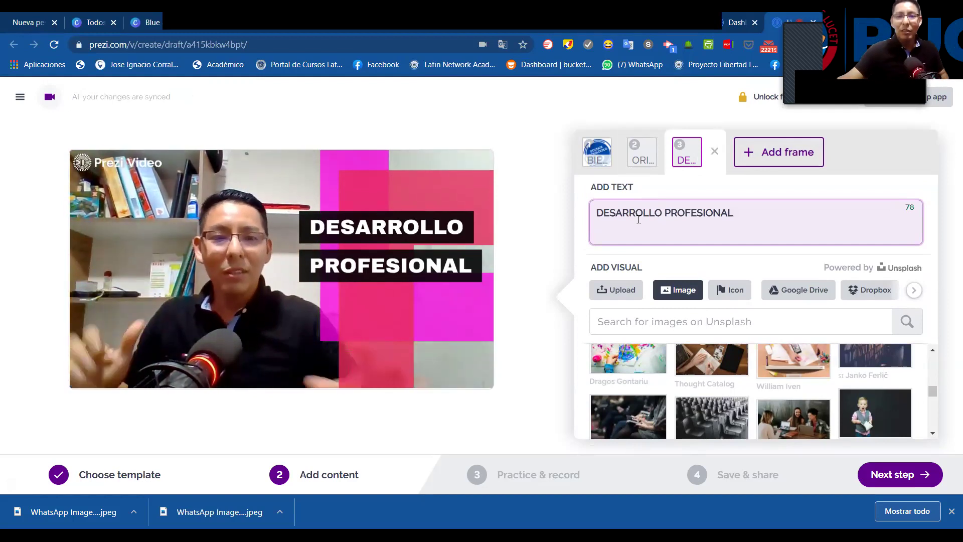
click(642, 152)
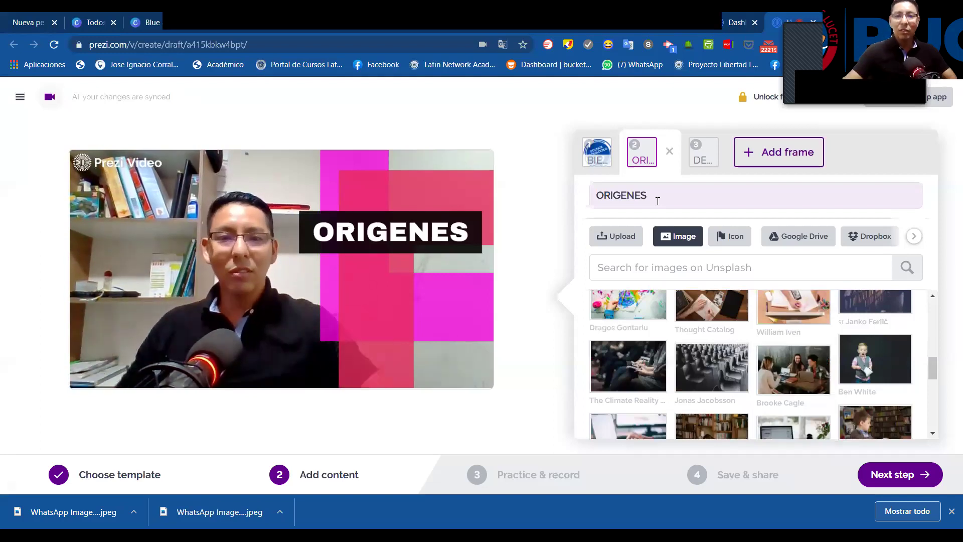
click(685, 159)
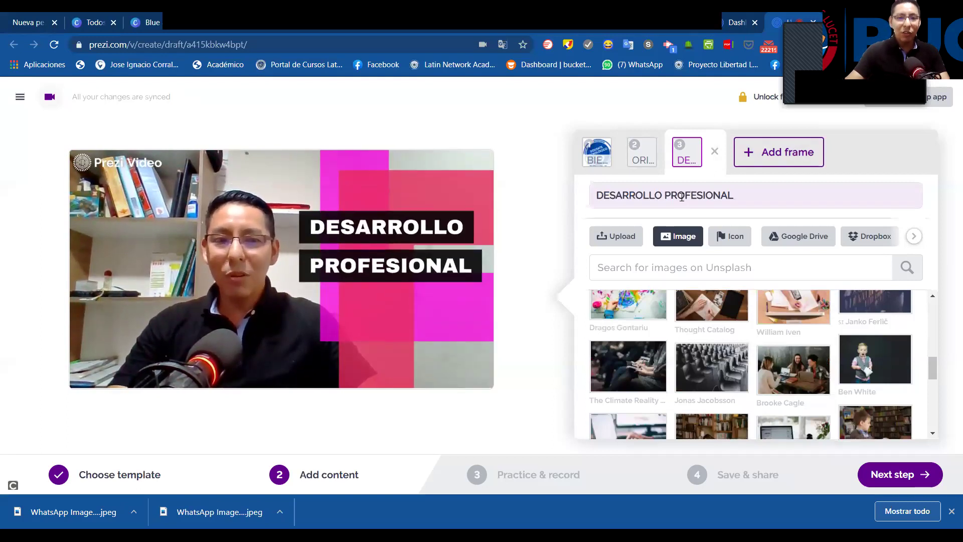
Step: Add a fourth frame and caption it AGRADECIMIENTOS
click(774, 164)
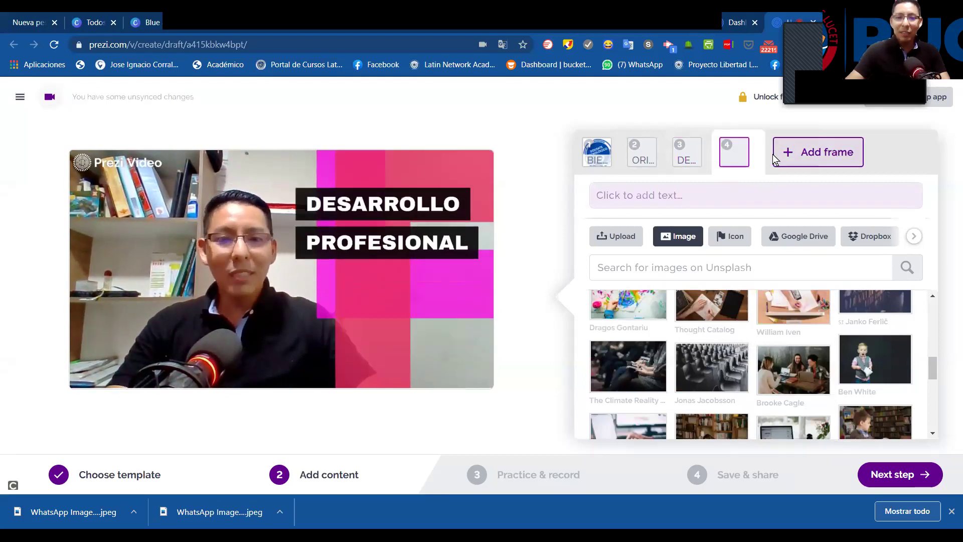
click(646, 195)
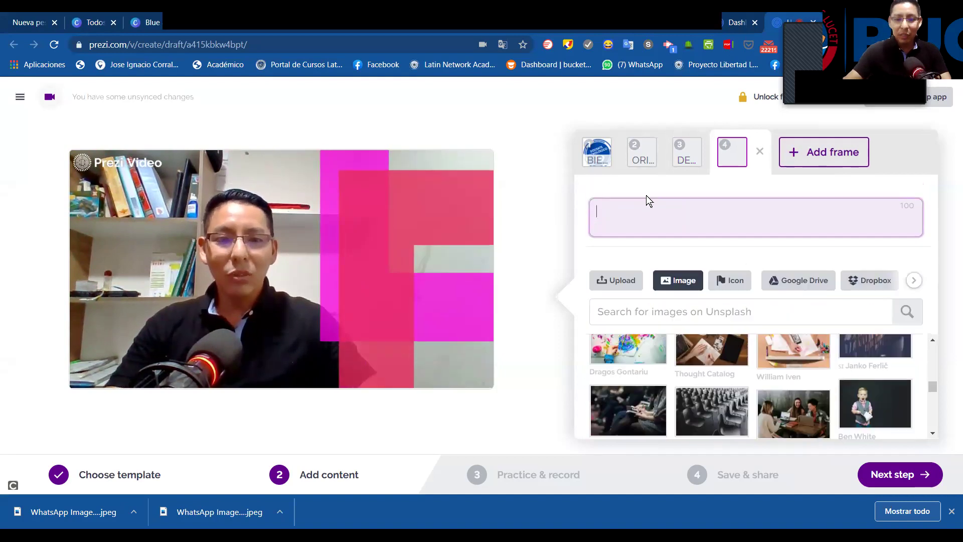
text(AGRADE)
key(BackSpace)
key(BackSpace)
text(ADECIMIENTOS)
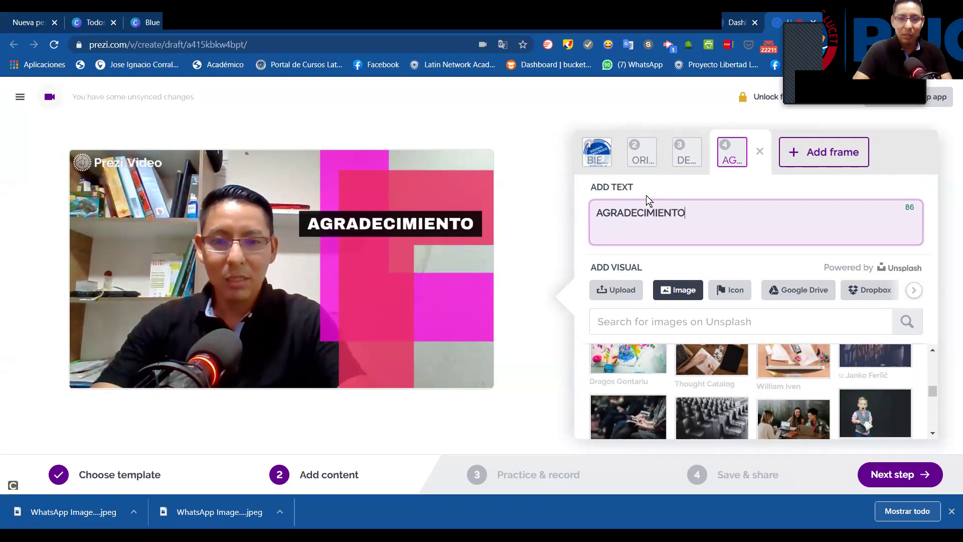
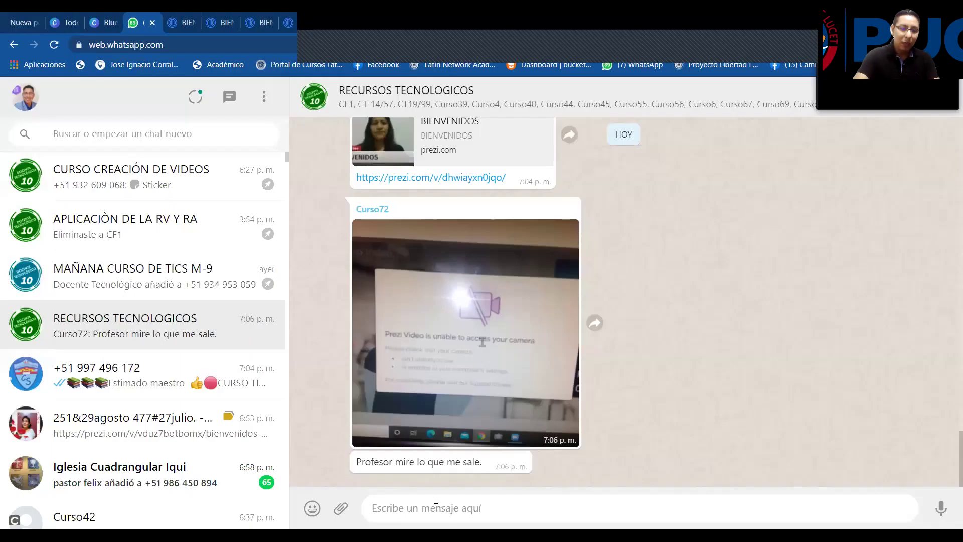
Step: Send the Prezi Video launch screenshot to the RECURSOS TECNOLOGICOS group and inspect it zoomed in
key(ctrl+v)
key(Return)
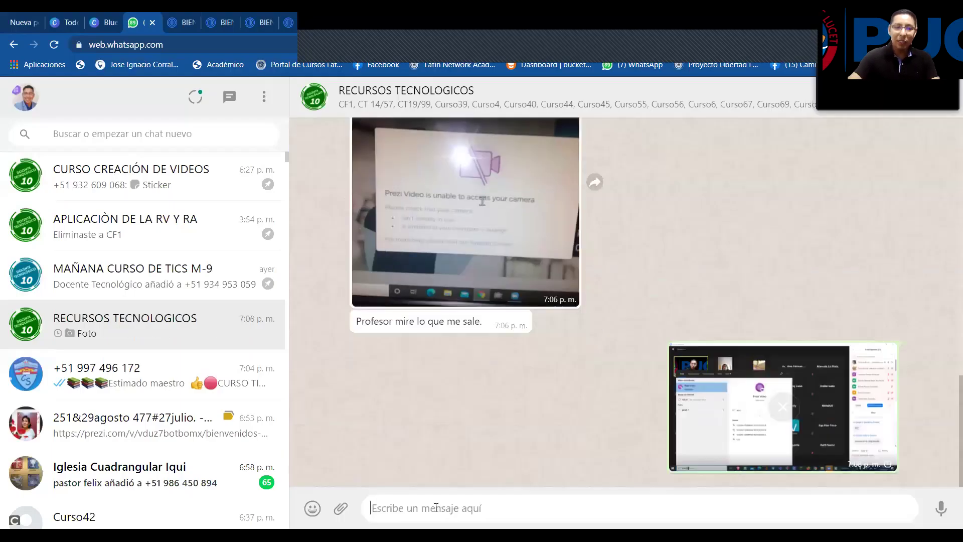
click(833, 404)
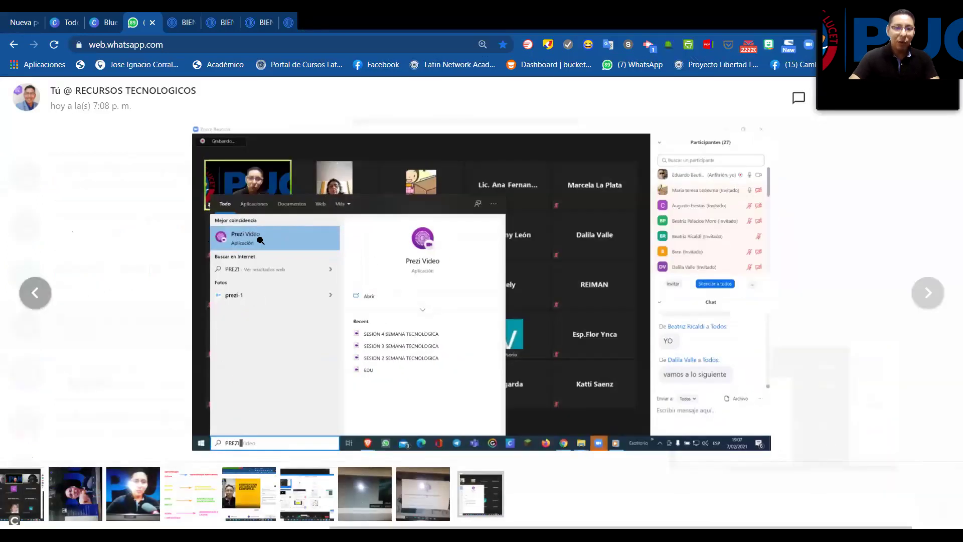
click(261, 240)
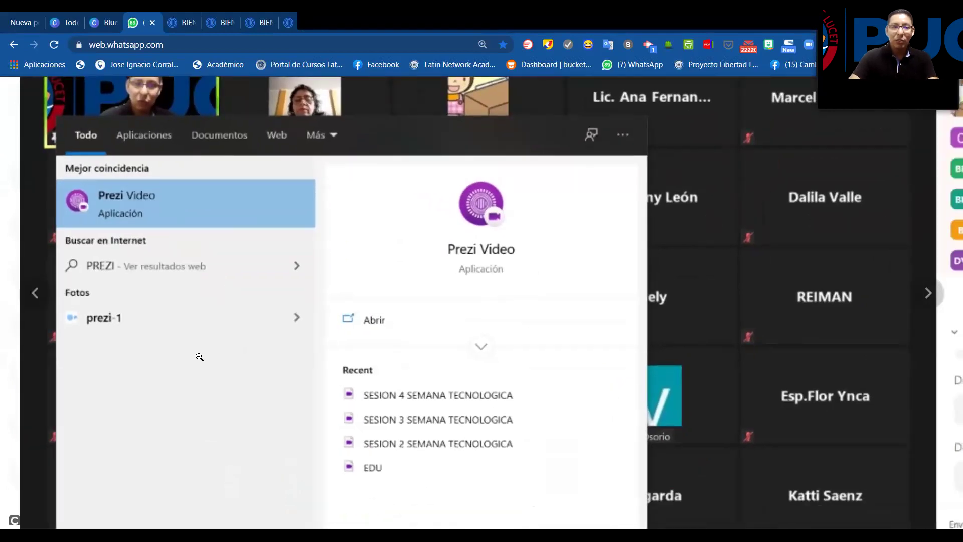
click(295, 174)
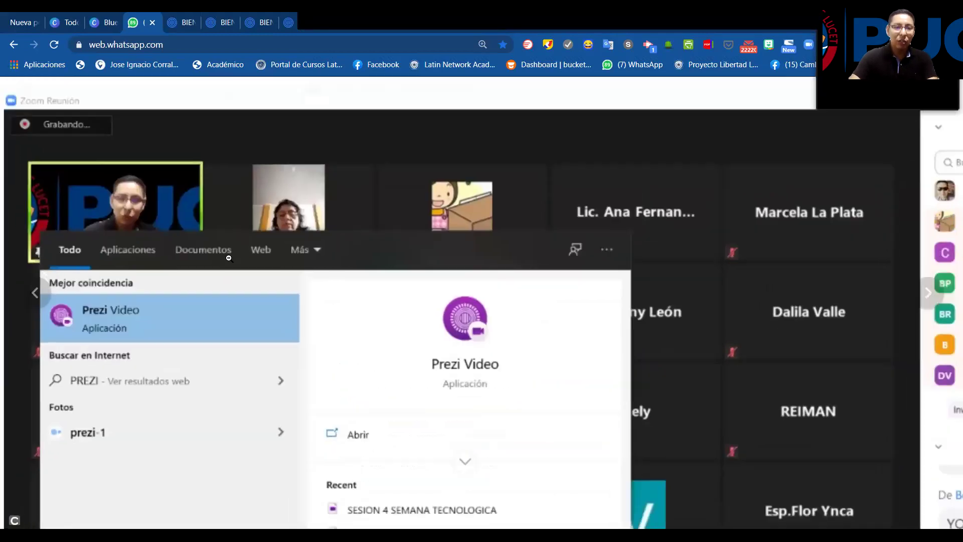
key(Escape)
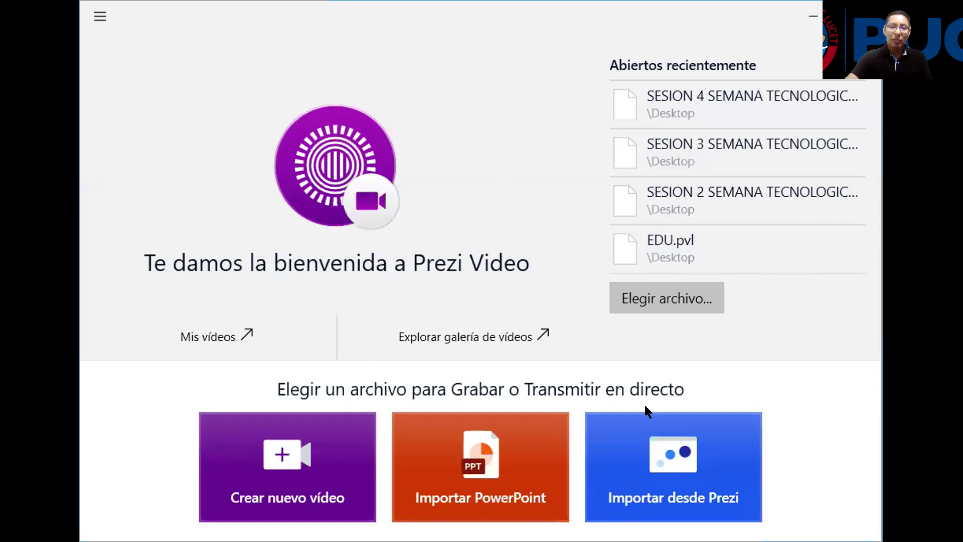
Step: Try opening the SESION 4, SESION 2 and EDU.pvl recent files, dismissing each error
click(328, 462)
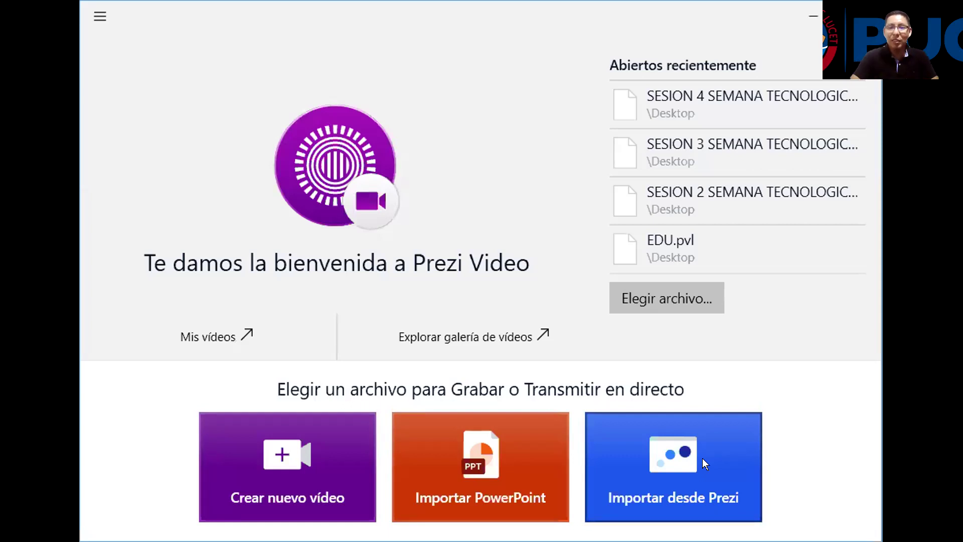
click(216, 323)
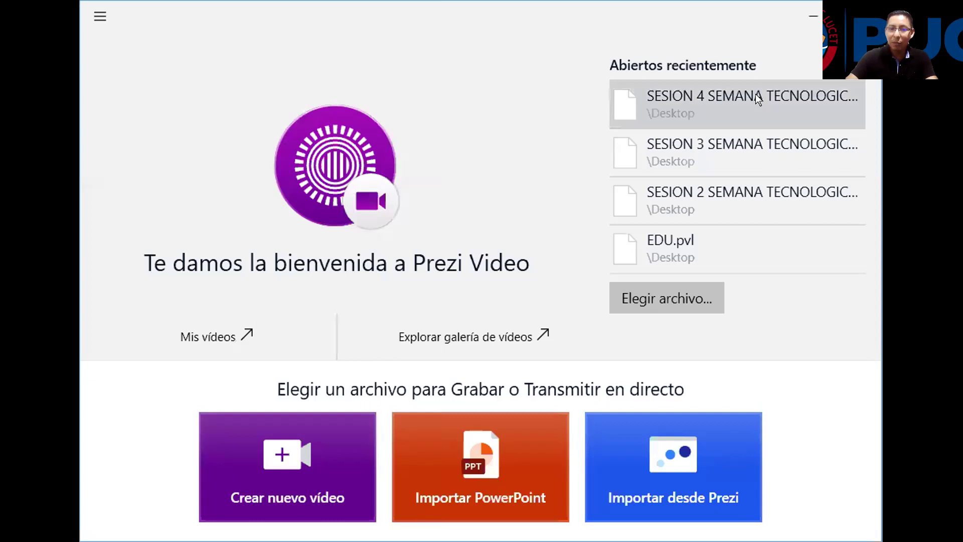
click(755, 97)
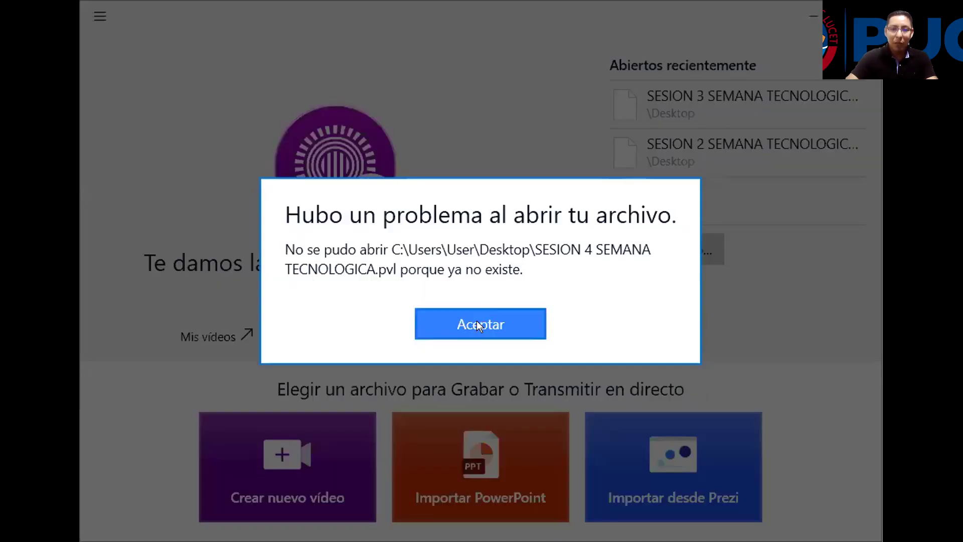
click(477, 322)
click(718, 134)
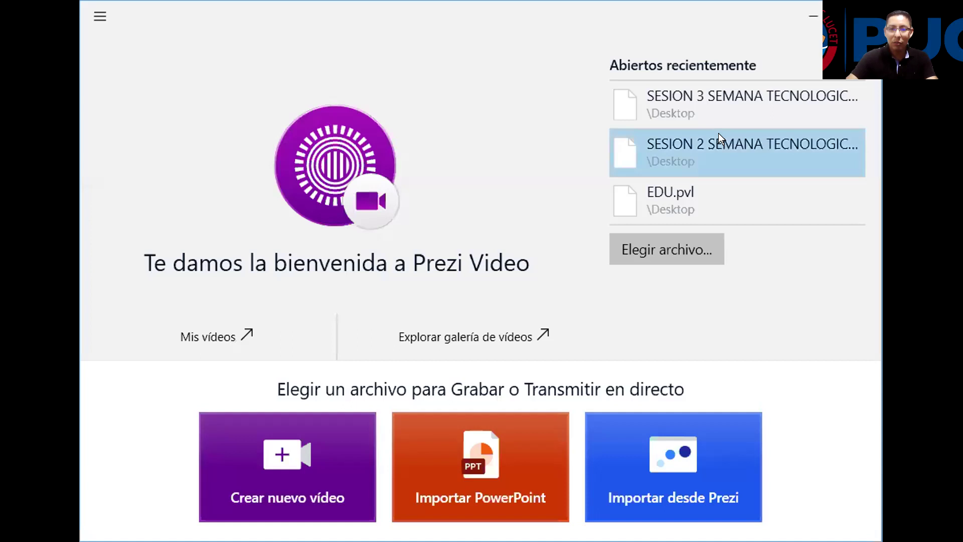
click(480, 309)
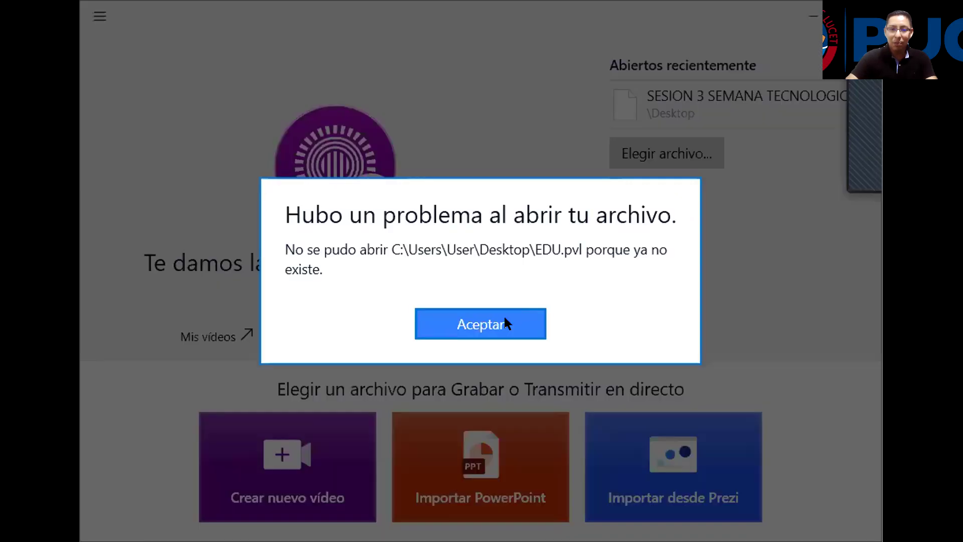
click(504, 314)
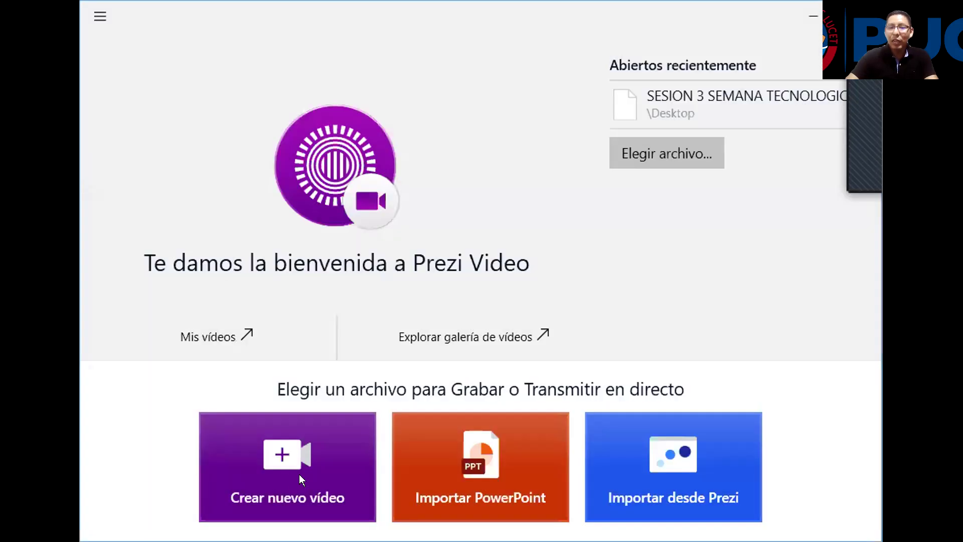
Step: Start a new video and sign in with a Google account
click(288, 471)
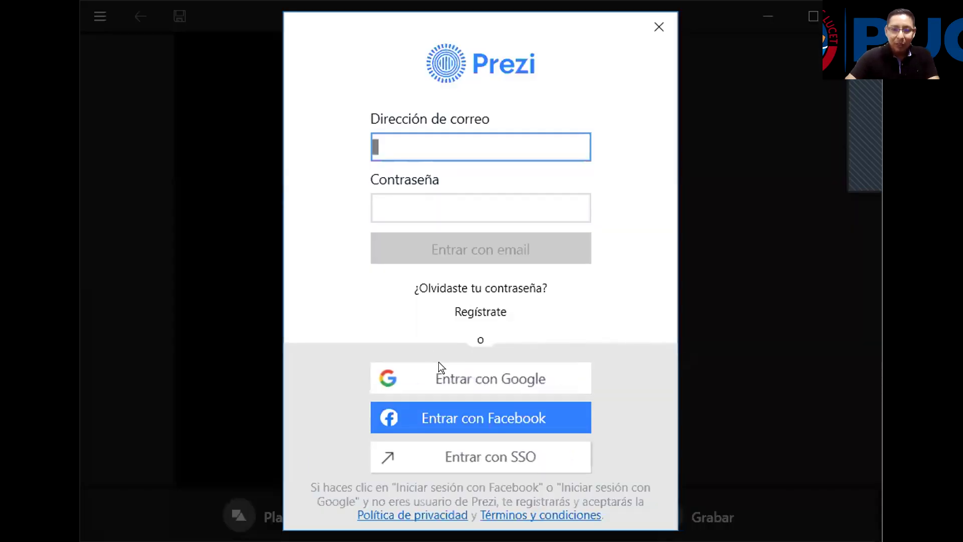
click(440, 372)
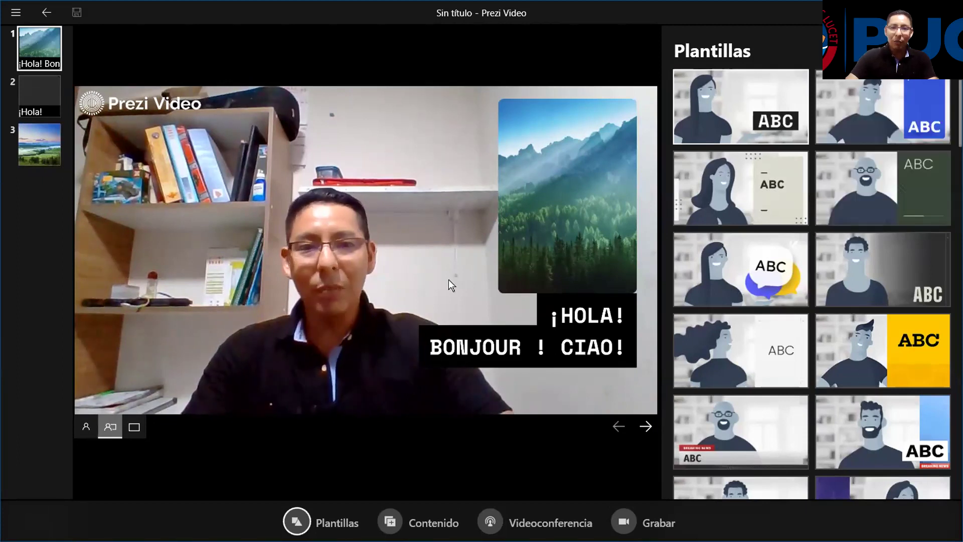
Step: Try the yellow band, breaking-news banner, black caption-box and beige card templates
click(865, 347)
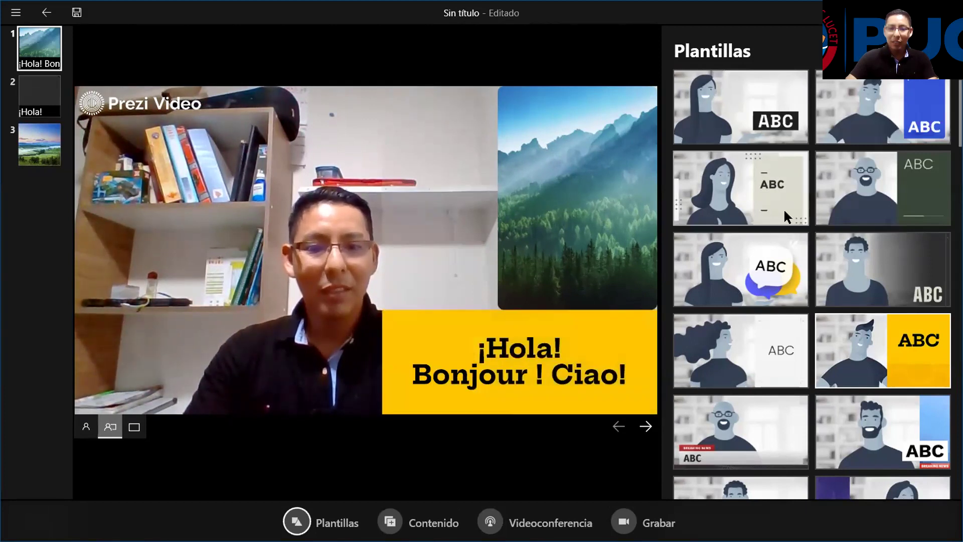
click(753, 431)
click(732, 122)
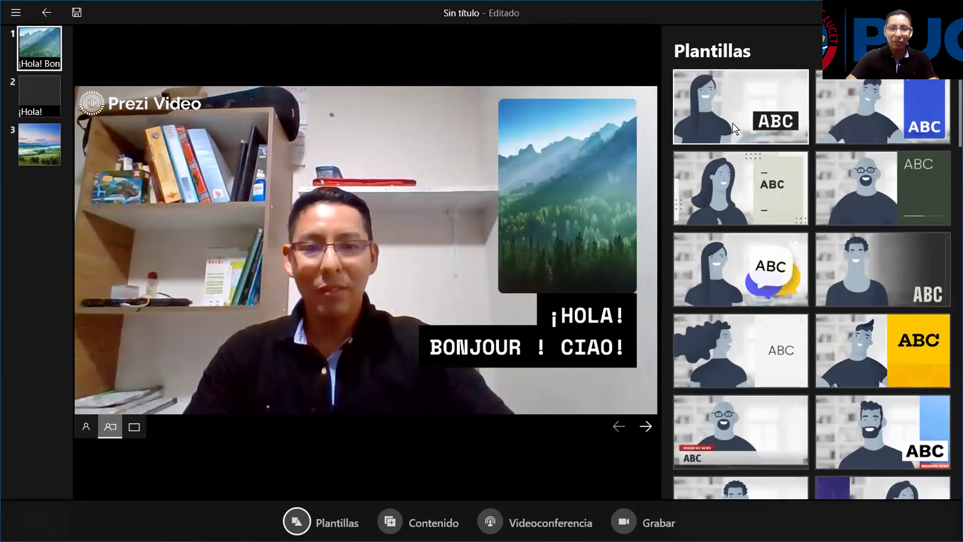
click(760, 182)
scroll(884, 354, down, 5)
scroll(884, 356, down, 6)
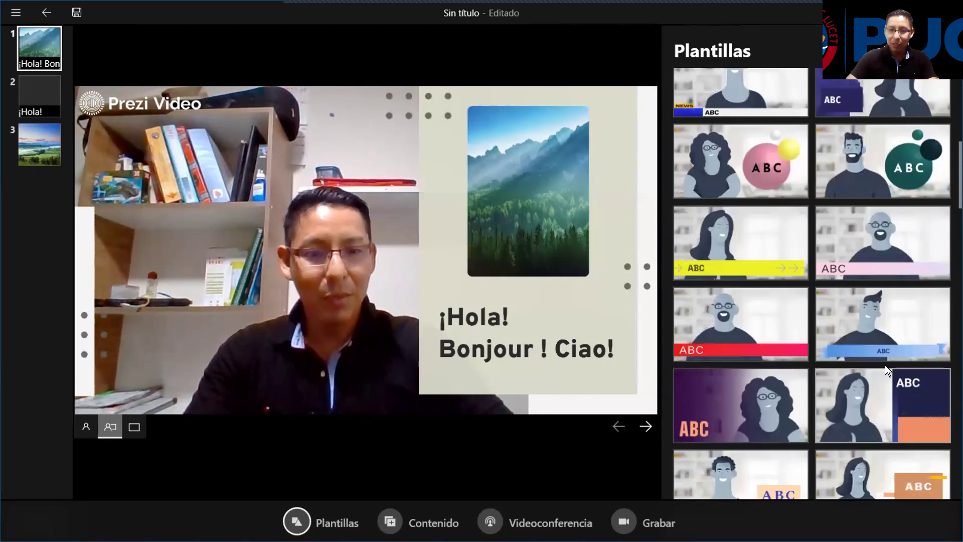
Step: Compare the pink-block and navy-and-orange templates, settling on pink-block
click(895, 436)
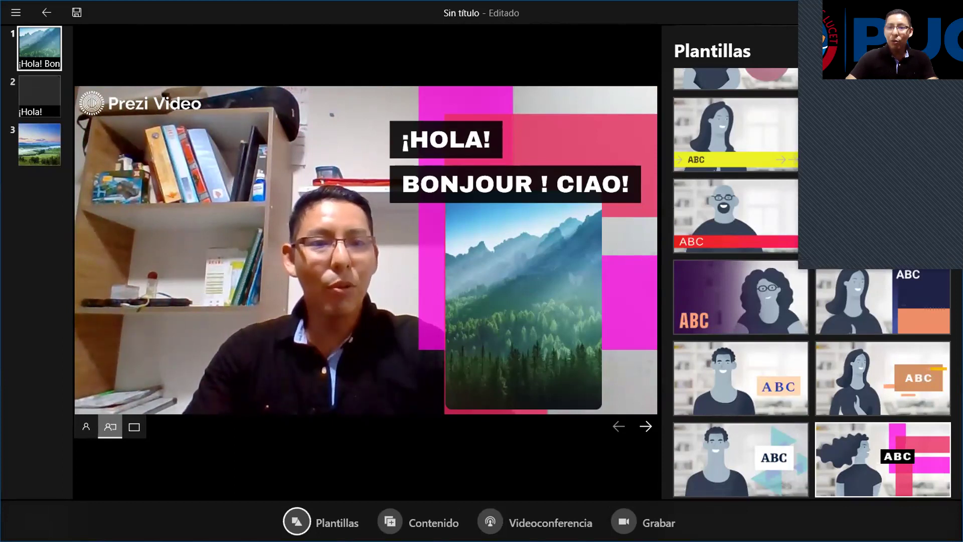
click(920, 312)
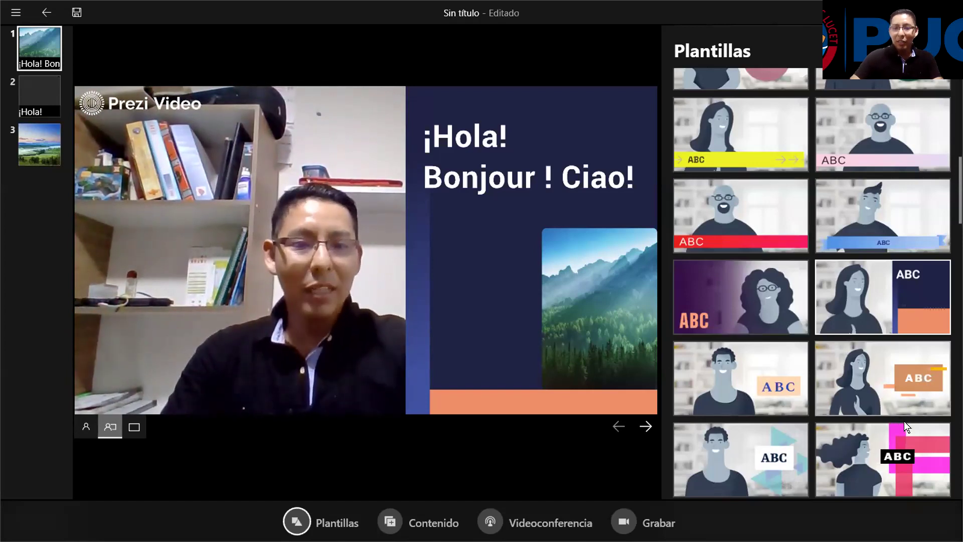
click(901, 447)
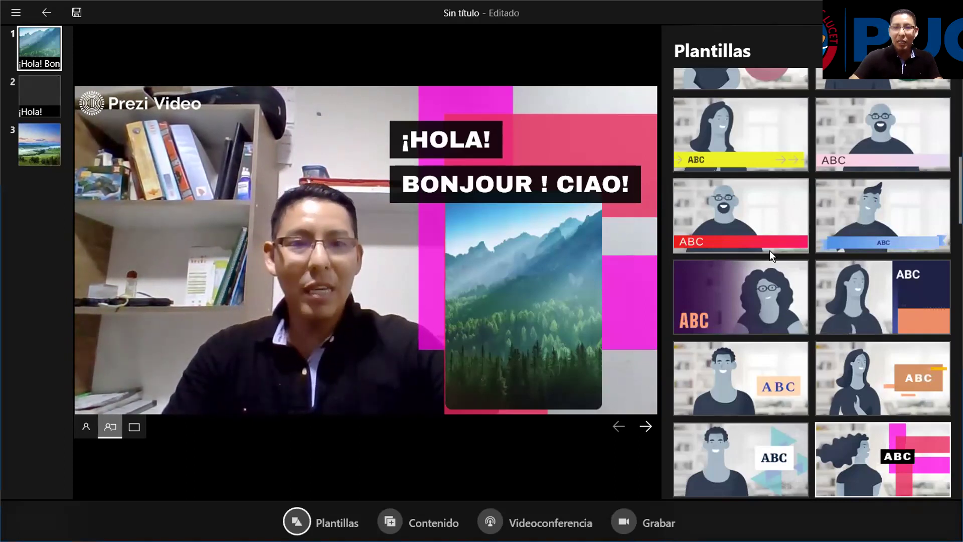
scroll(770, 251, up, 2)
Step: Preview slides 2 and 3, then return to the first greeting slide
click(26, 92)
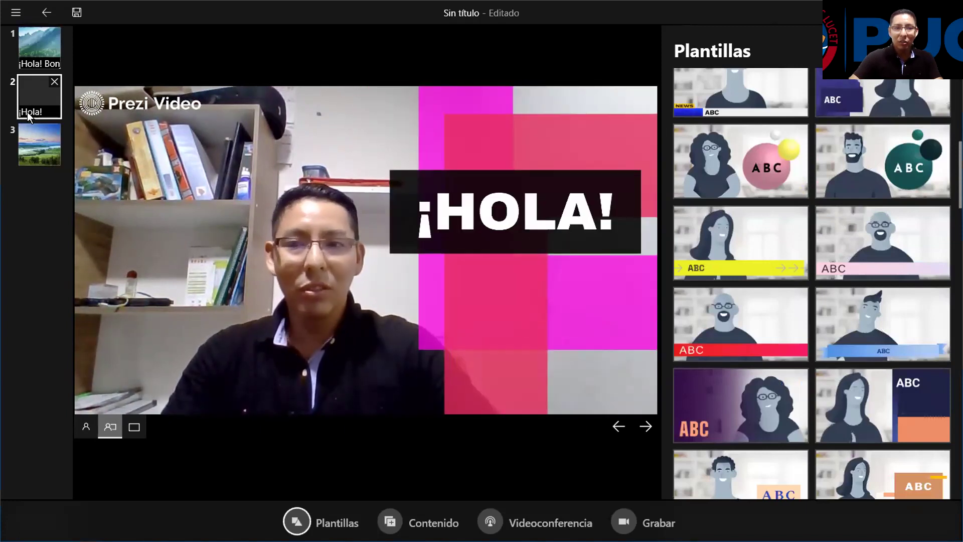
click(34, 132)
click(37, 51)
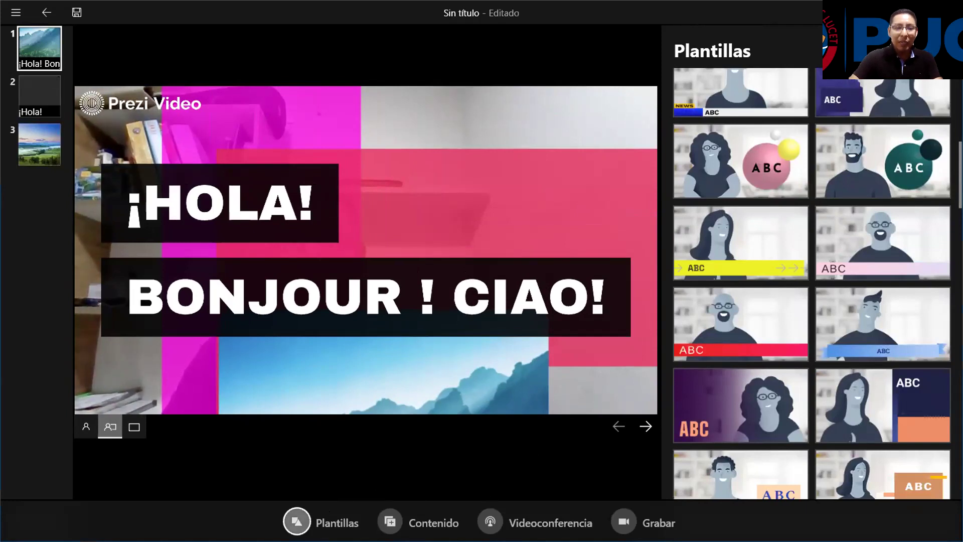
Step: Caption the first two slides HOLA and PRESENTACION
click(390, 523)
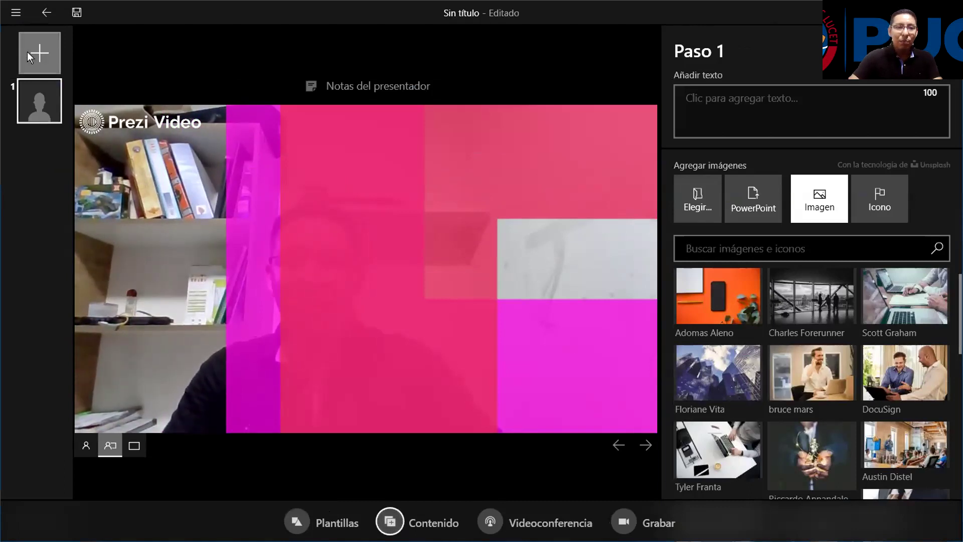
click(49, 51)
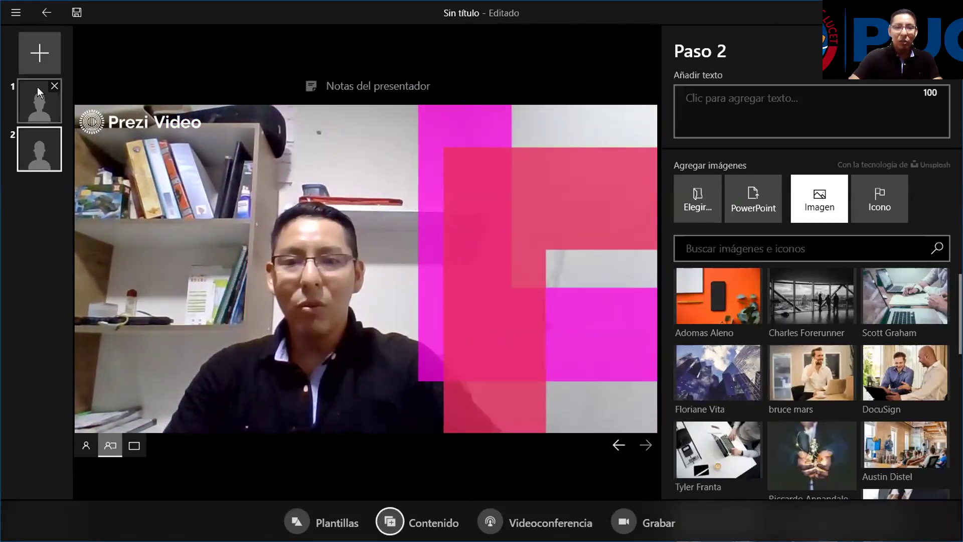
click(39, 93)
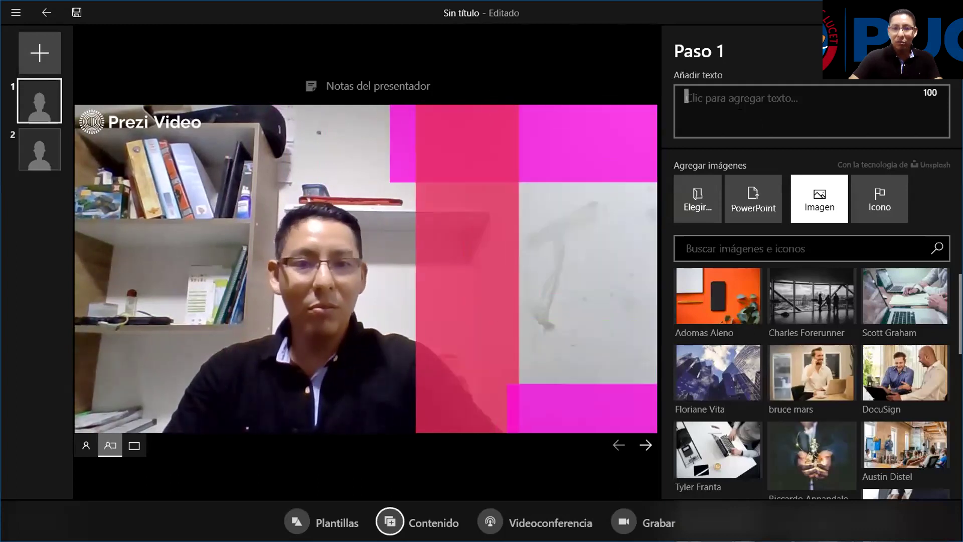
click(740, 107)
text(HOLA)
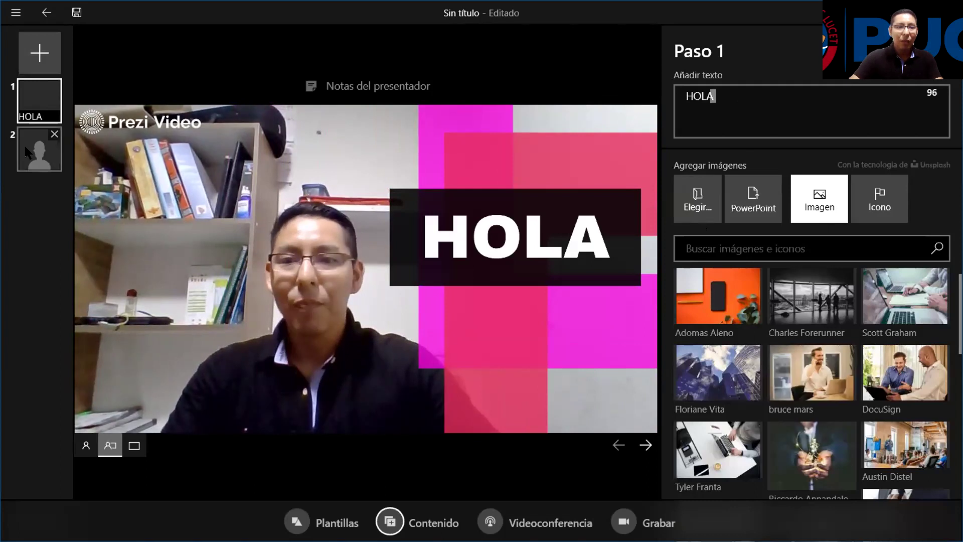
key(Return)
text(P)
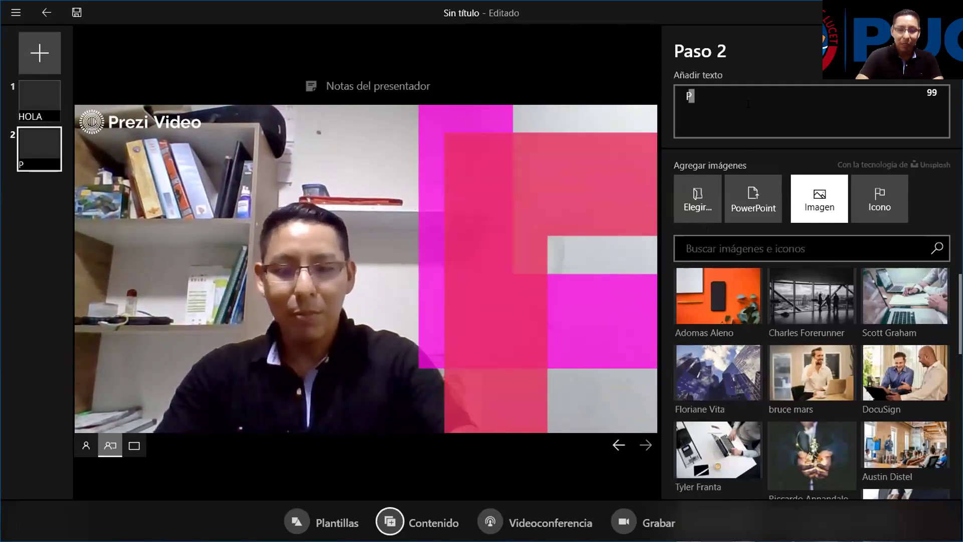
text(RESENTACION)
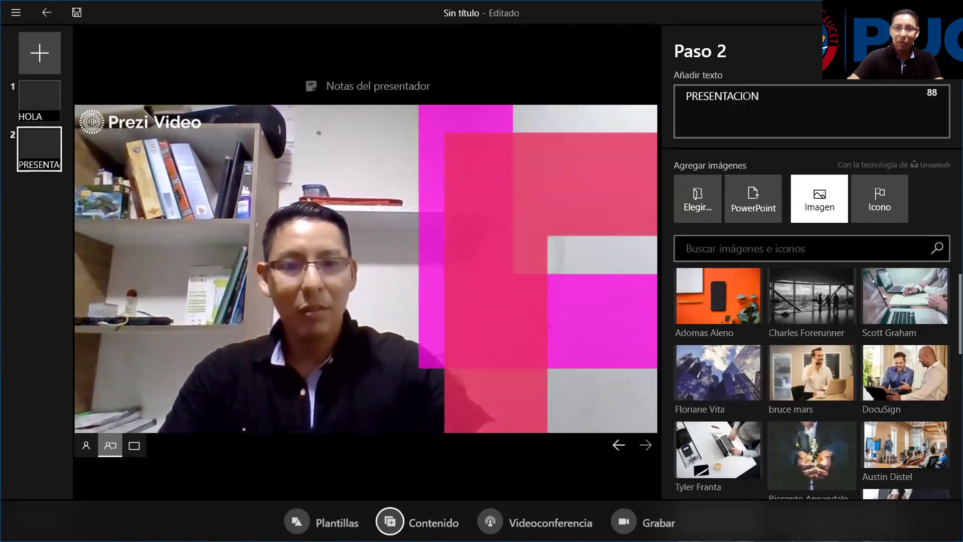
Step: Add slides 3 and 4 captioned RESEÑA and AGRADECIMIENTOS, fixing the typo
click(44, 44)
click(723, 108)
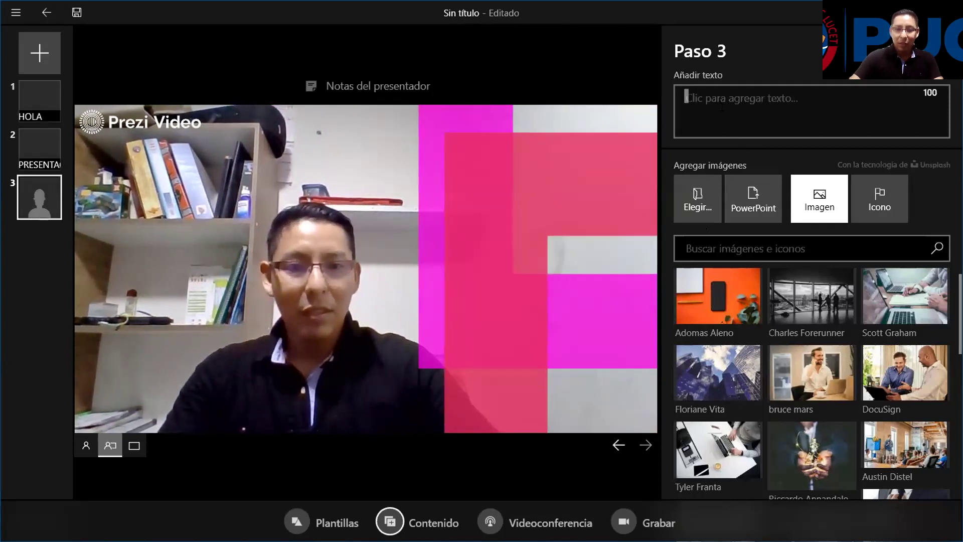
text(RESEÑA)
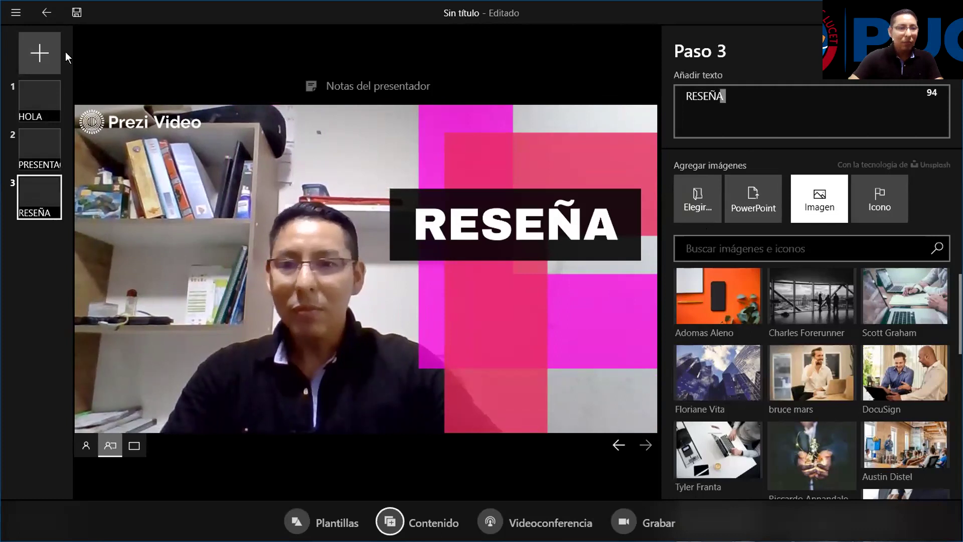
click(43, 62)
click(730, 101)
text(AGARDECIMIE TI)
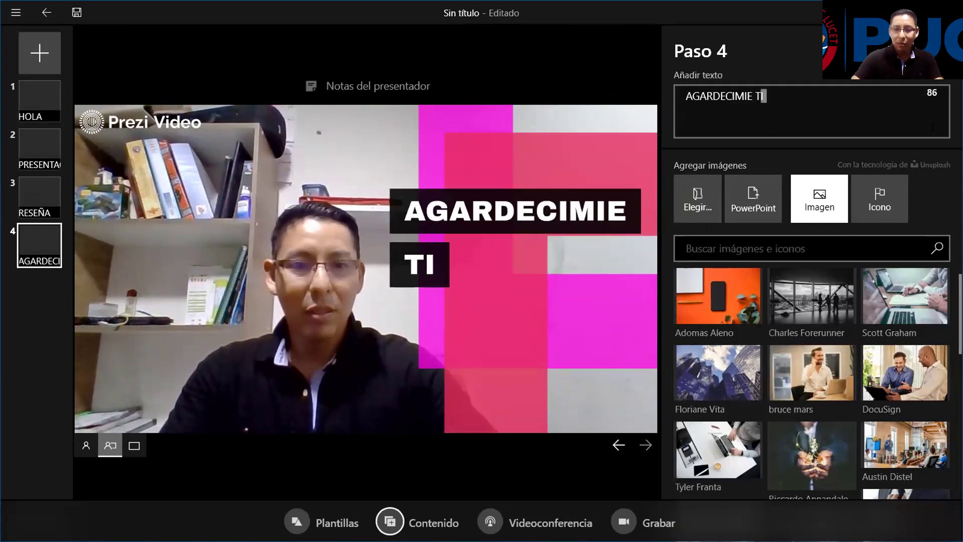
key(BackSpace)
key(BackSpace)
key(BackSpace)
key(BackSpace)
key(BackSpace)
key(BackSpace)
key(BackSpace)
key(BackSpace)
key(BackSpace)
key(BackSpace)
key(BackSpace)
key(BackSpace)
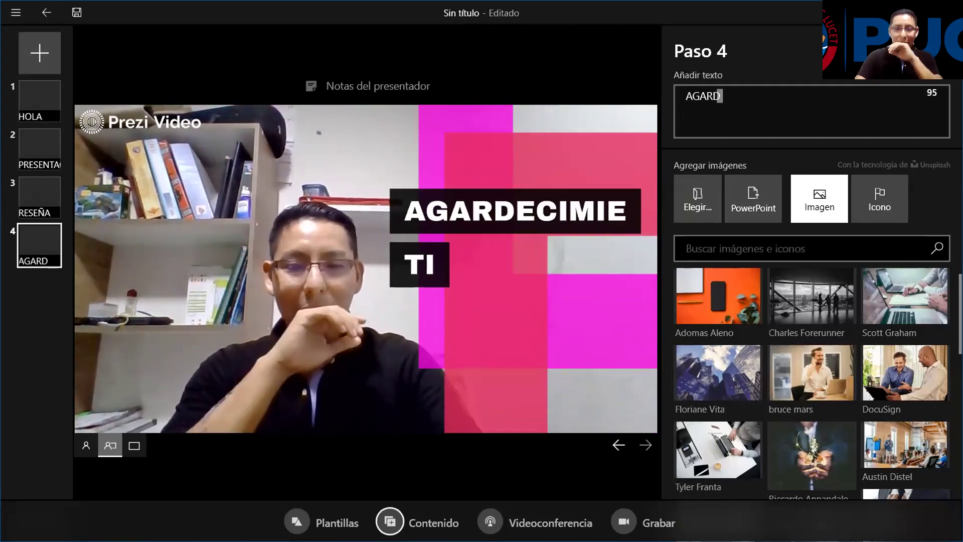
text(RADECIMIENTOS)
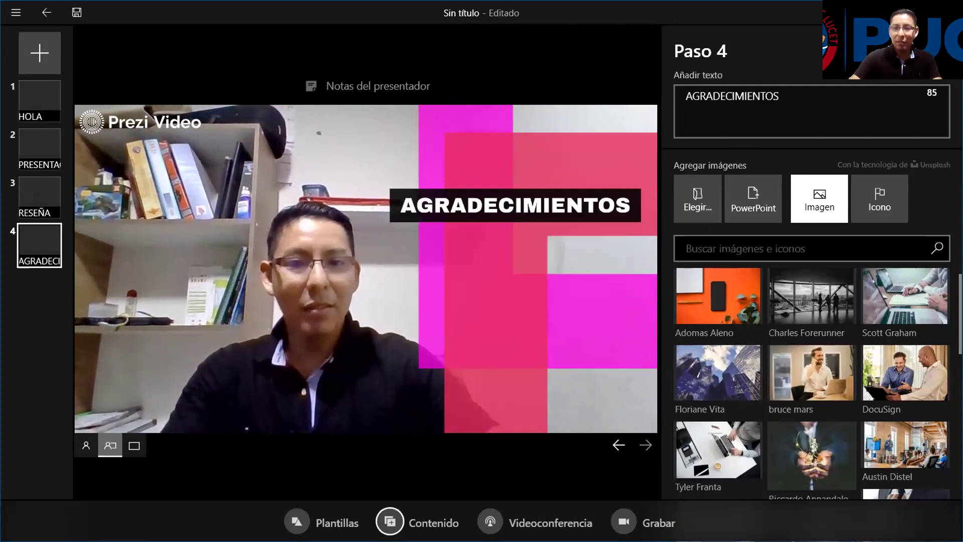
Step: Add a fifth slide captioned GRACIAS
click(20, 43)
text(GRACIAS)
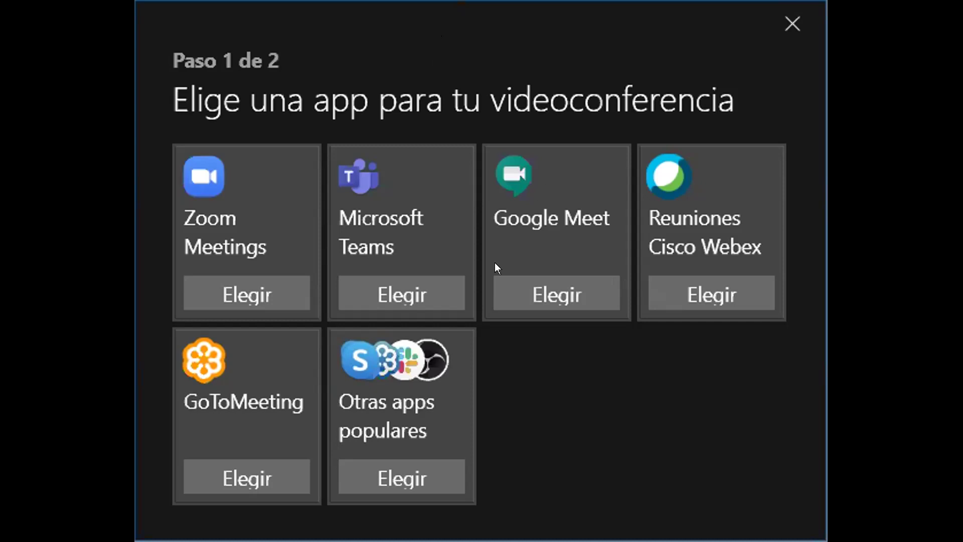
Step: Choose Google Meet as the videoconference app
click(527, 284)
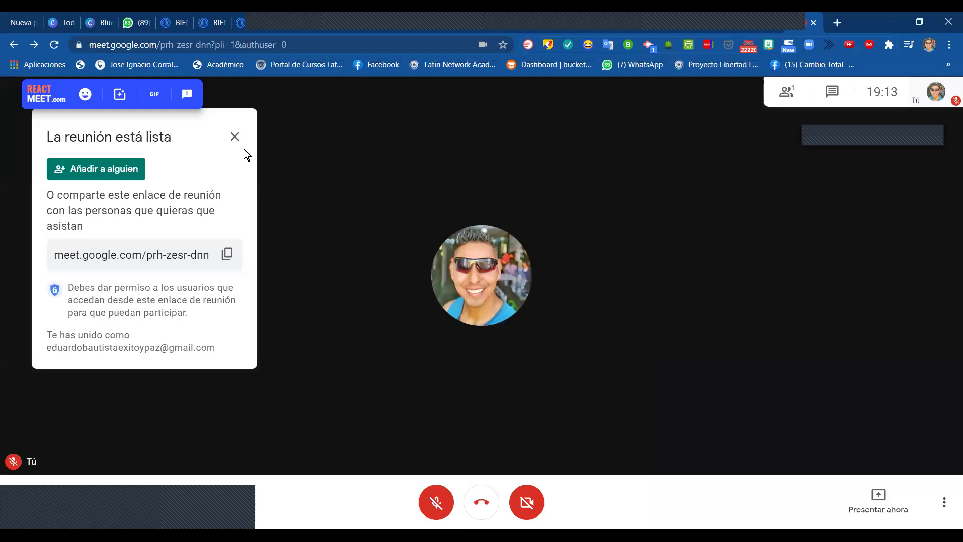
Step: Set the Meet camera to Prezi Video Virtual Camera, then close the meeting tab
click(235, 136)
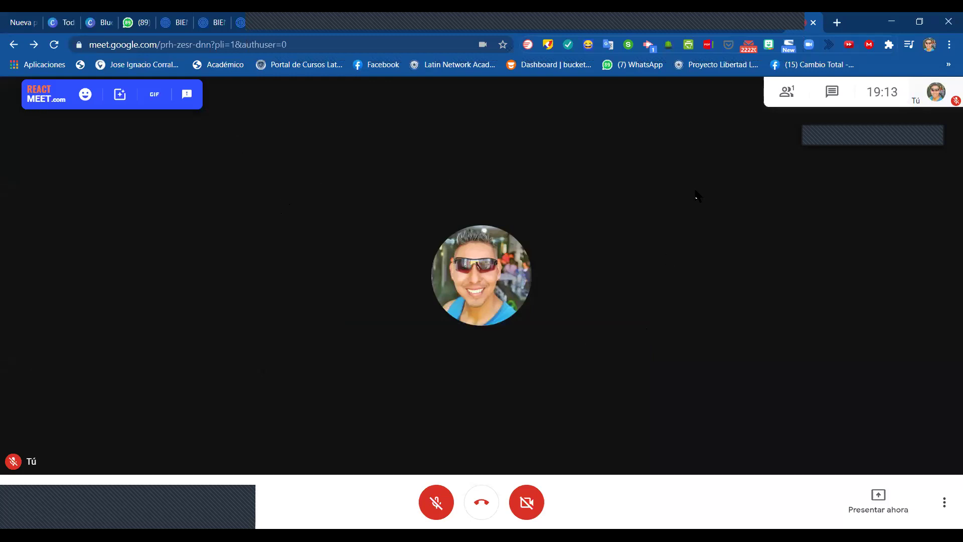
click(944, 503)
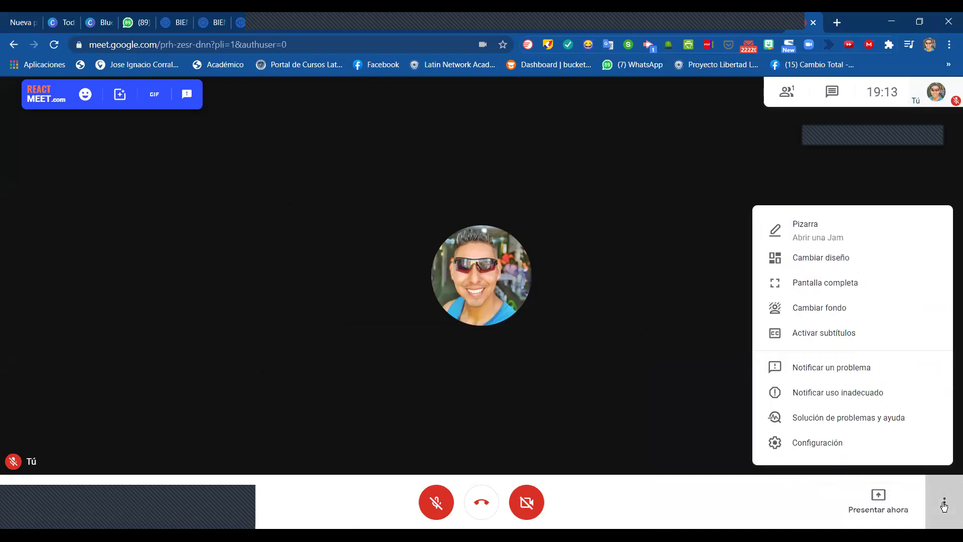
click(818, 442)
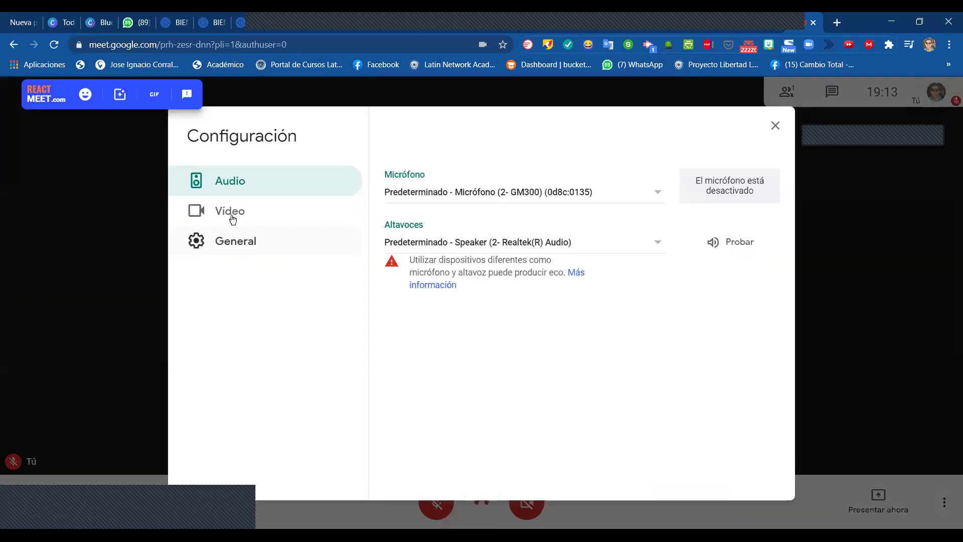
click(229, 213)
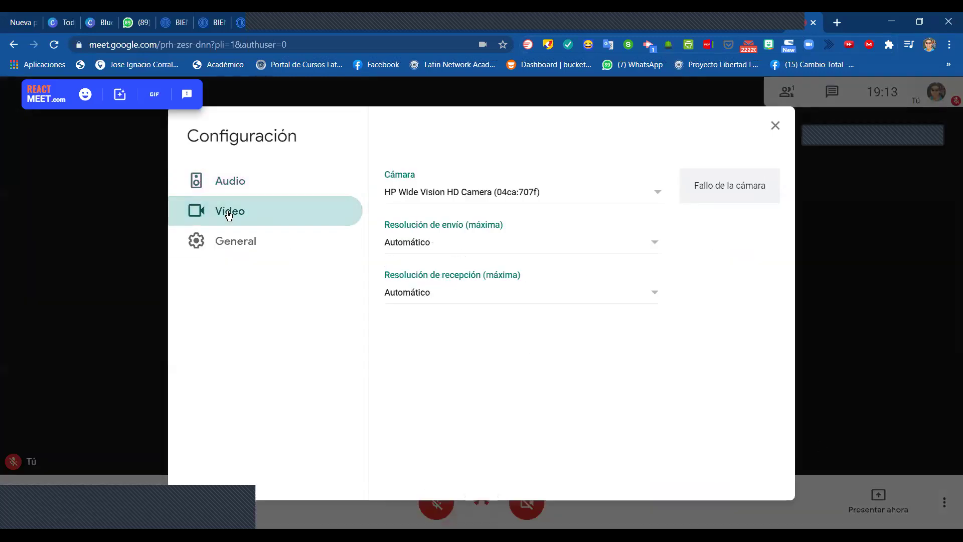
click(658, 192)
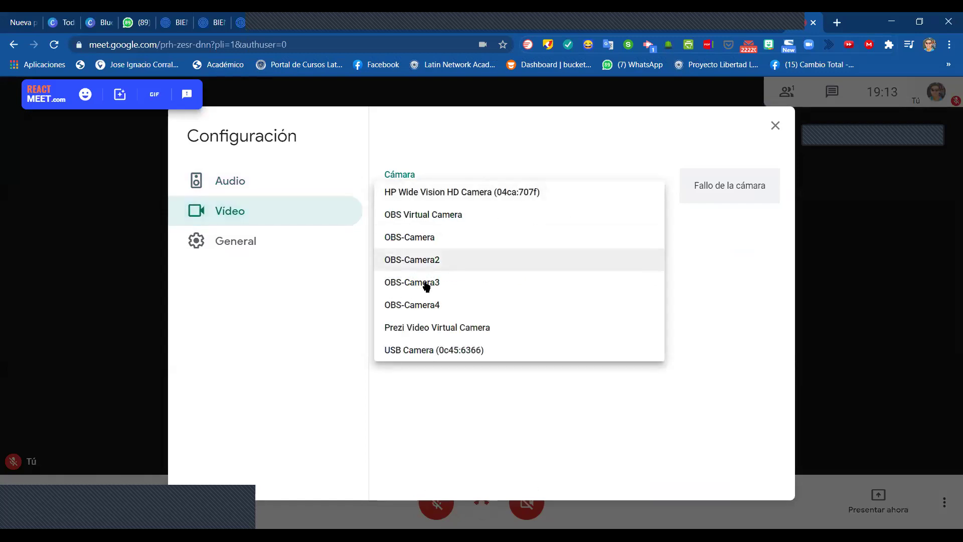
click(427, 330)
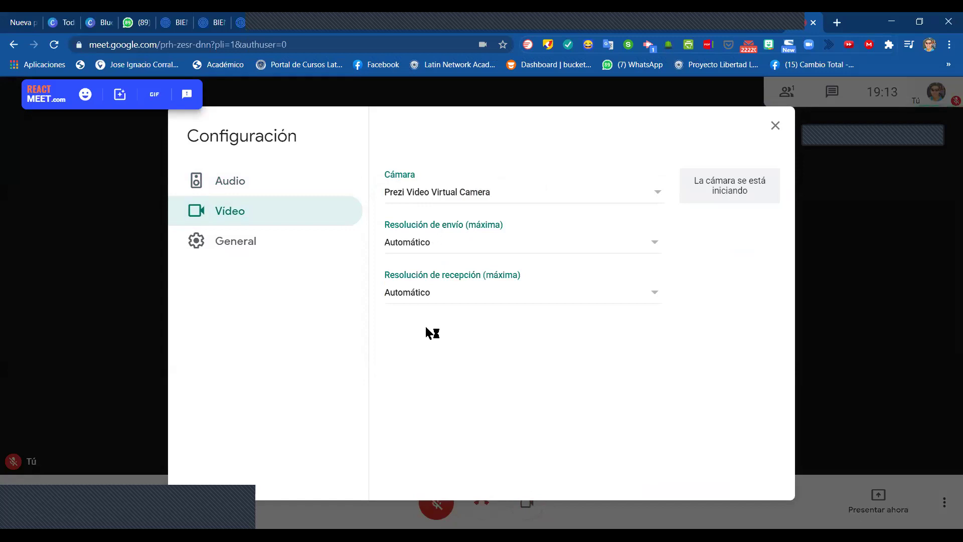
click(775, 125)
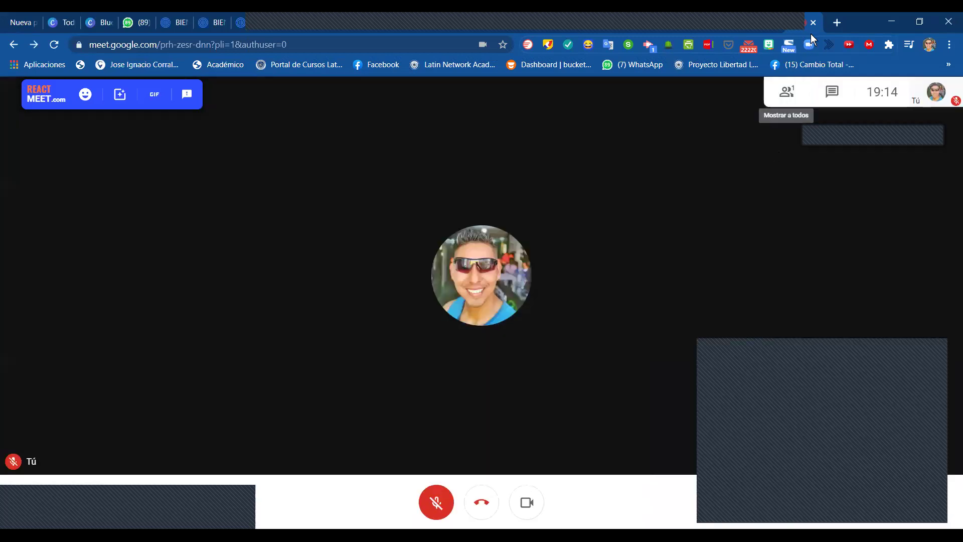
click(814, 21)
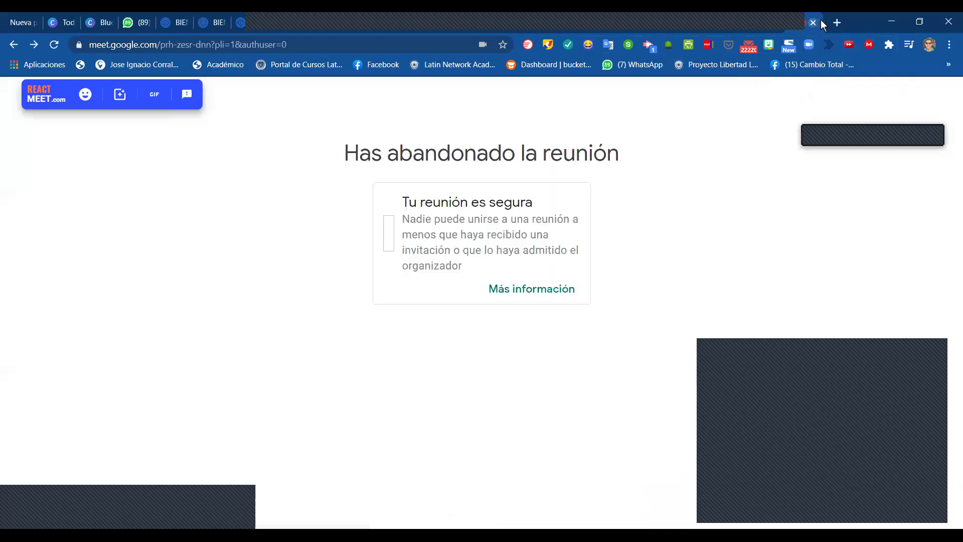
Step: Start an instant Google Meet meeting from a new tab and mute the microphone
click(835, 22)
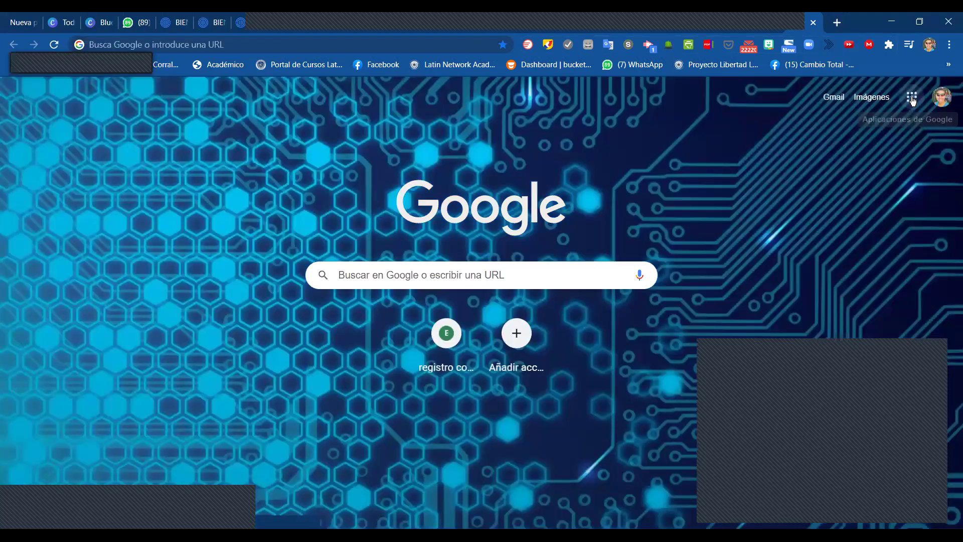
click(912, 98)
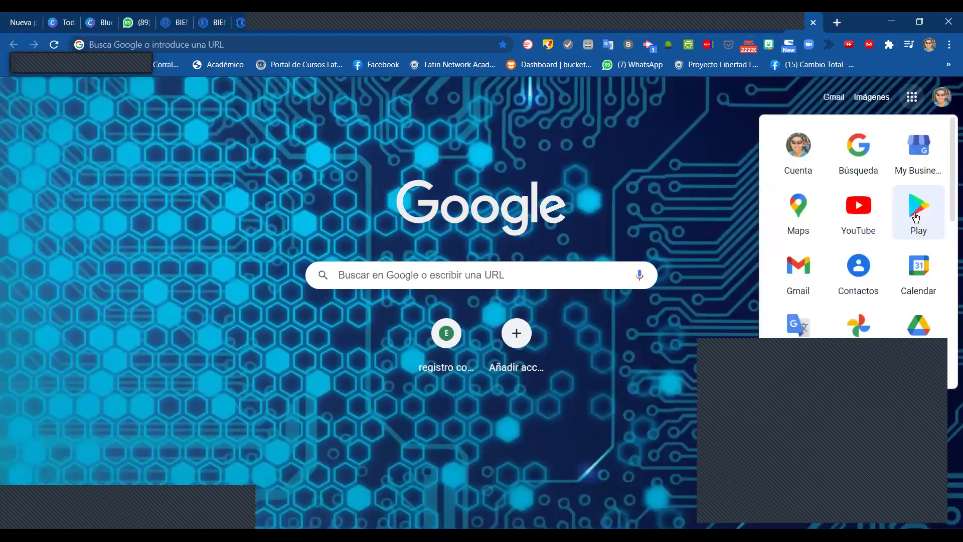
scroll(860, 212, down, 3)
click(859, 210)
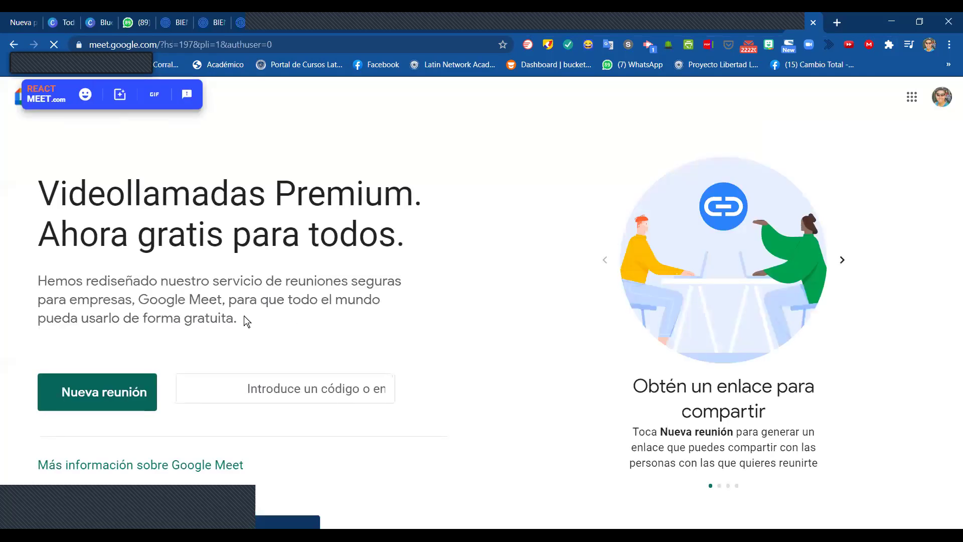
click(100, 389)
click(150, 334)
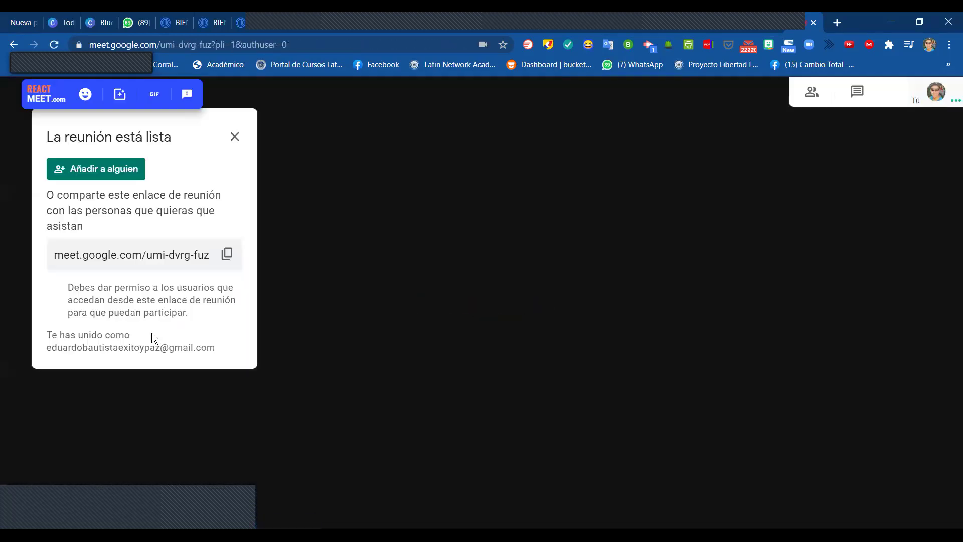
click(235, 150)
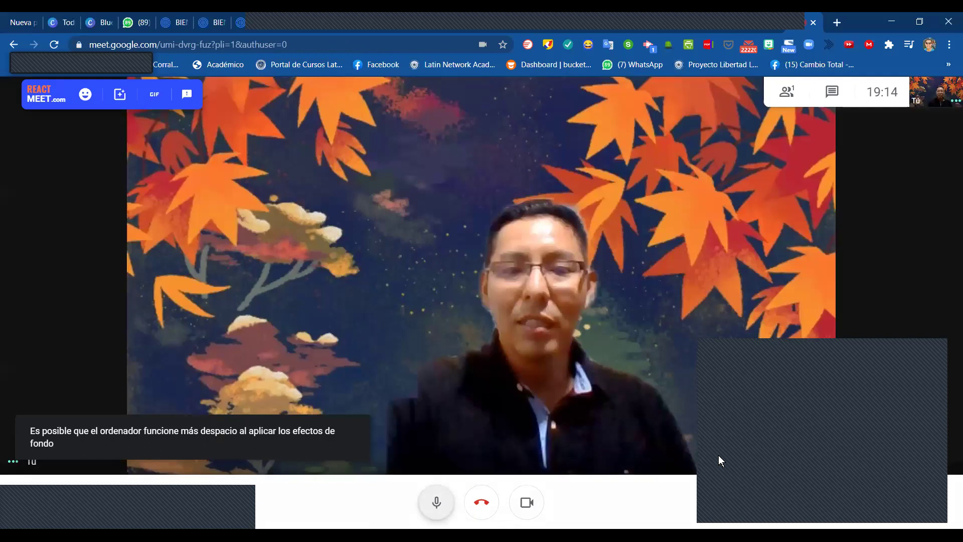
key(ctrl+d)
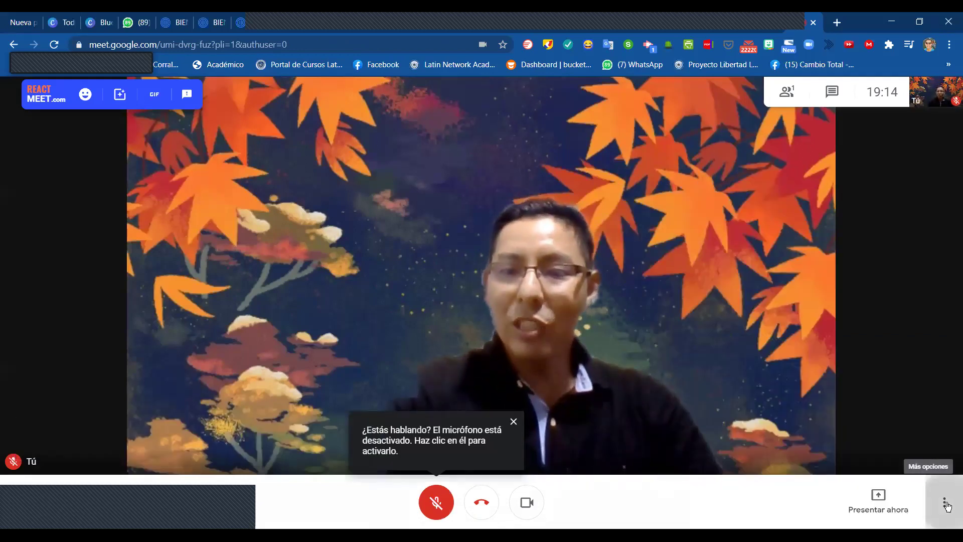
Step: Select Prezi Video Virtual Camera as the call's camera in video settings
click(943, 502)
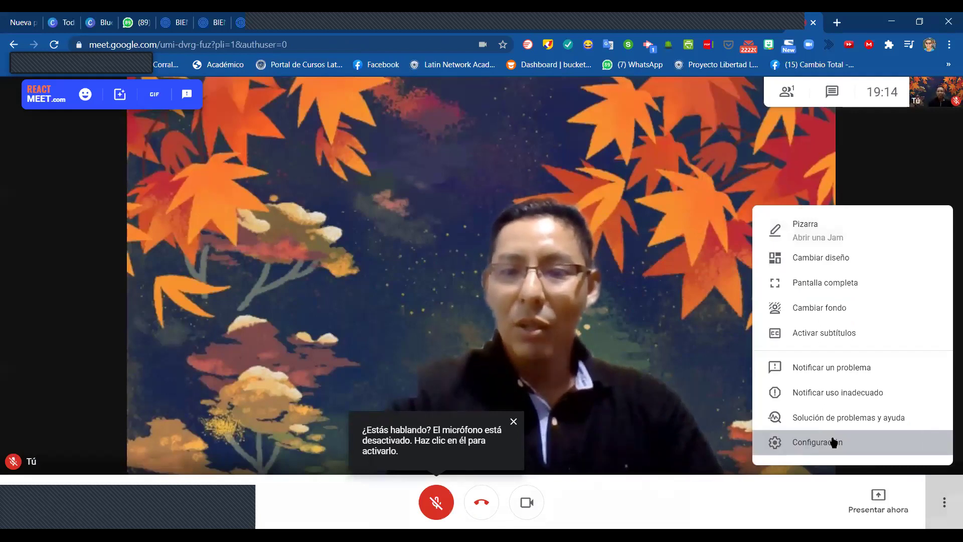
click(827, 442)
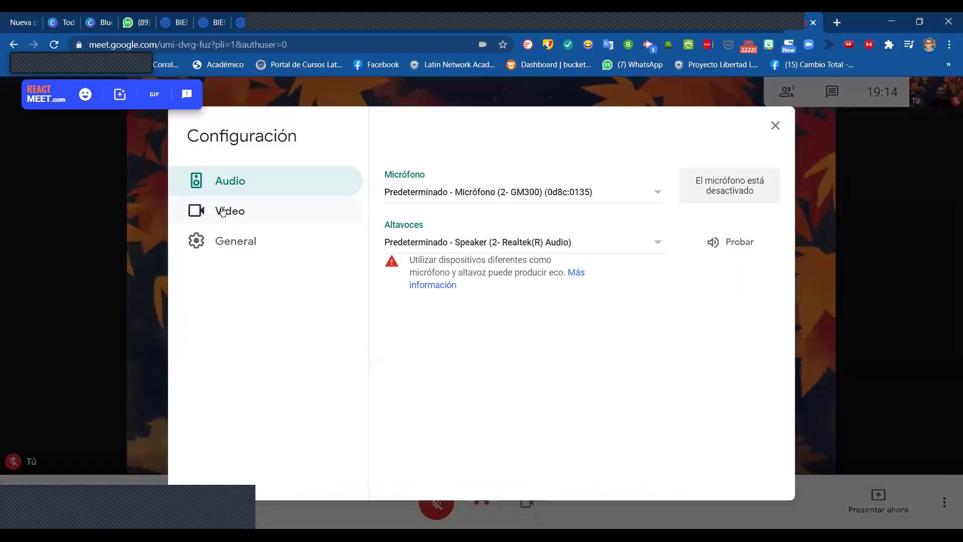
click(223, 211)
click(650, 196)
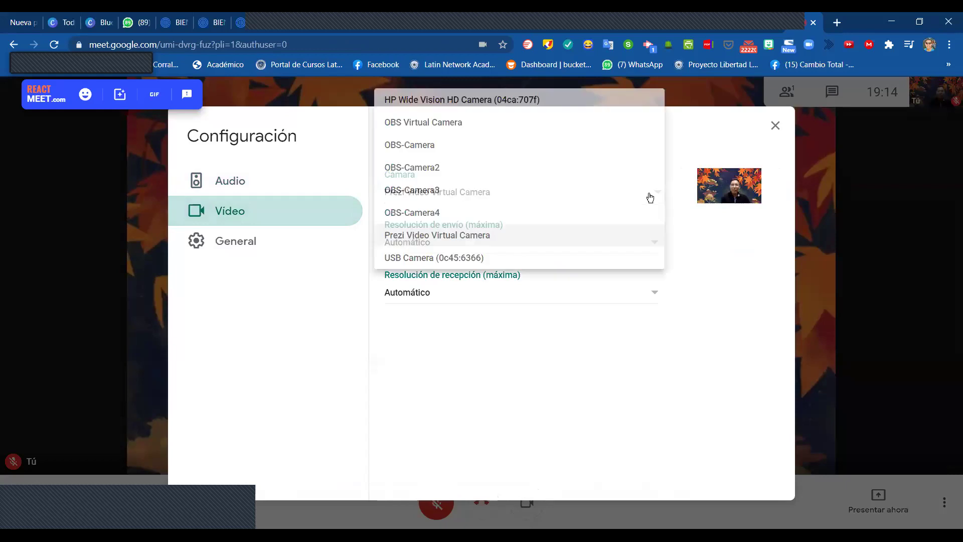
click(401, 238)
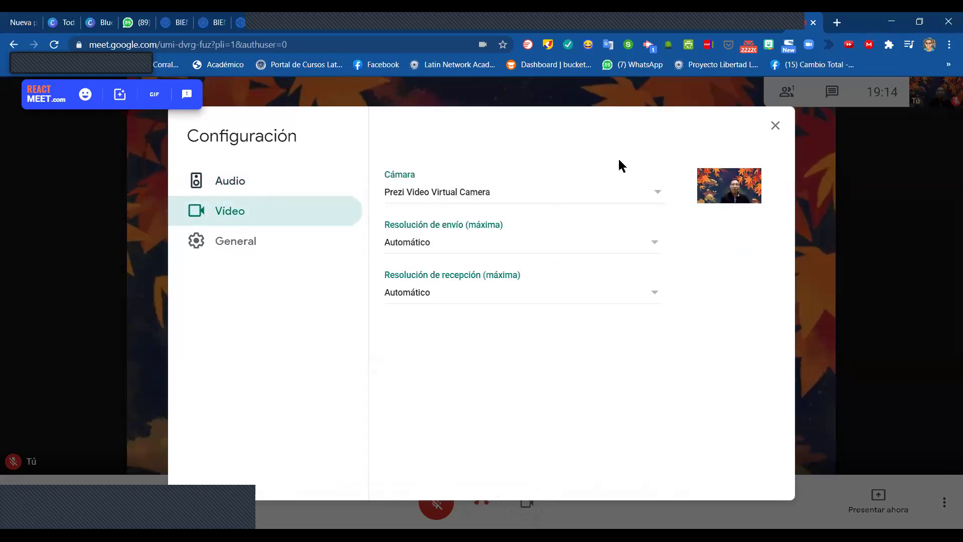
click(779, 128)
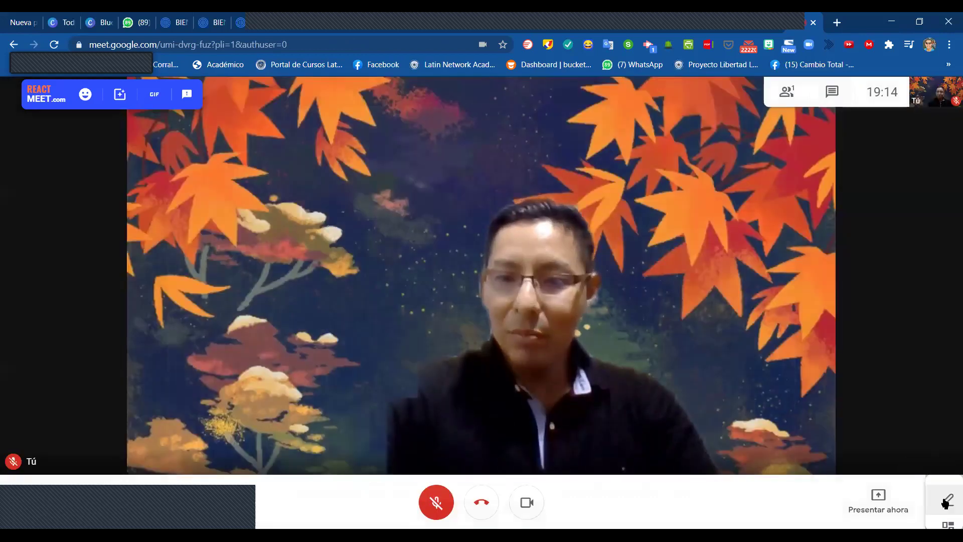
Step: Switch the call's autumn background to no background
click(944, 502)
click(824, 316)
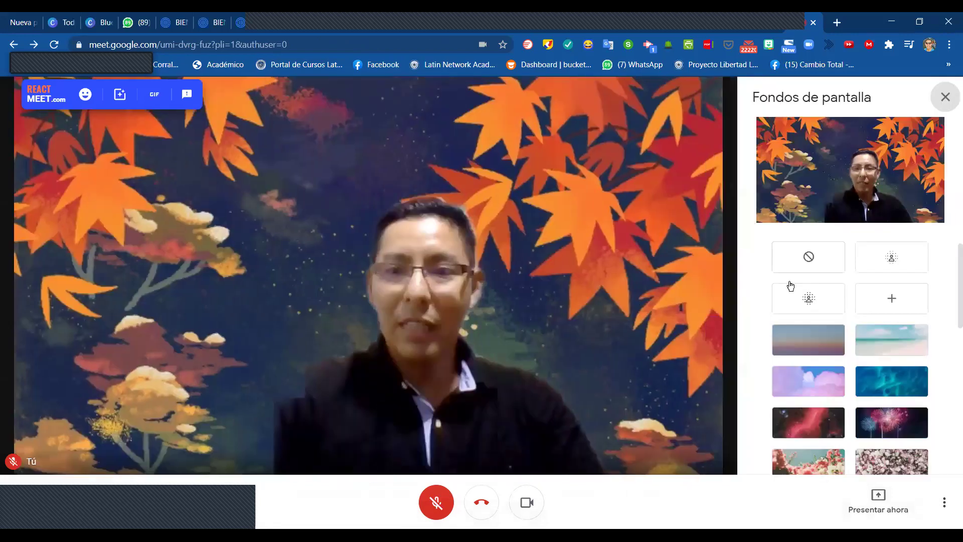
click(809, 258)
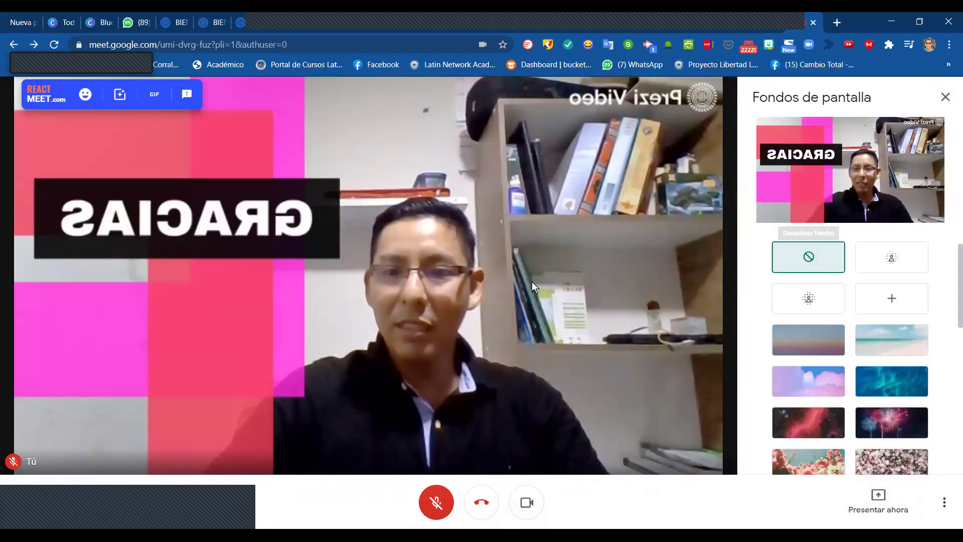
click(943, 502)
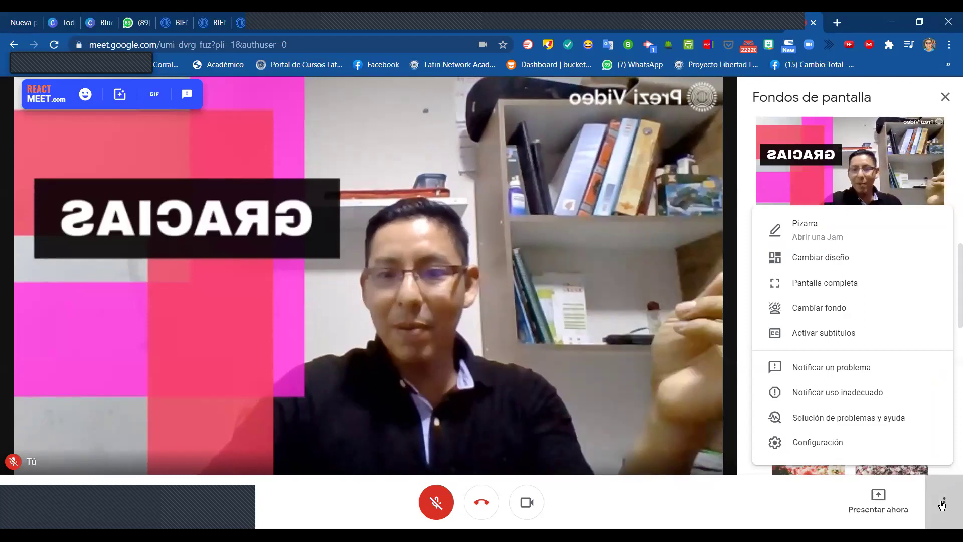
click(894, 308)
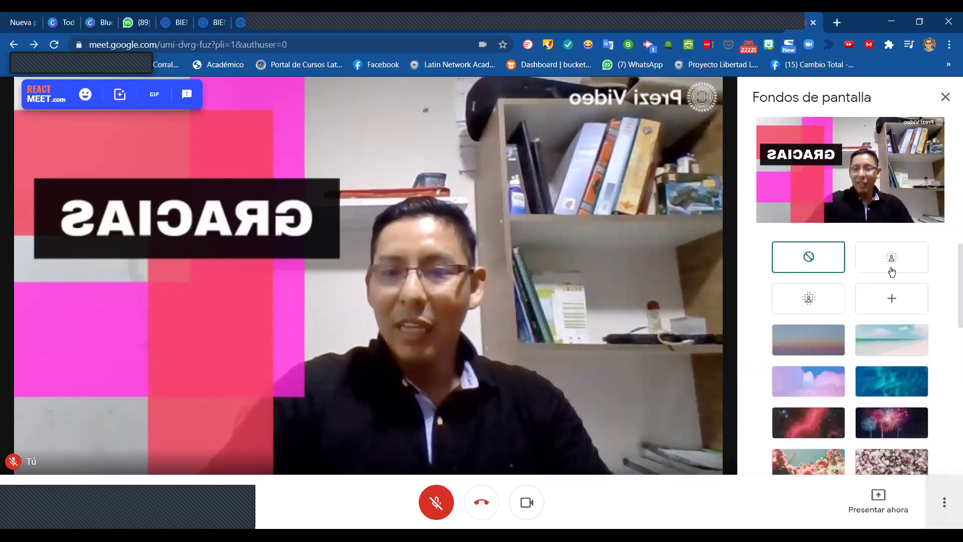
scroll(898, 263, down, 8)
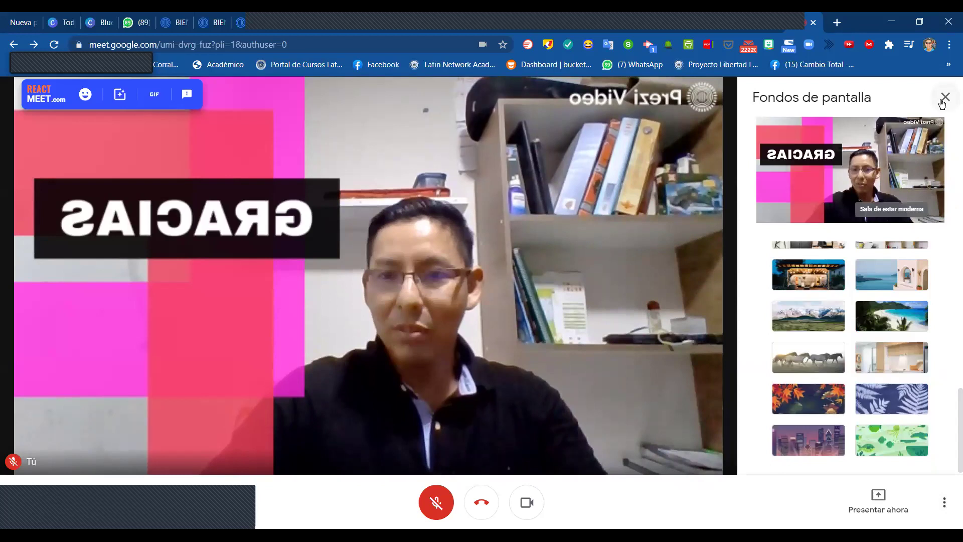